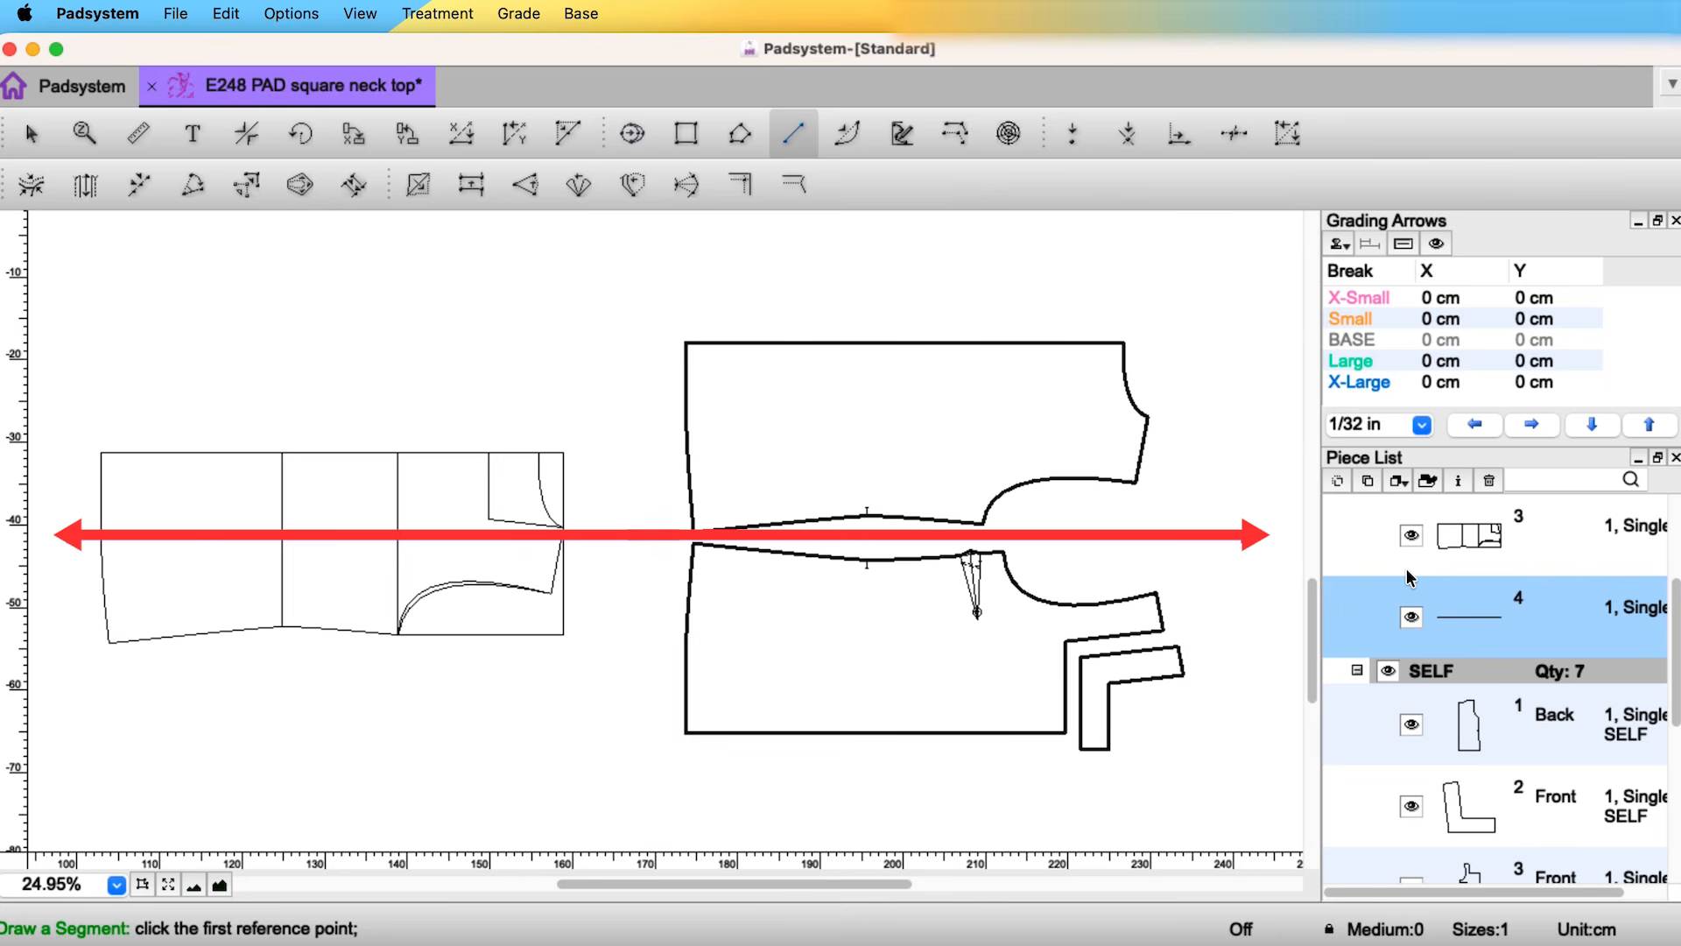
- Delete the horizontal reference line running across the pattern pieces
{"action": "key", "text": "Delete"}
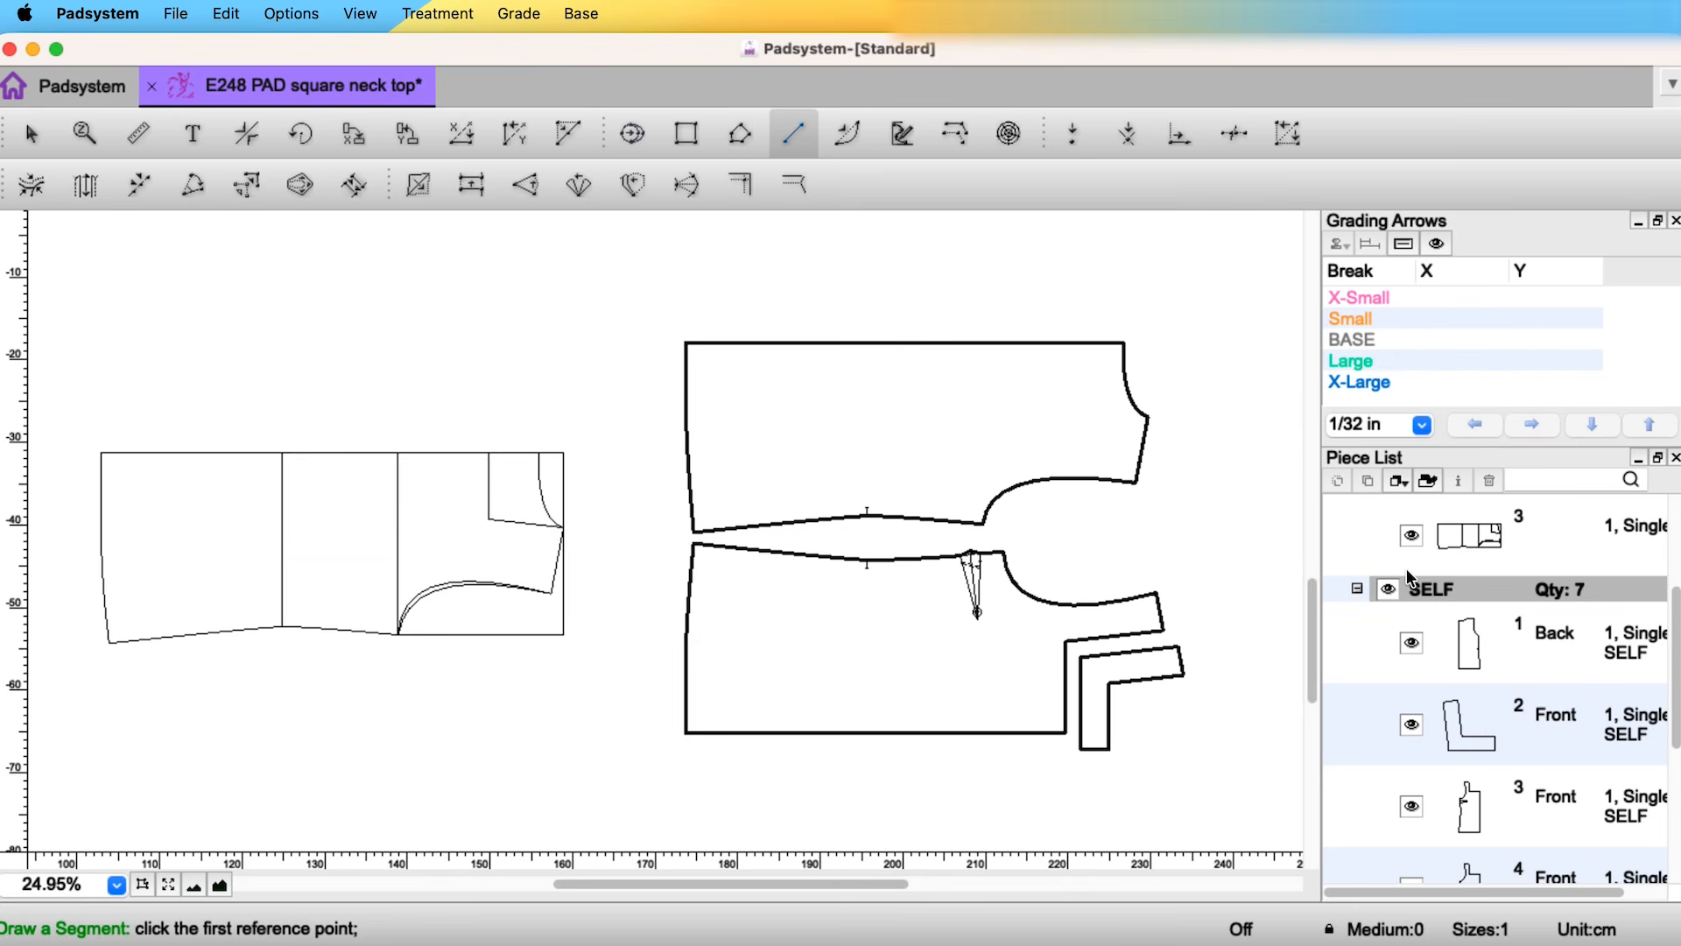
{"action": "key", "text": "Escape"}
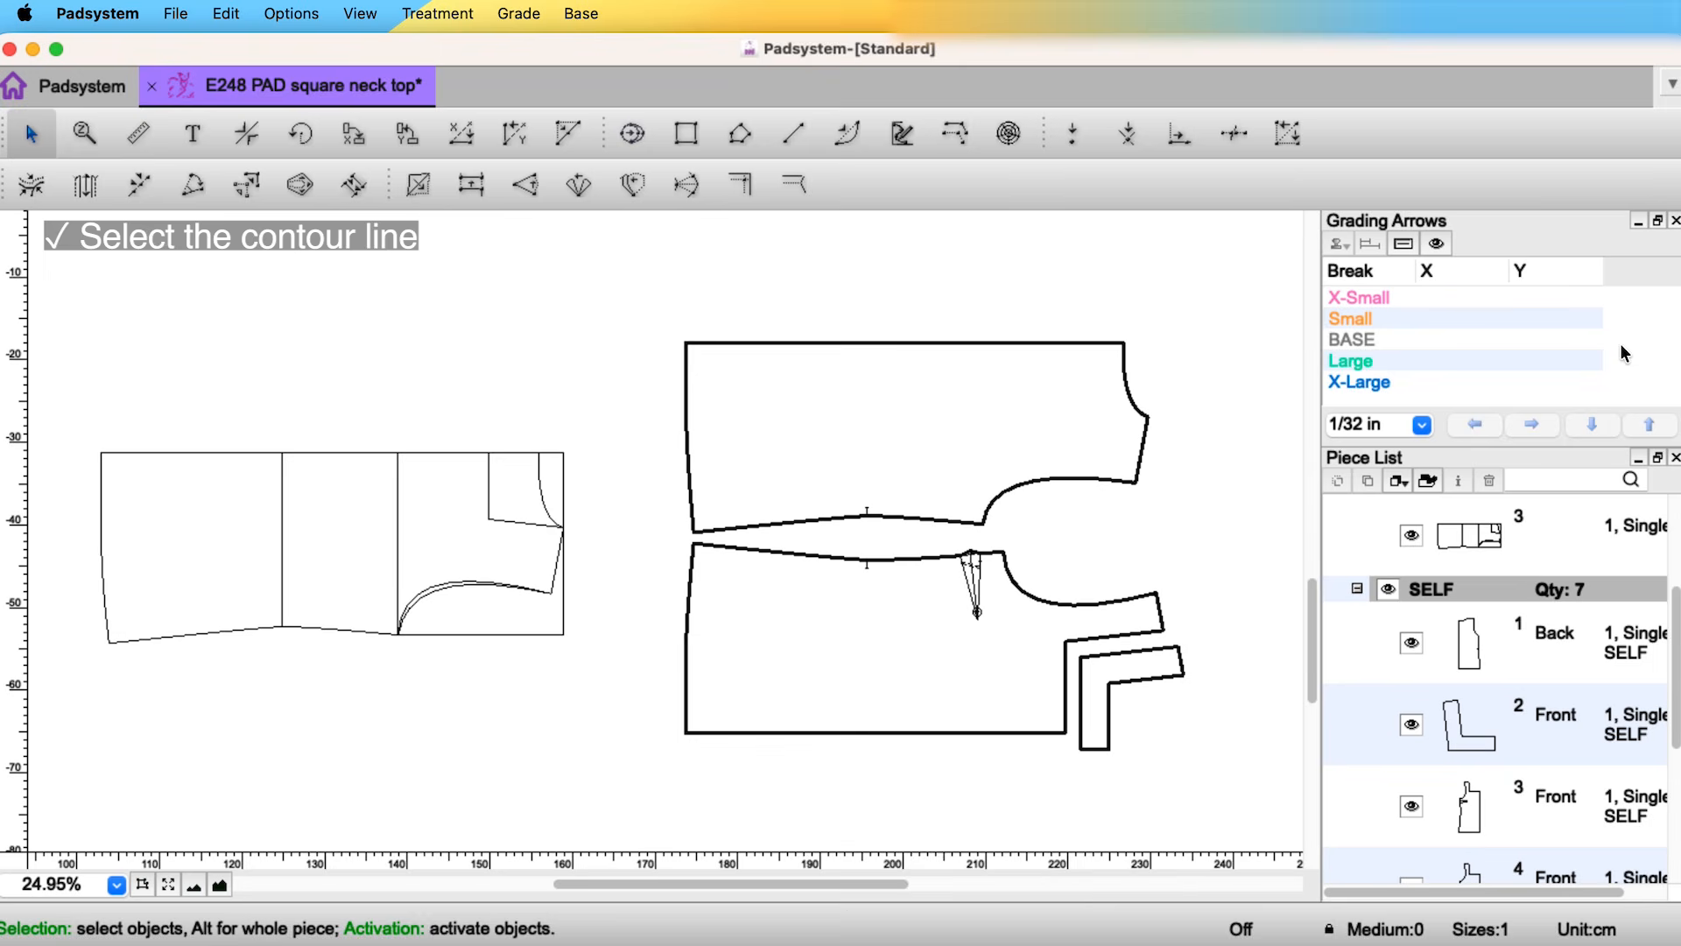
- Open the piece settings for the back contour and set pattern number E266 with quantity 1, cut as Paired
{"action": "key", "text": "z"}
{"action": "left_click", "coordinate": [1252, 564]}
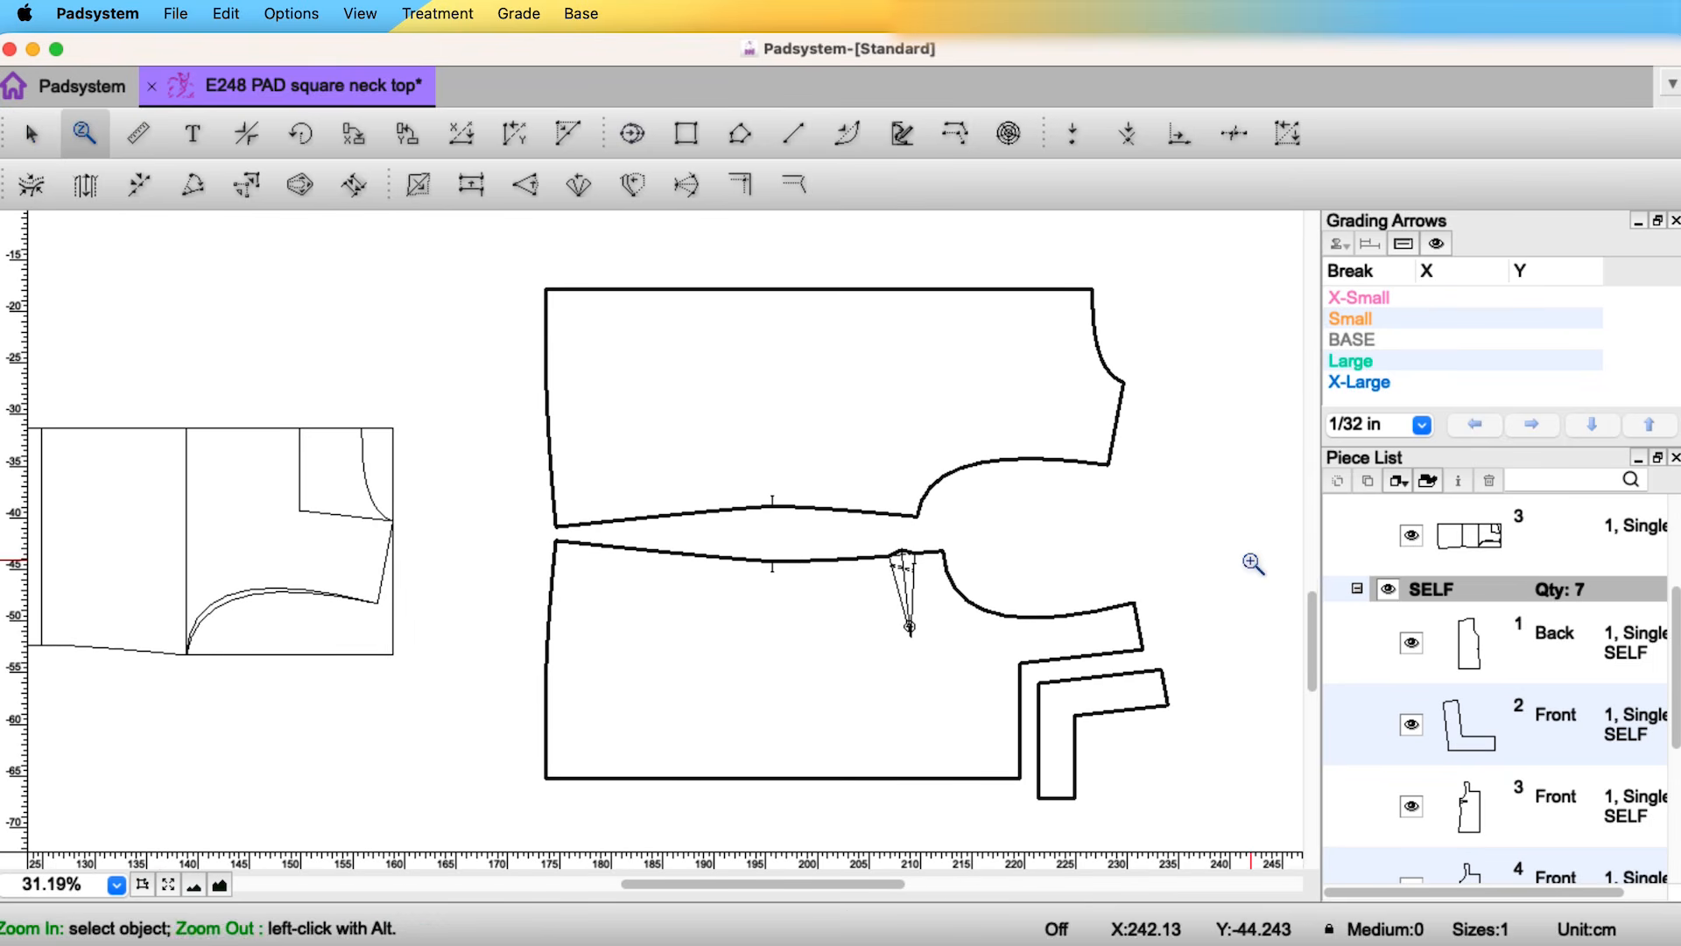
{"action": "left_click", "coordinate": [1256, 274]}
{"action": "left_click", "coordinate": [1257, 274]}
{"action": "key", "text": "Escape"}
{"action": "left_click", "coordinate": [881, 494]}
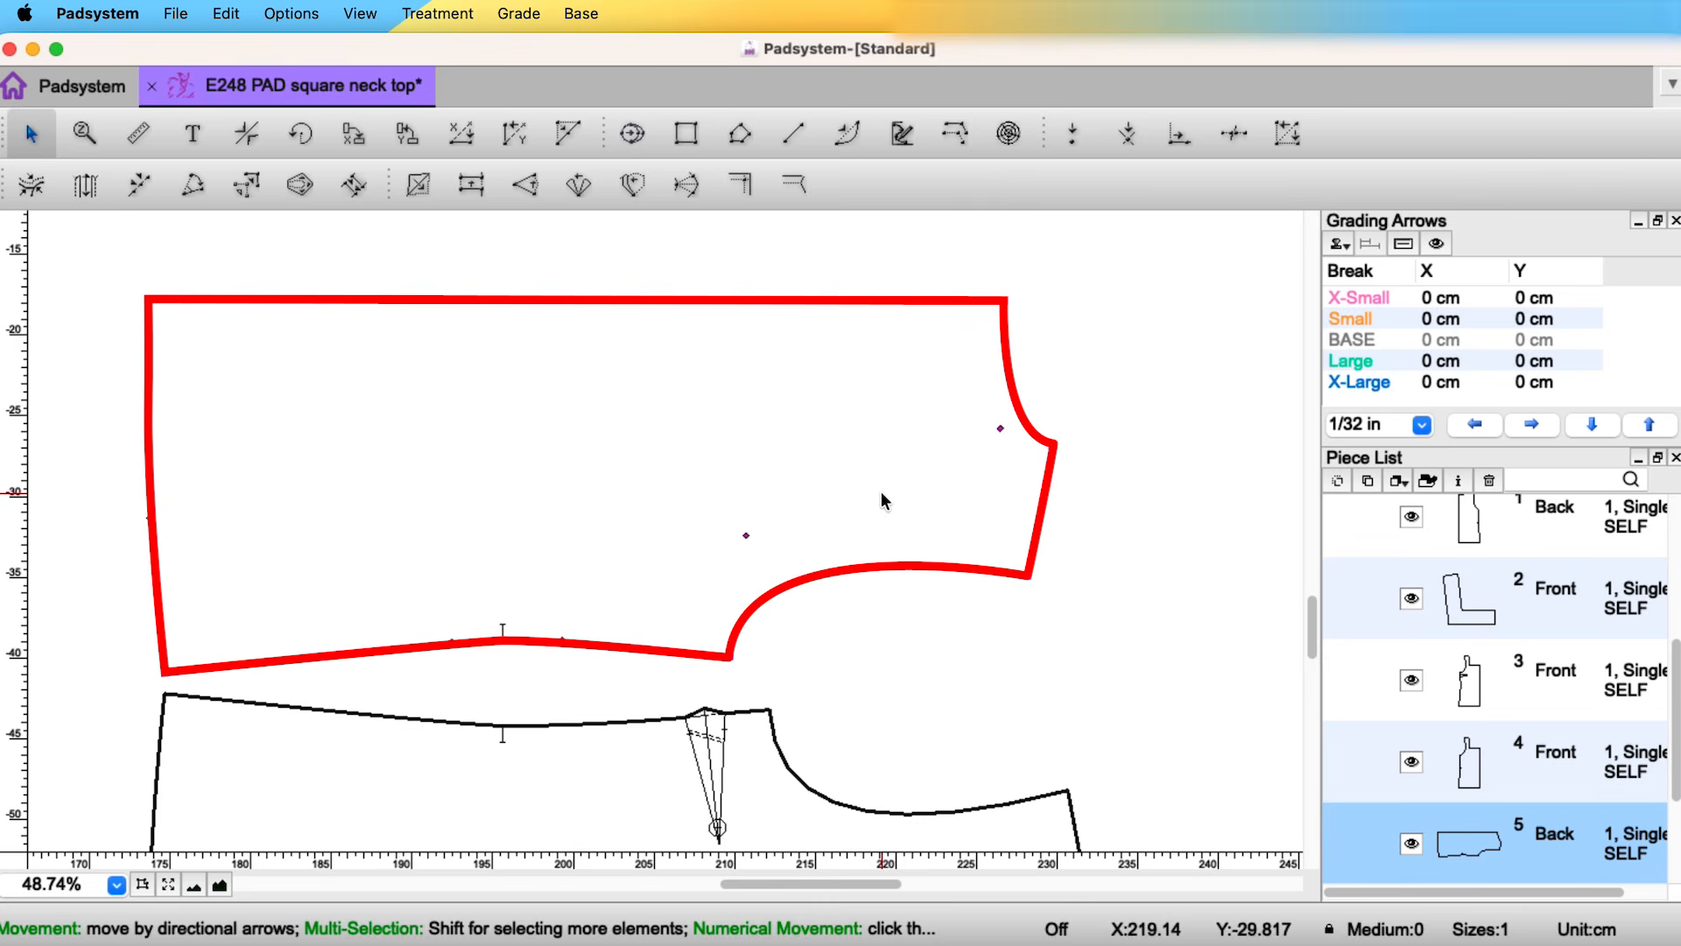
{"action": "left_click", "coordinate": [437, 14]}
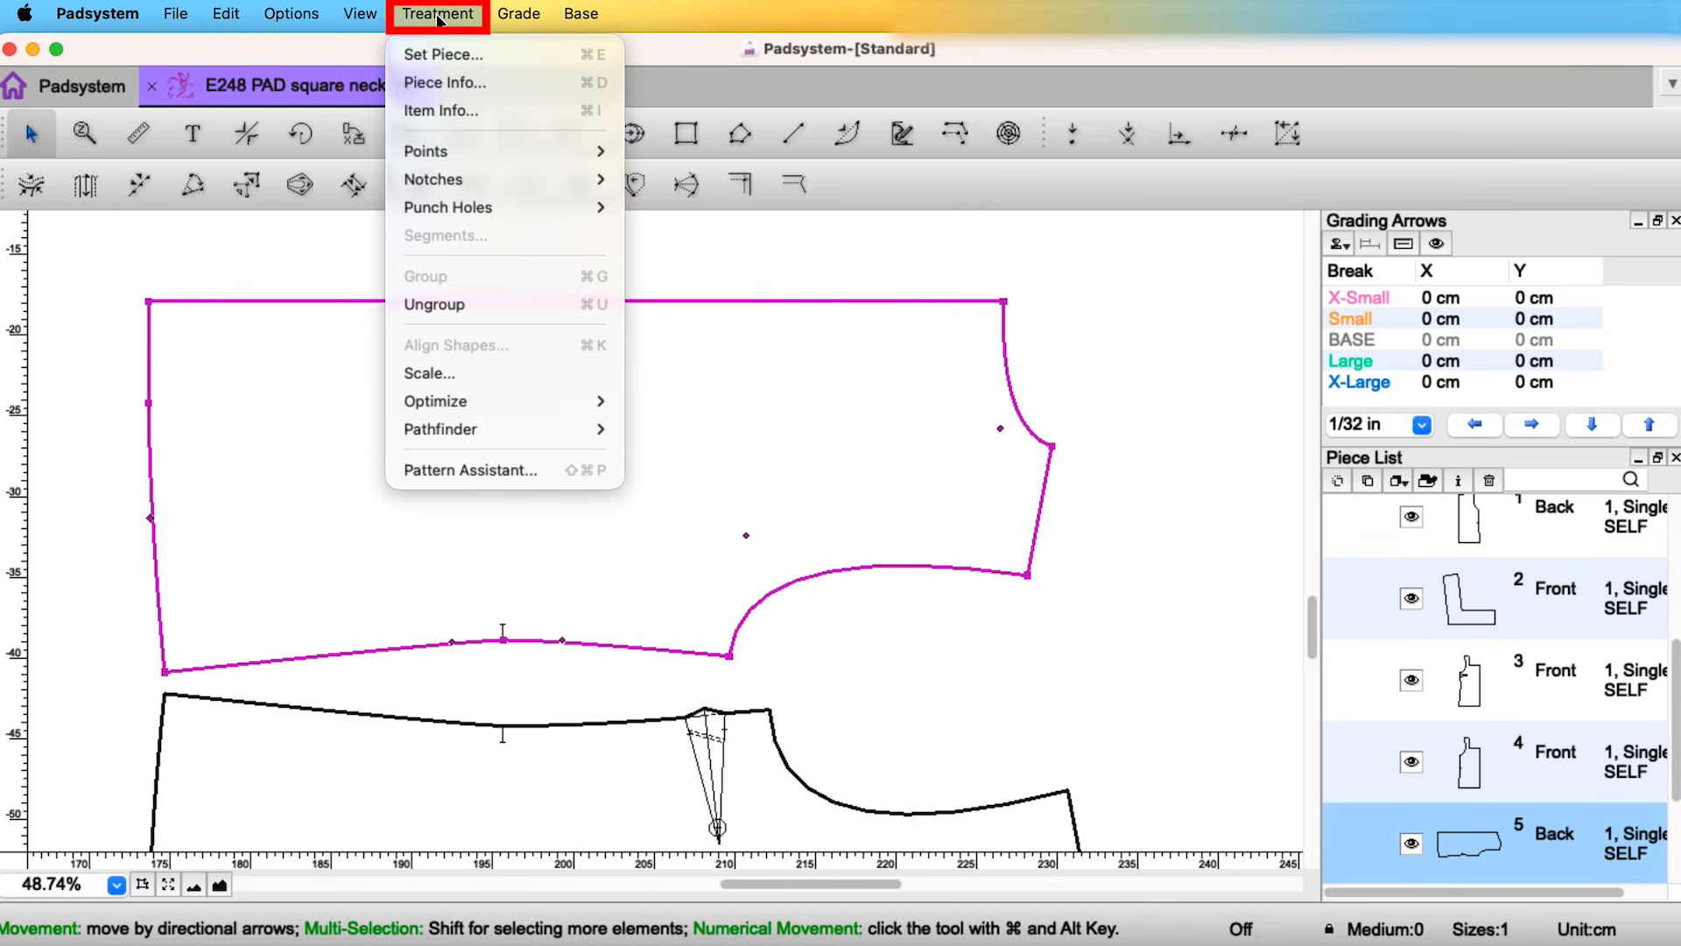
{"action": "left_click", "coordinate": [559, 58]}
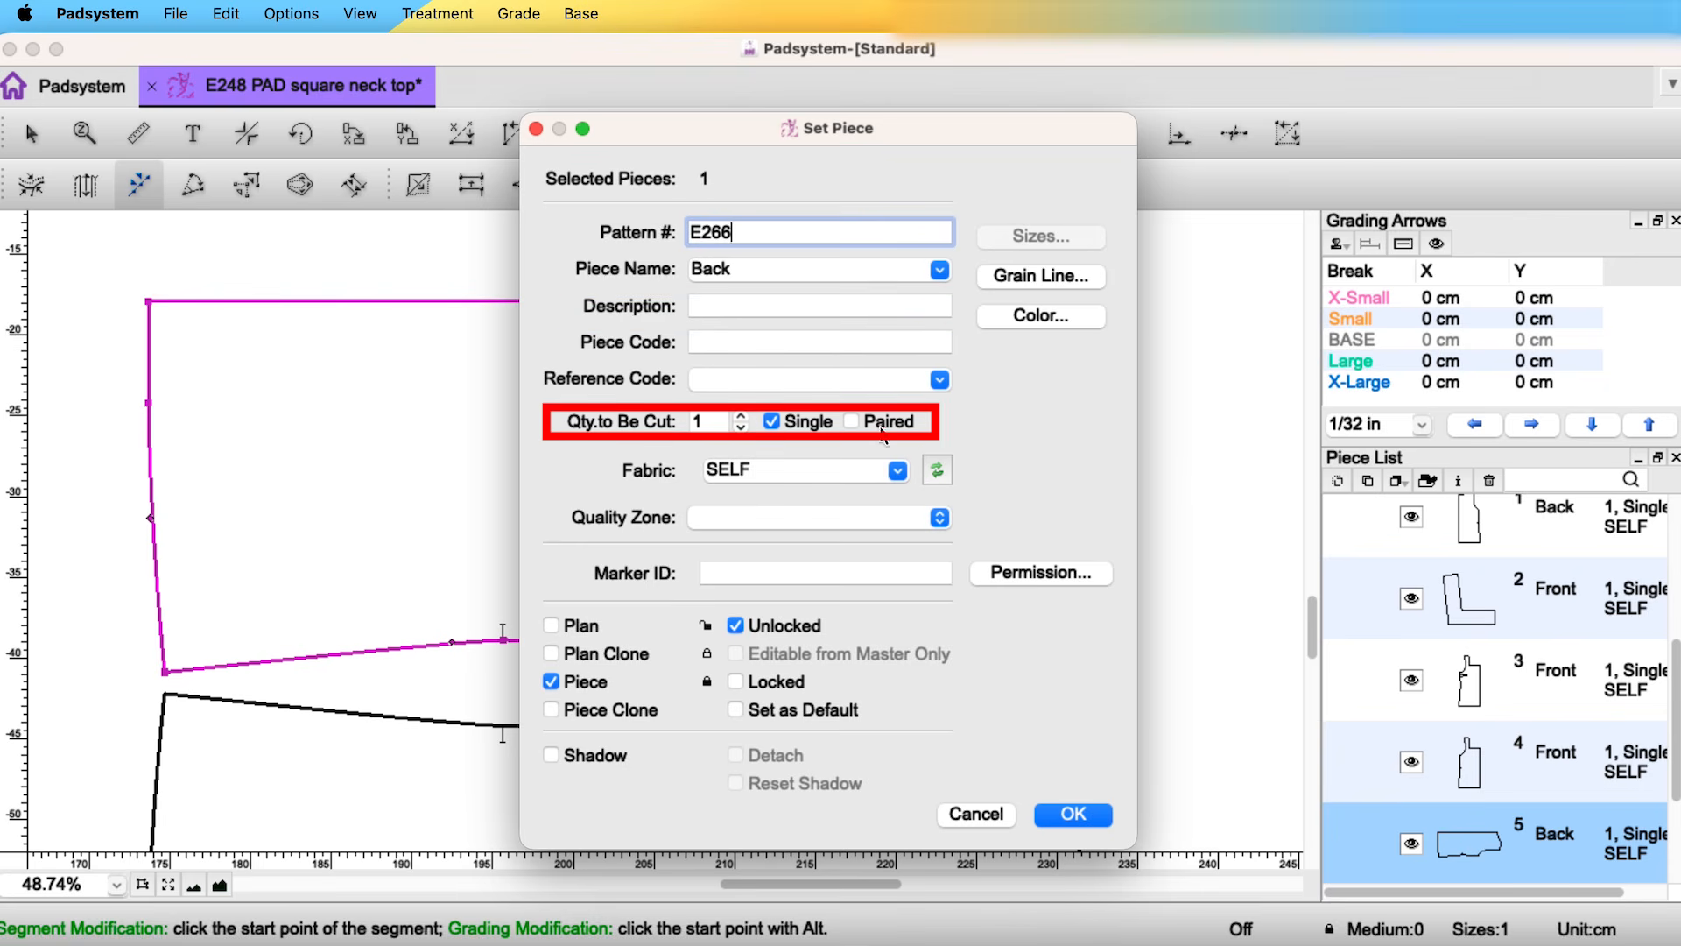
{"action": "left_click", "coordinate": [851, 422]}
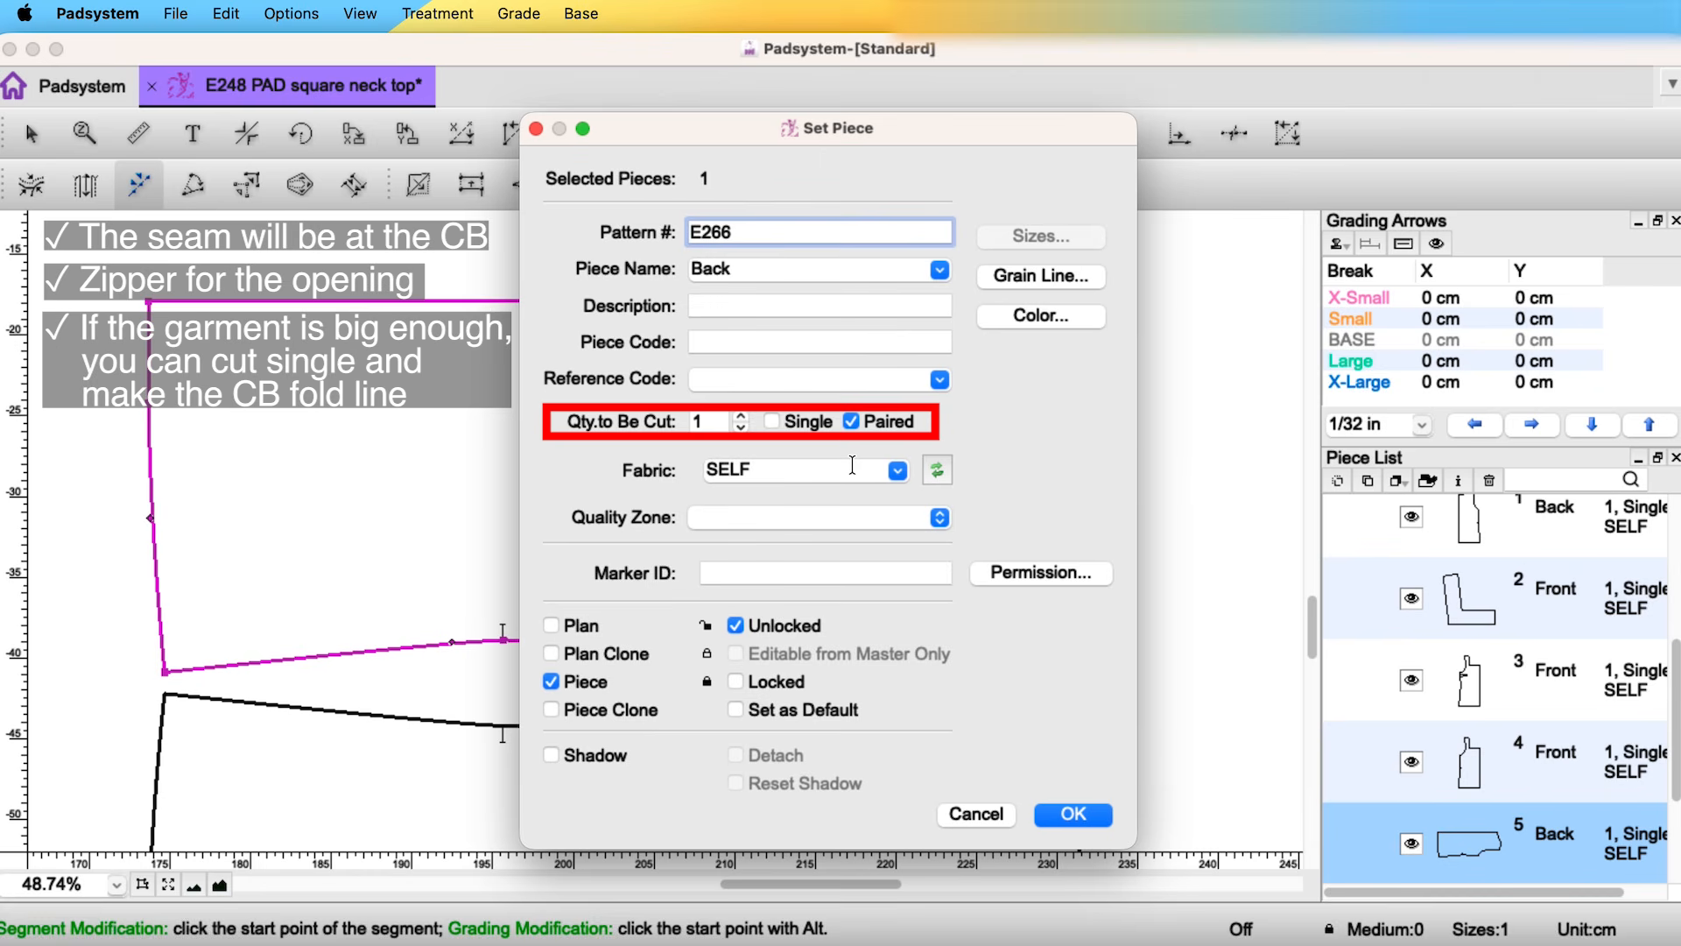
{"action": "left_click", "coordinate": [774, 422]}
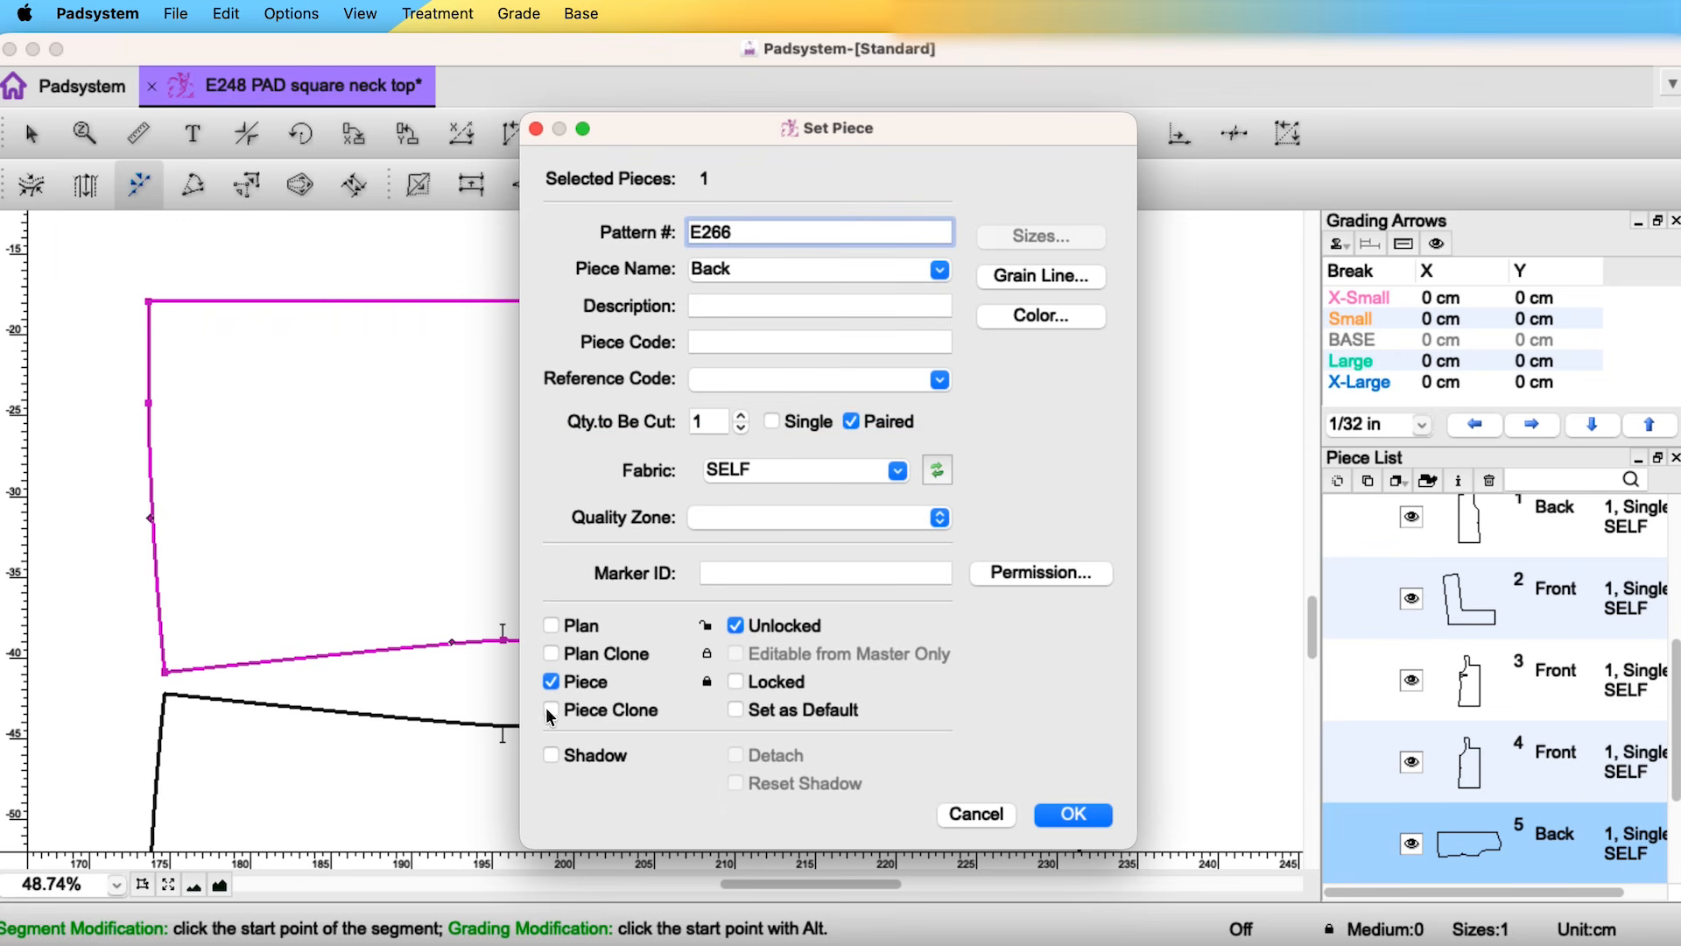
- Create the back as a Piece Clone that is Editable from Master Only
{"action": "left_click", "coordinate": [551, 710]}
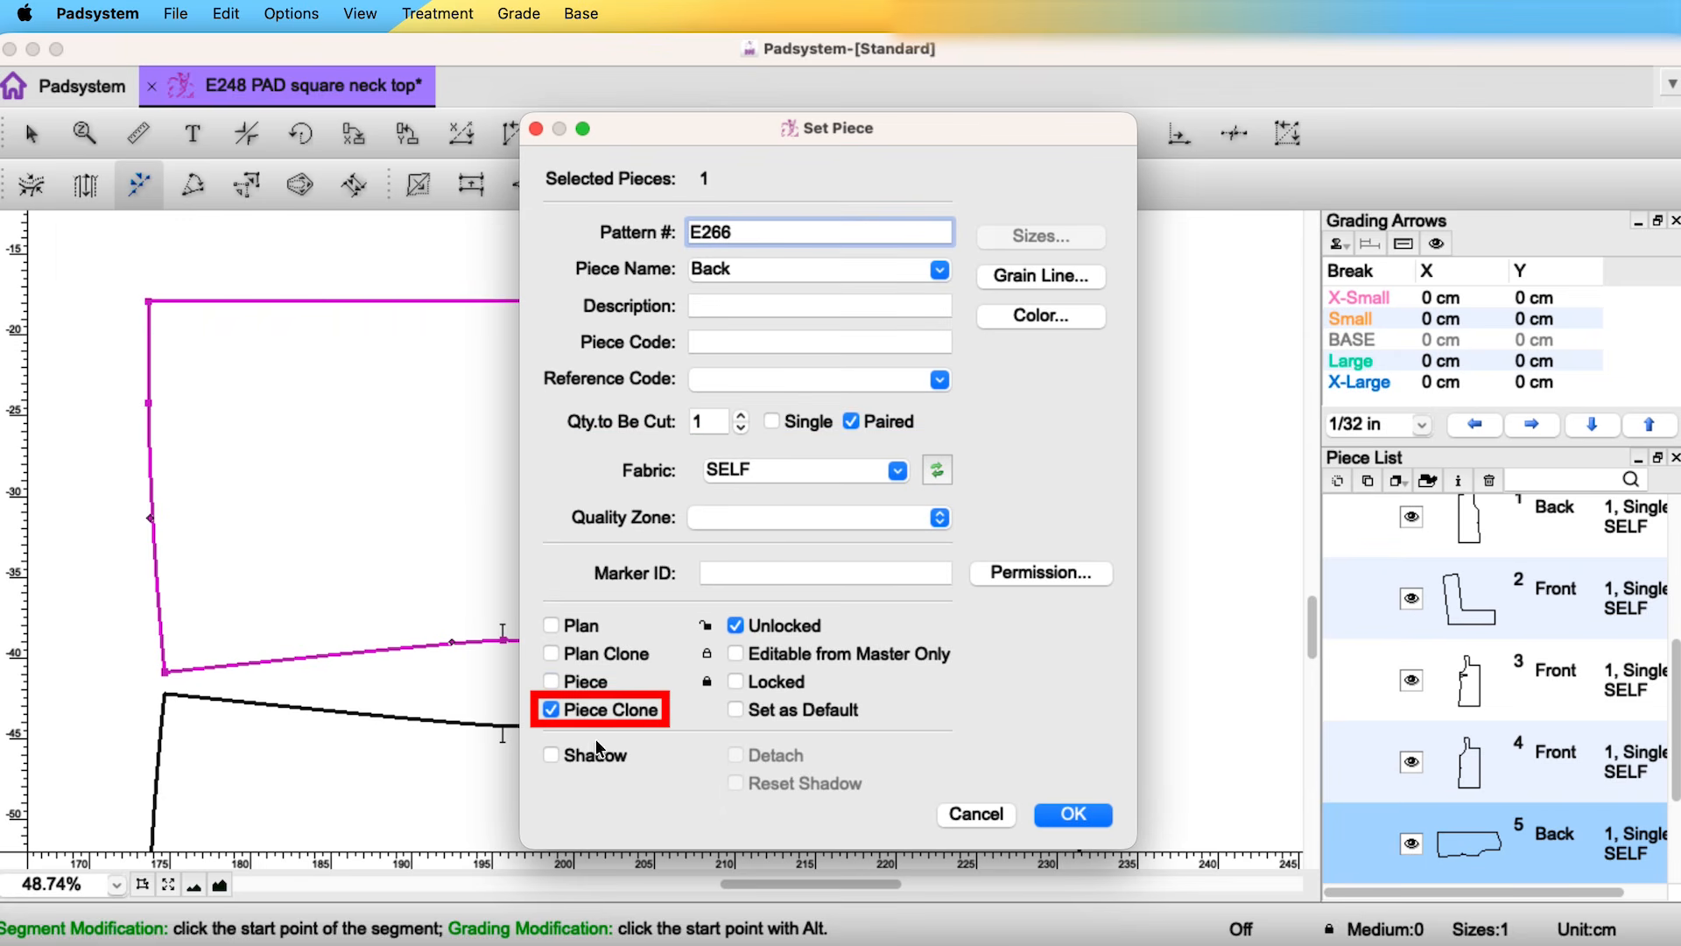
{"action": "left_click", "coordinate": [735, 653]}
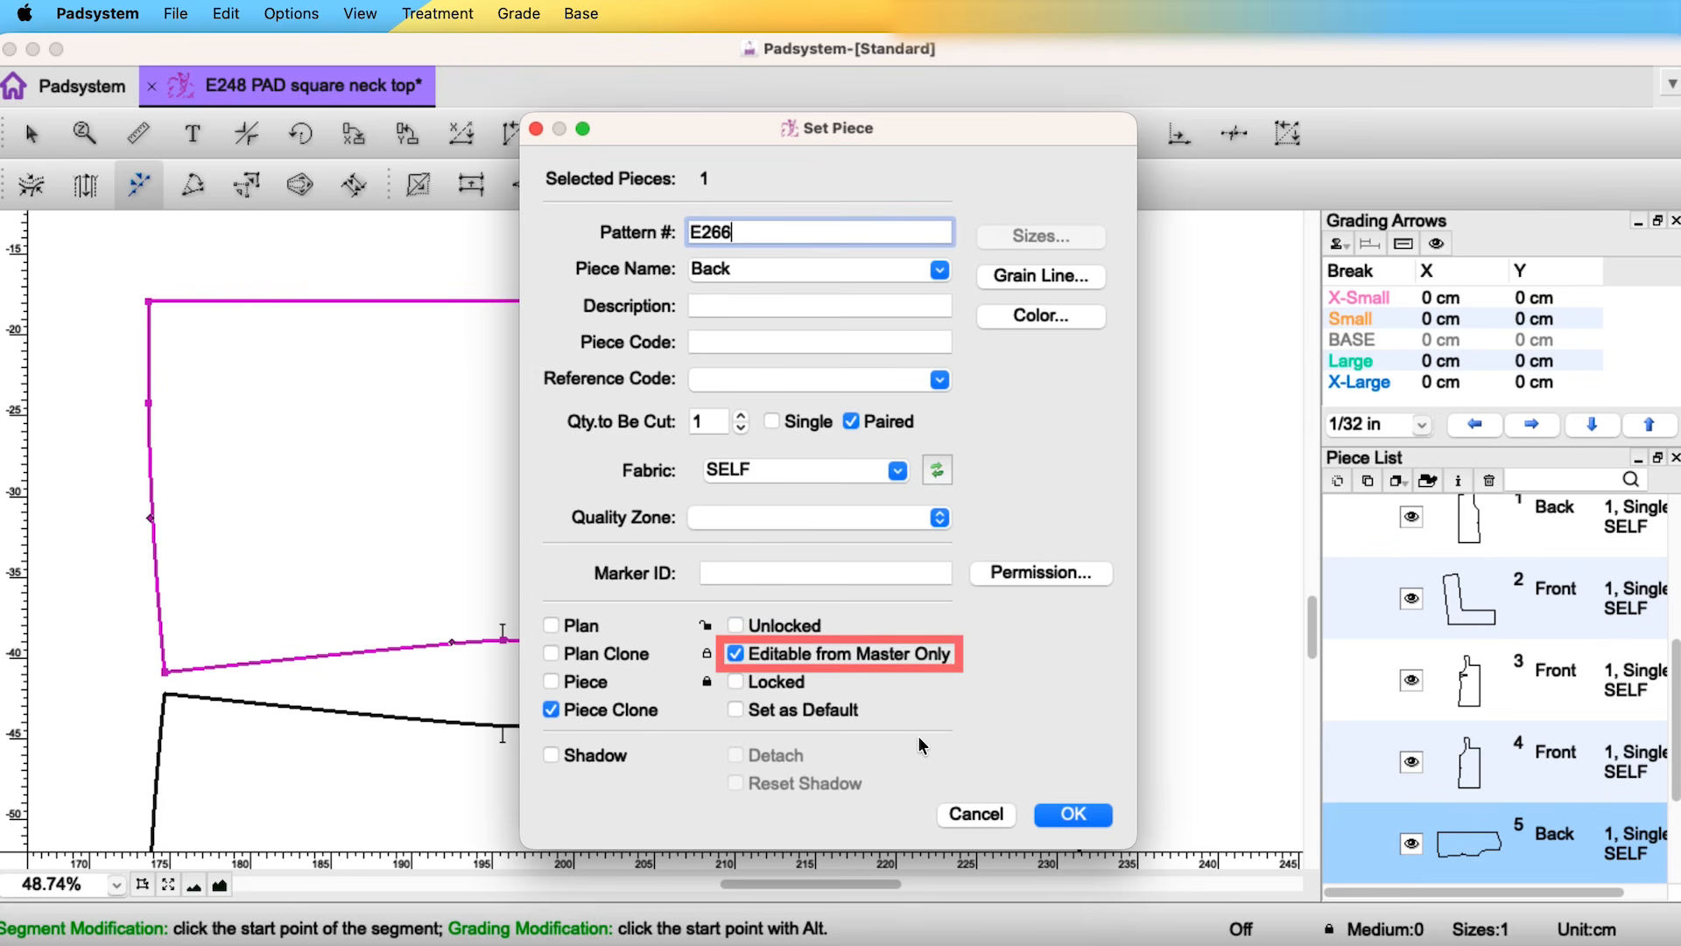
{"action": "left_click", "coordinate": [1086, 814]}
- Set the front bodice contour as a Piece Clone that is Editable from Master Only
{"action": "left_click", "coordinate": [194, 886]}
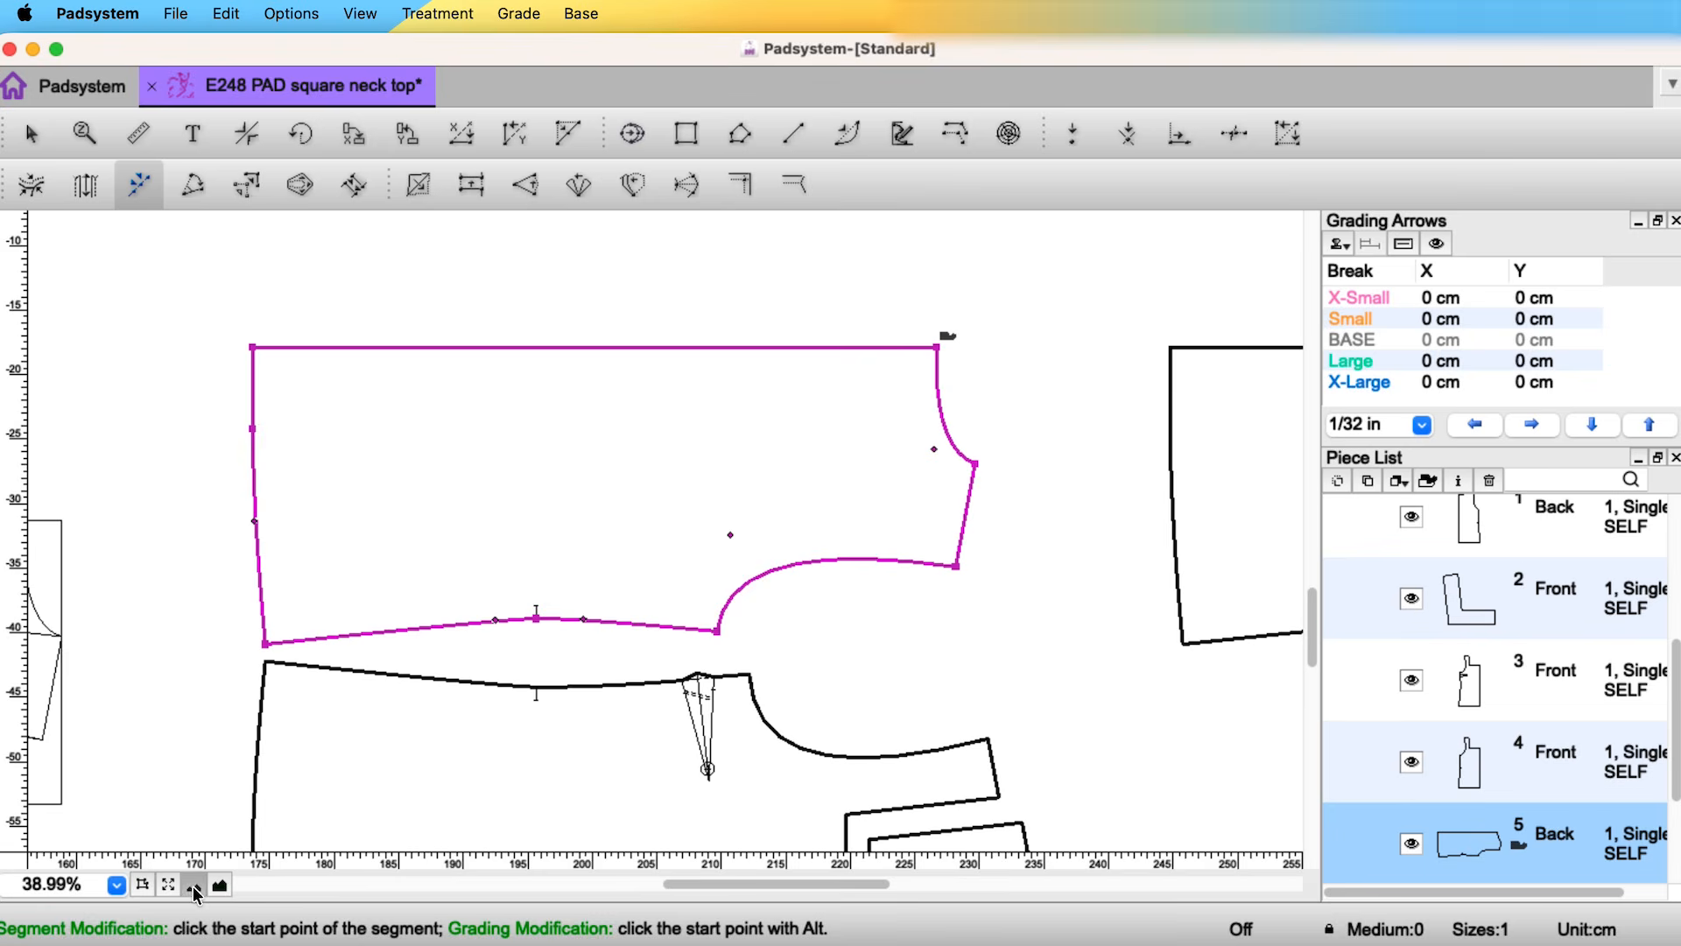
{"action": "left_click", "coordinate": [194, 886]}
{"action": "left_click", "coordinate": [193, 886]}
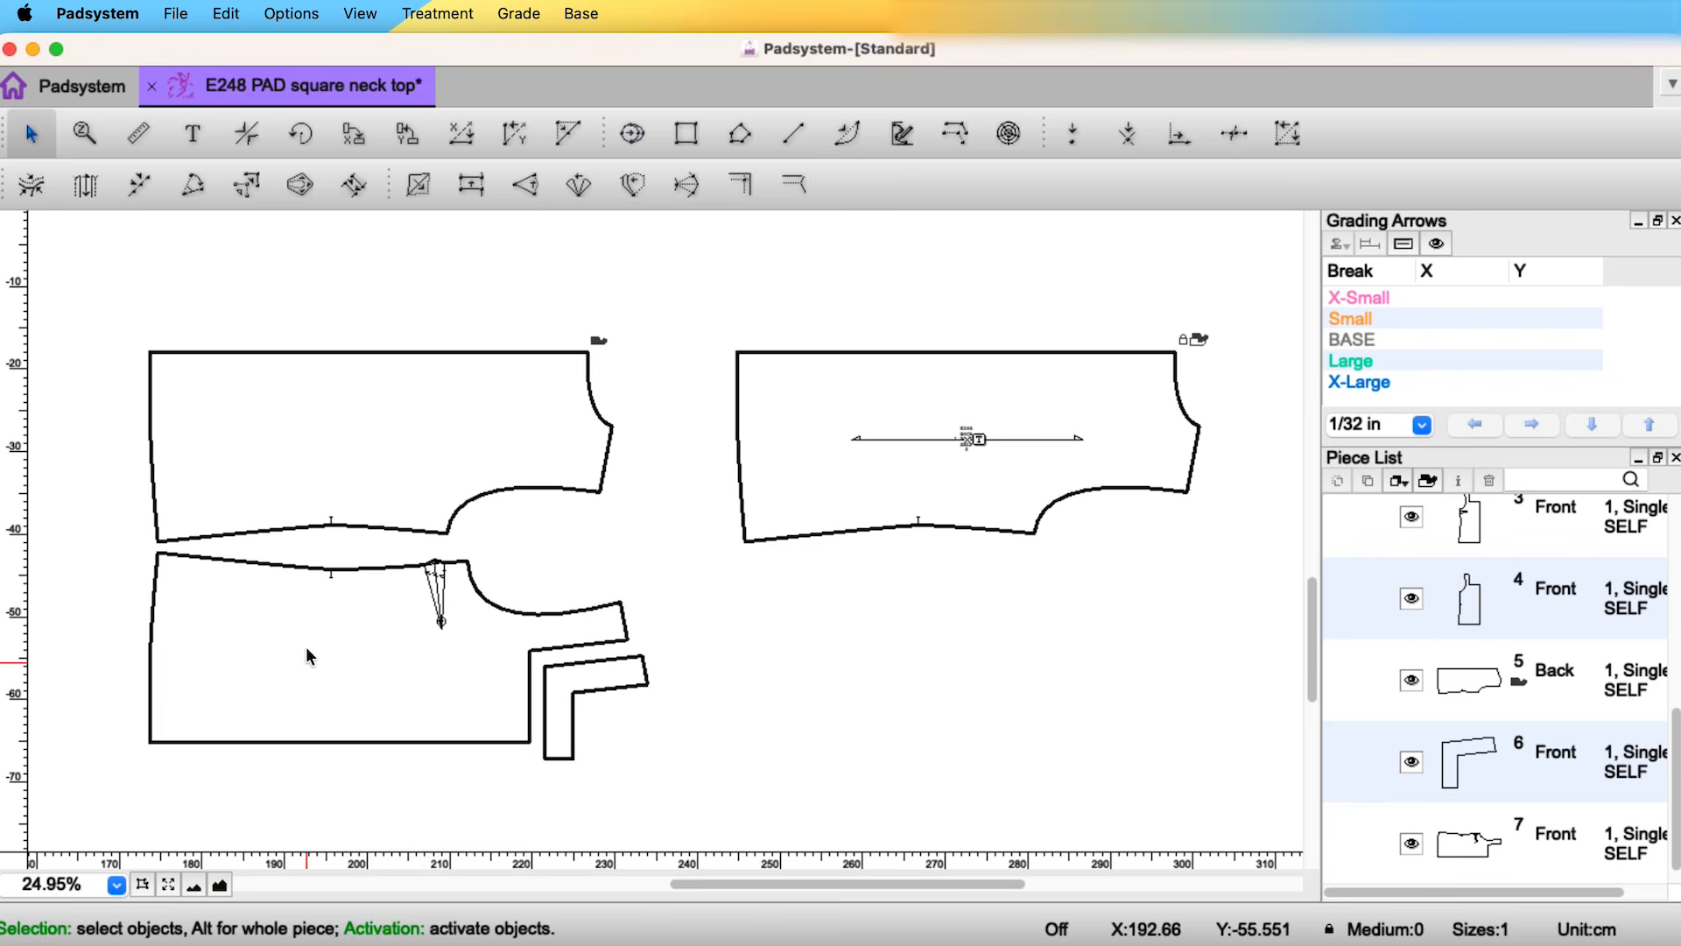
{"action": "left_click", "coordinate": [385, 695]}
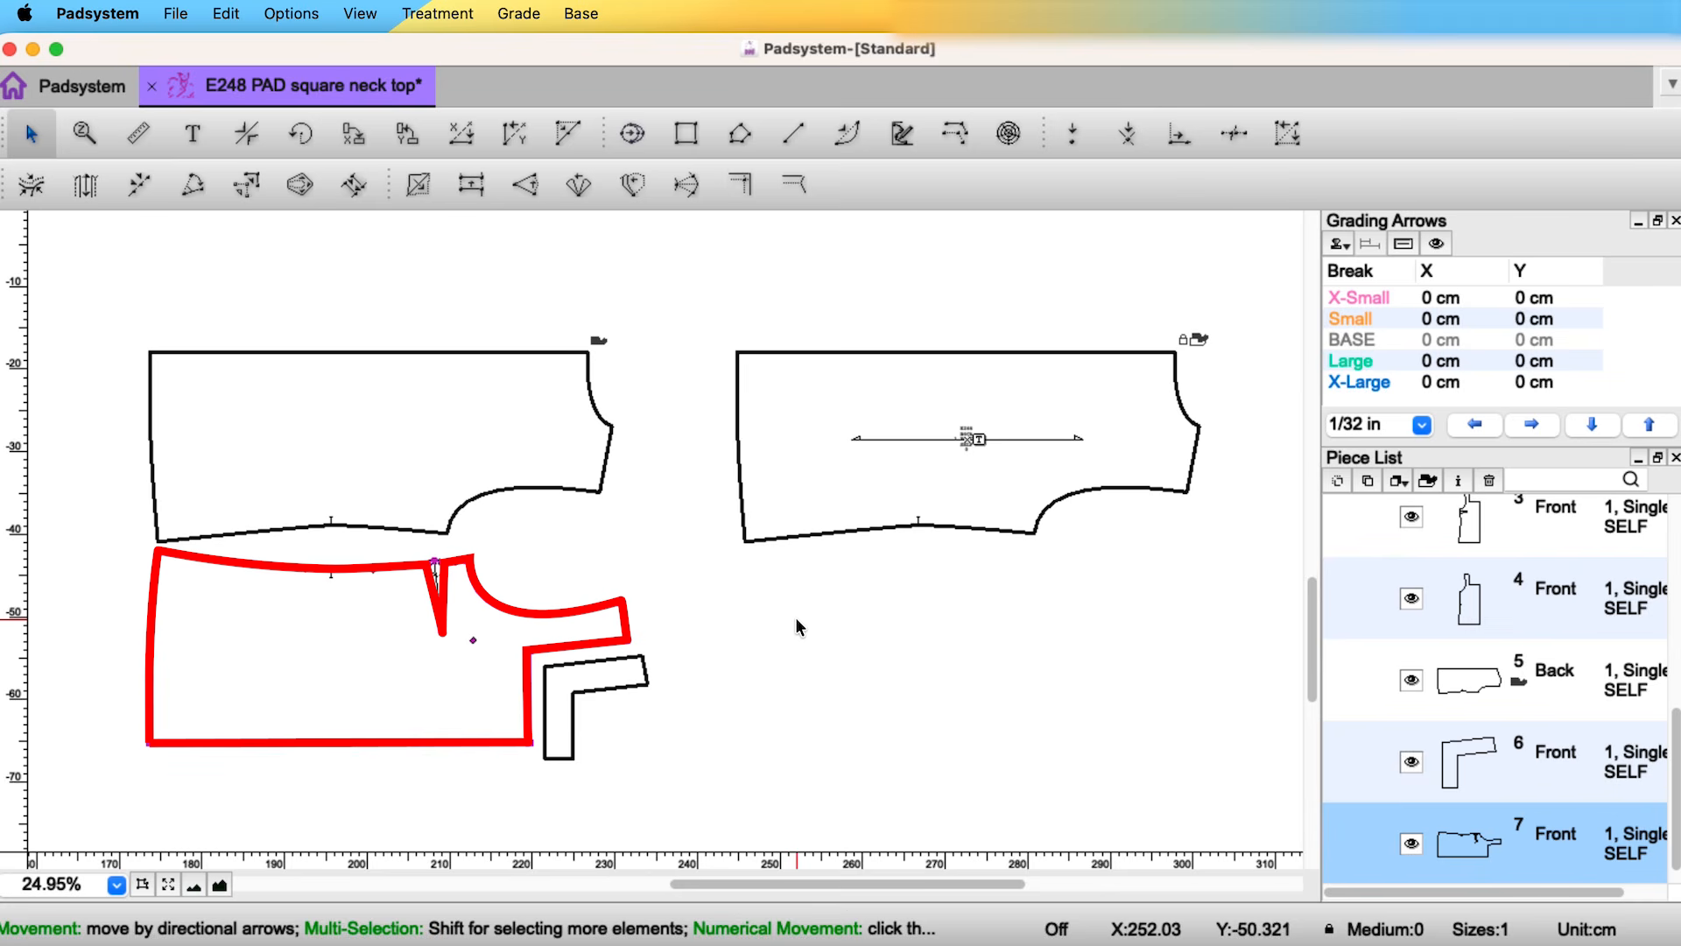
{"action": "key", "text": "ctrl+e"}
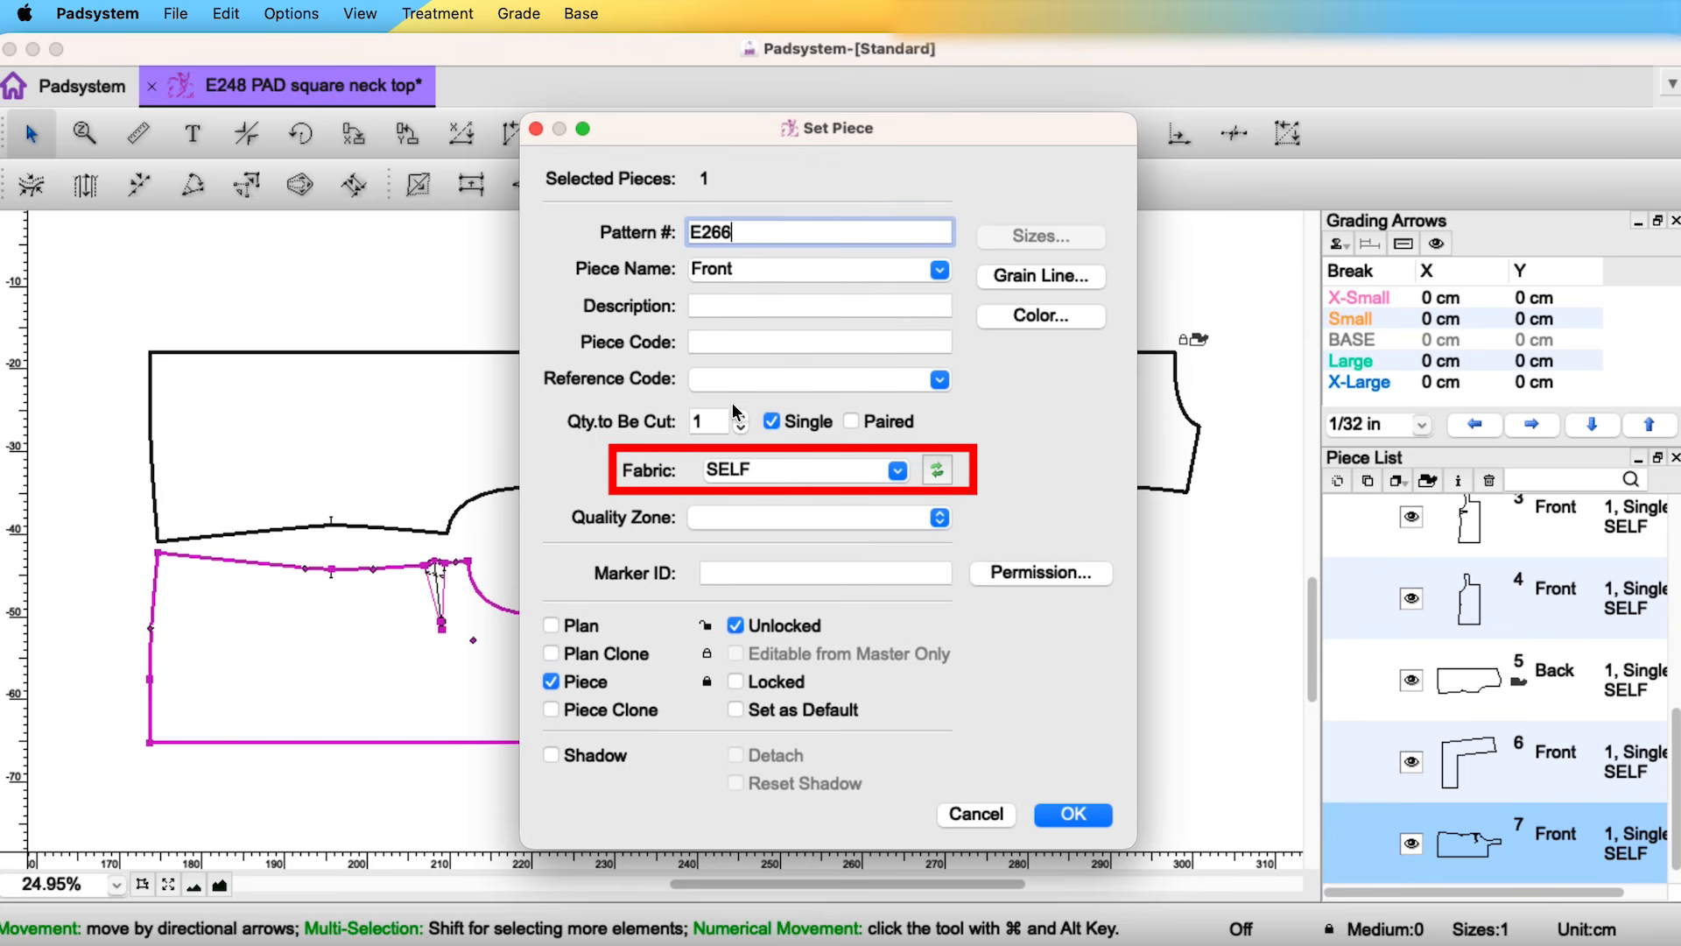
{"action": "left_click", "coordinate": [617, 710]}
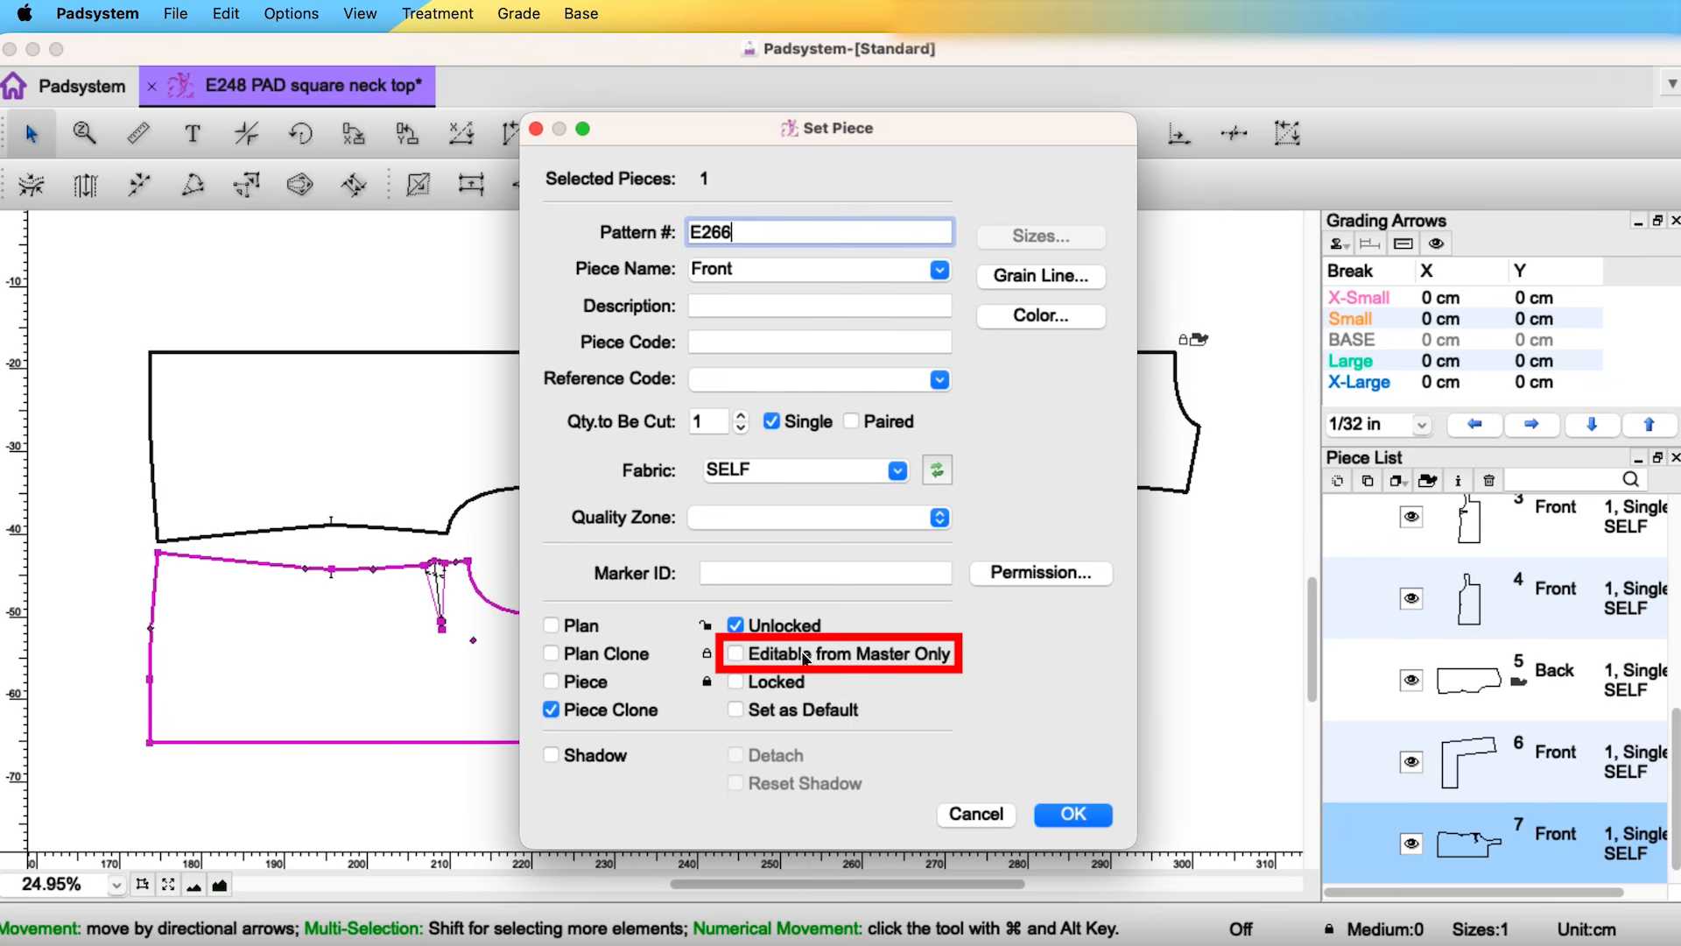
{"action": "left_click", "coordinate": [805, 658]}
{"action": "left_click", "coordinate": [1059, 814]}
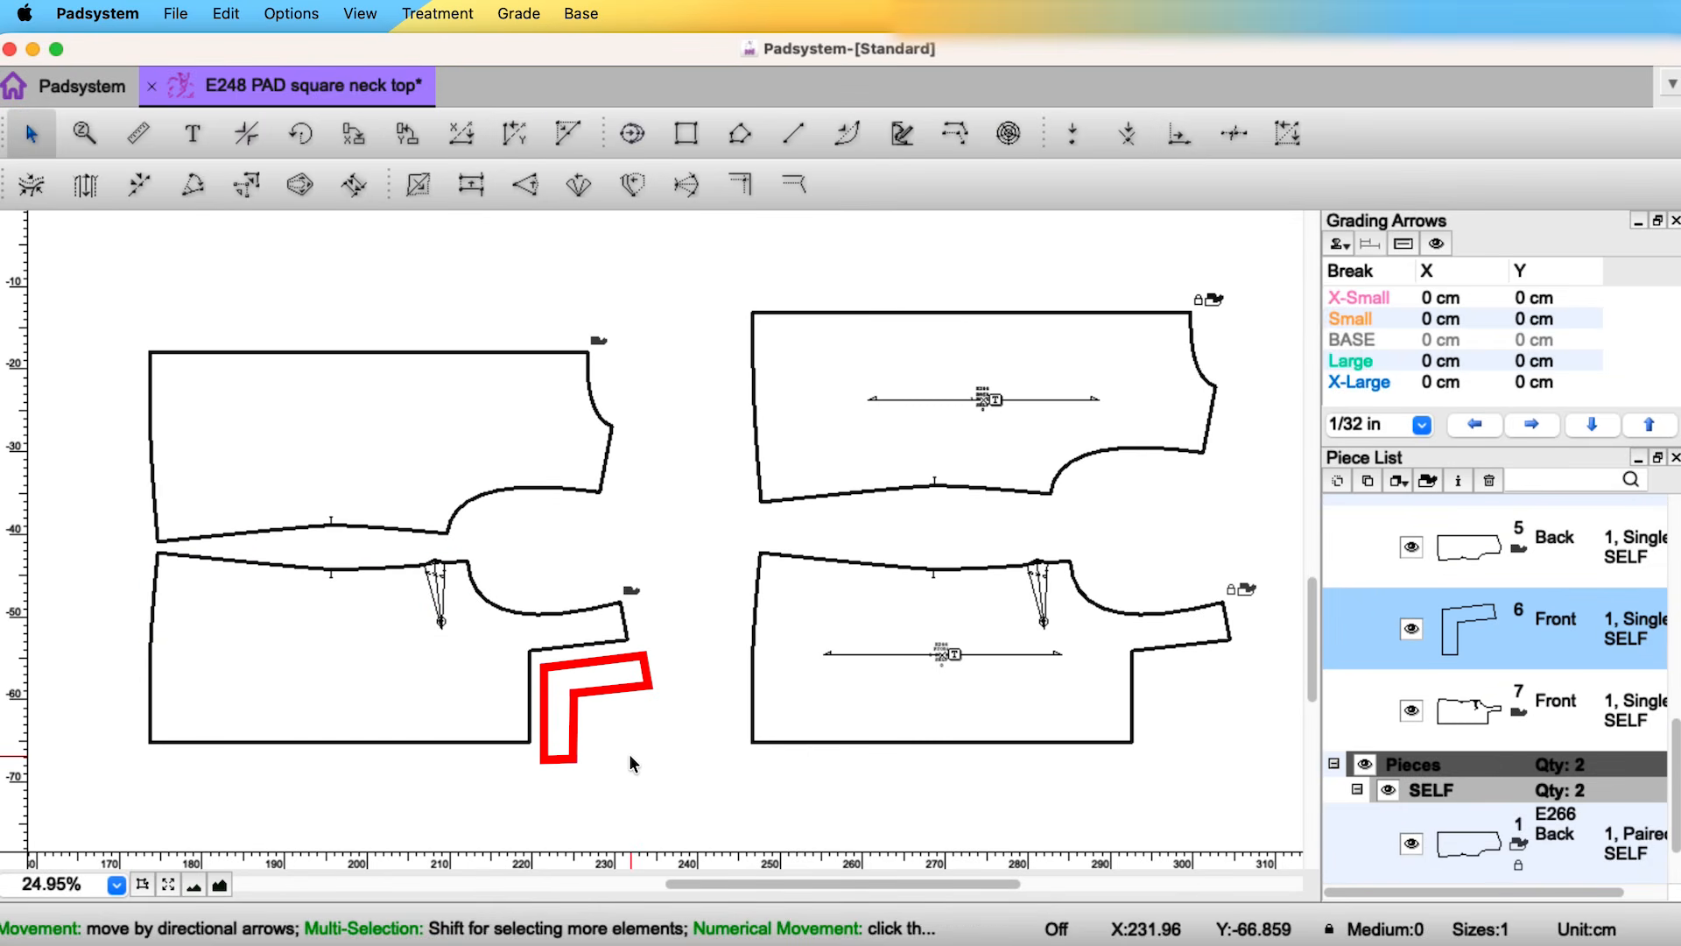
- In the piece settings of the small L-shaped front piece, name it Front Neck and set it as Paired
{"action": "key", "text": "ctrl+e"}
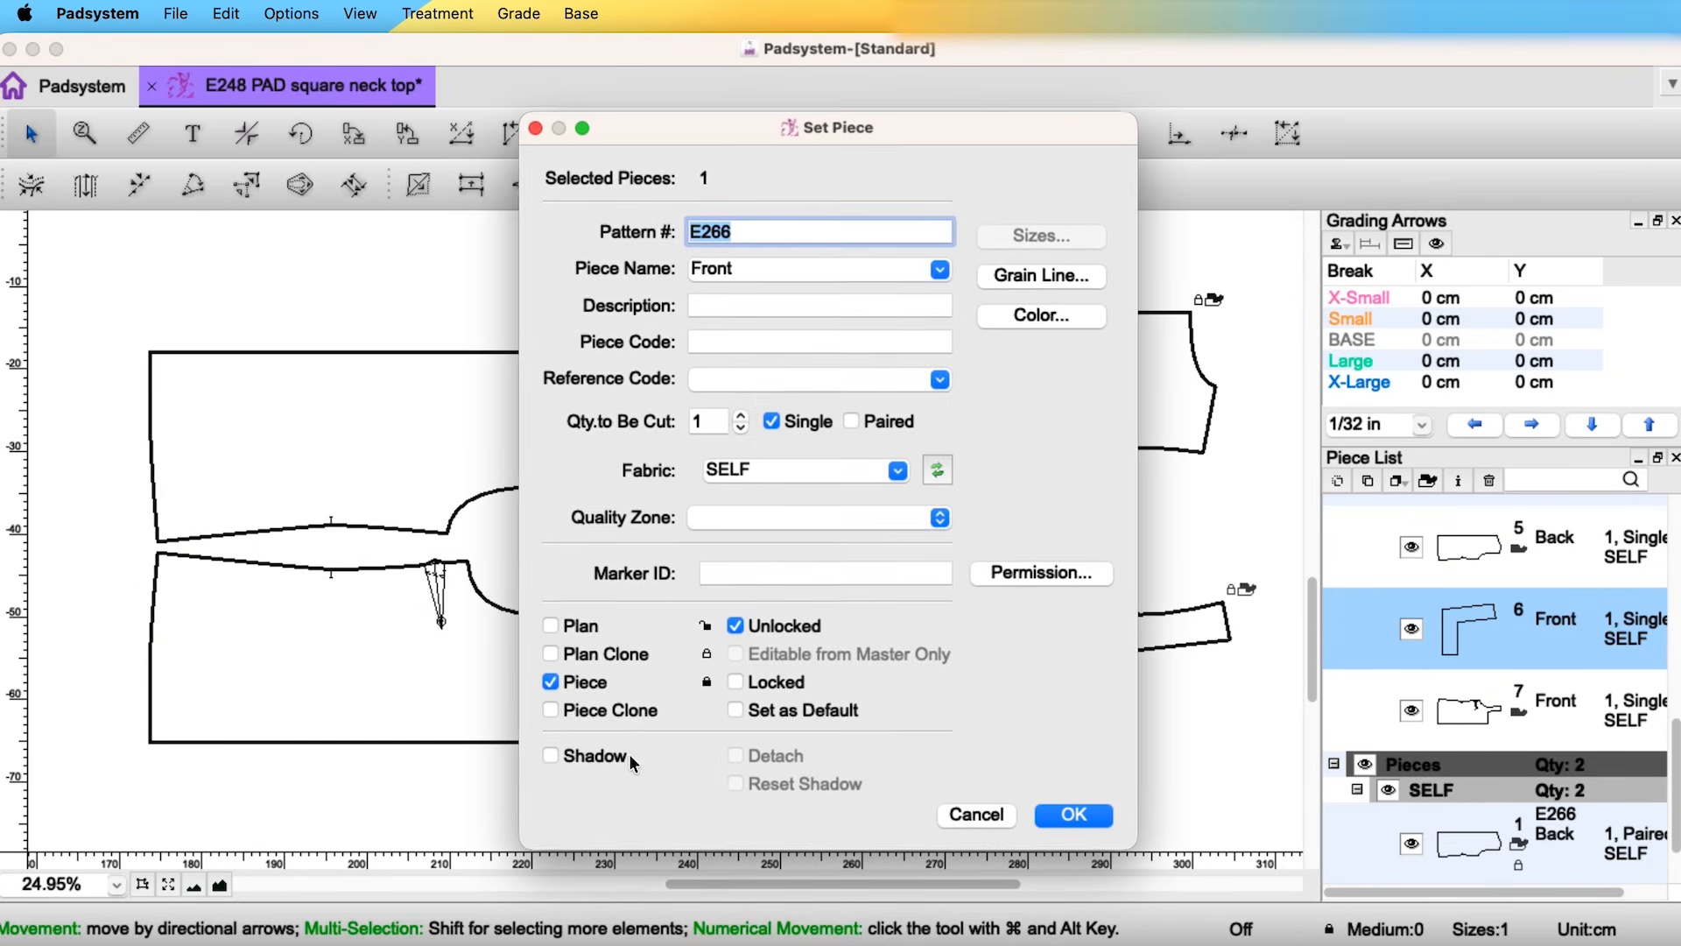
{"action": "left_click", "coordinate": [771, 264]}
{"action": "type", "text": "Neck"}
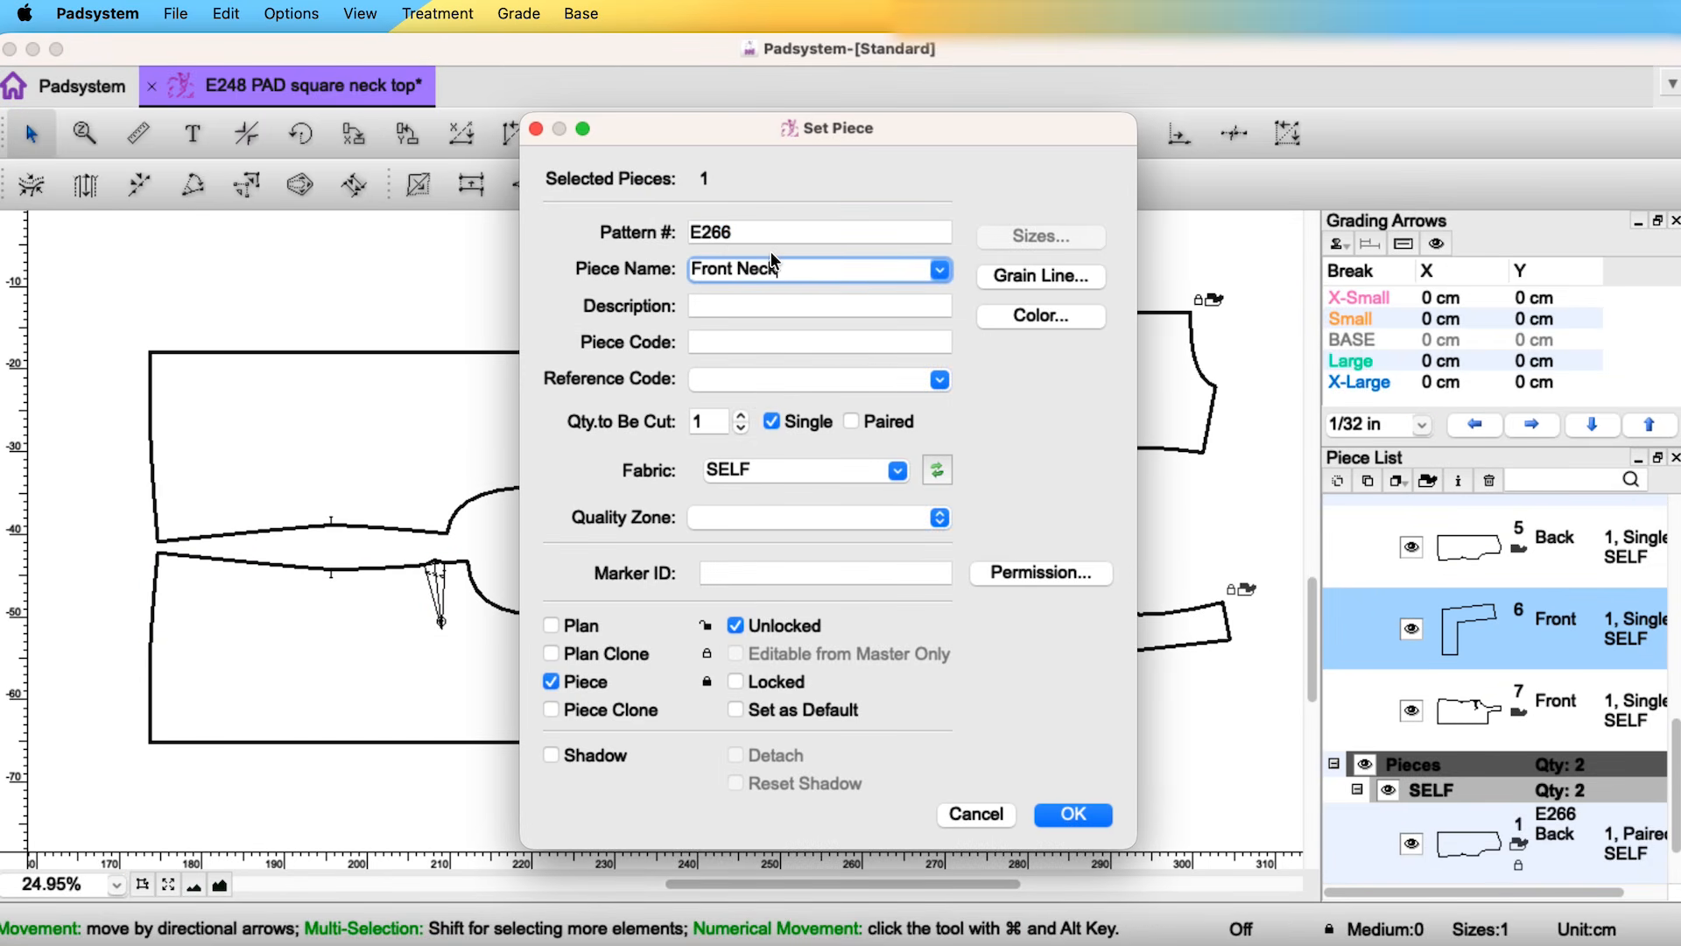
{"action": "left_click", "coordinate": [850, 425]}
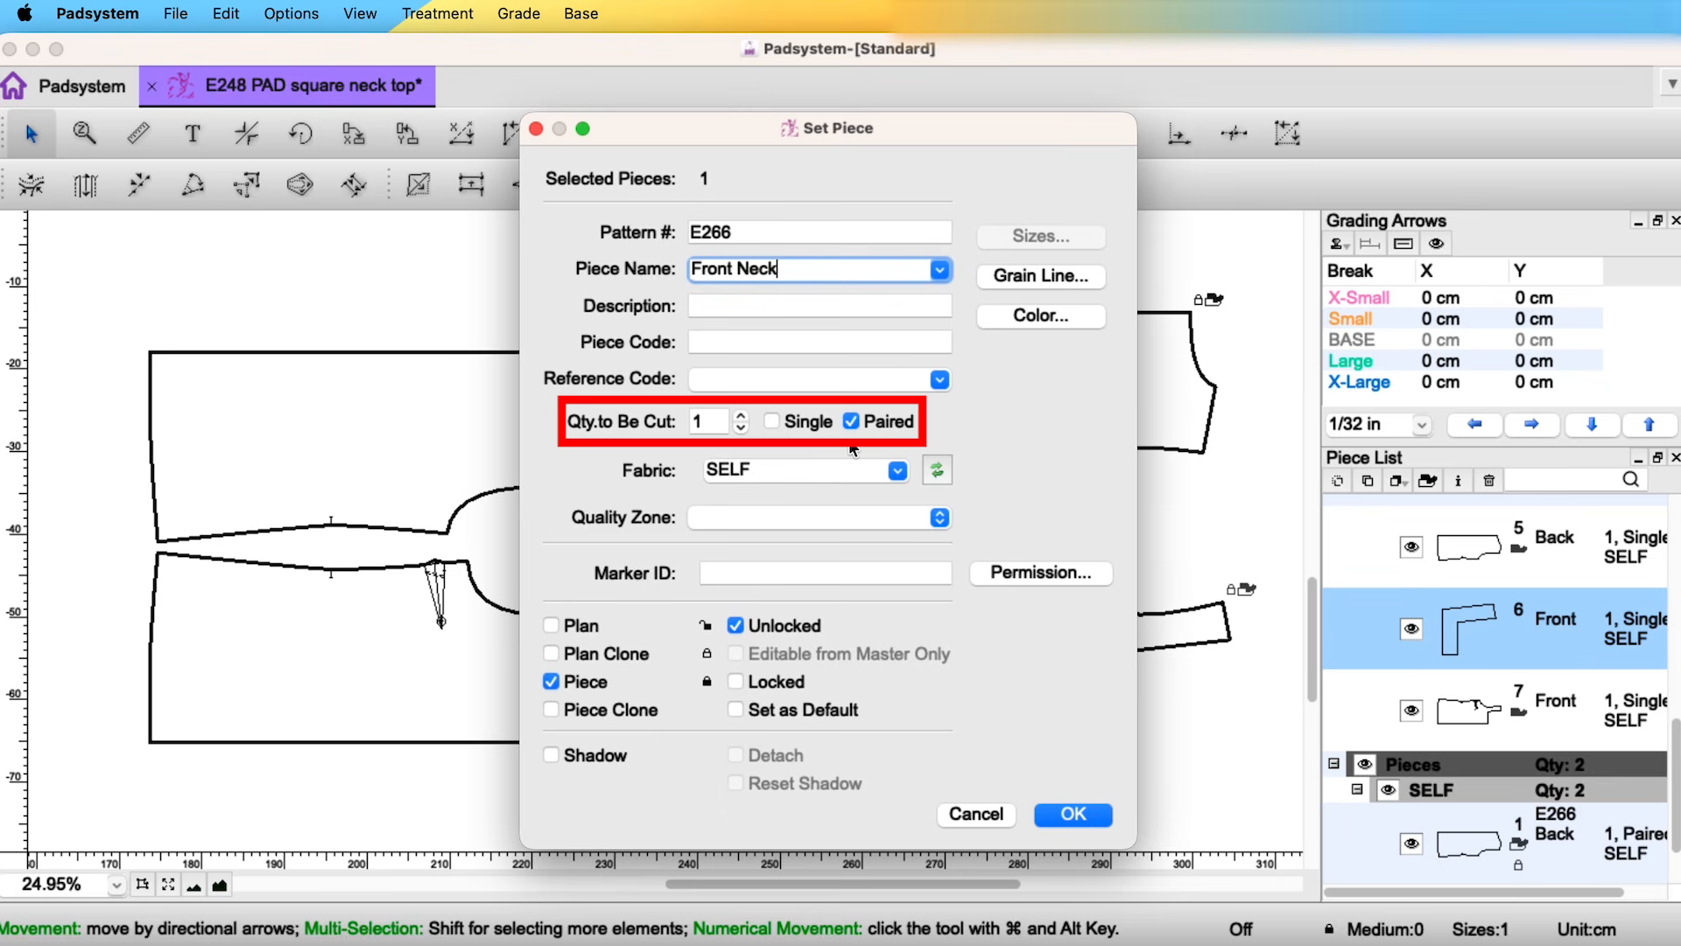
- Create the Front Neck Piece Clone as Editable from Master Only and move it clear of the front clone, beside its neck opening
{"action": "left_click", "coordinate": [604, 709]}
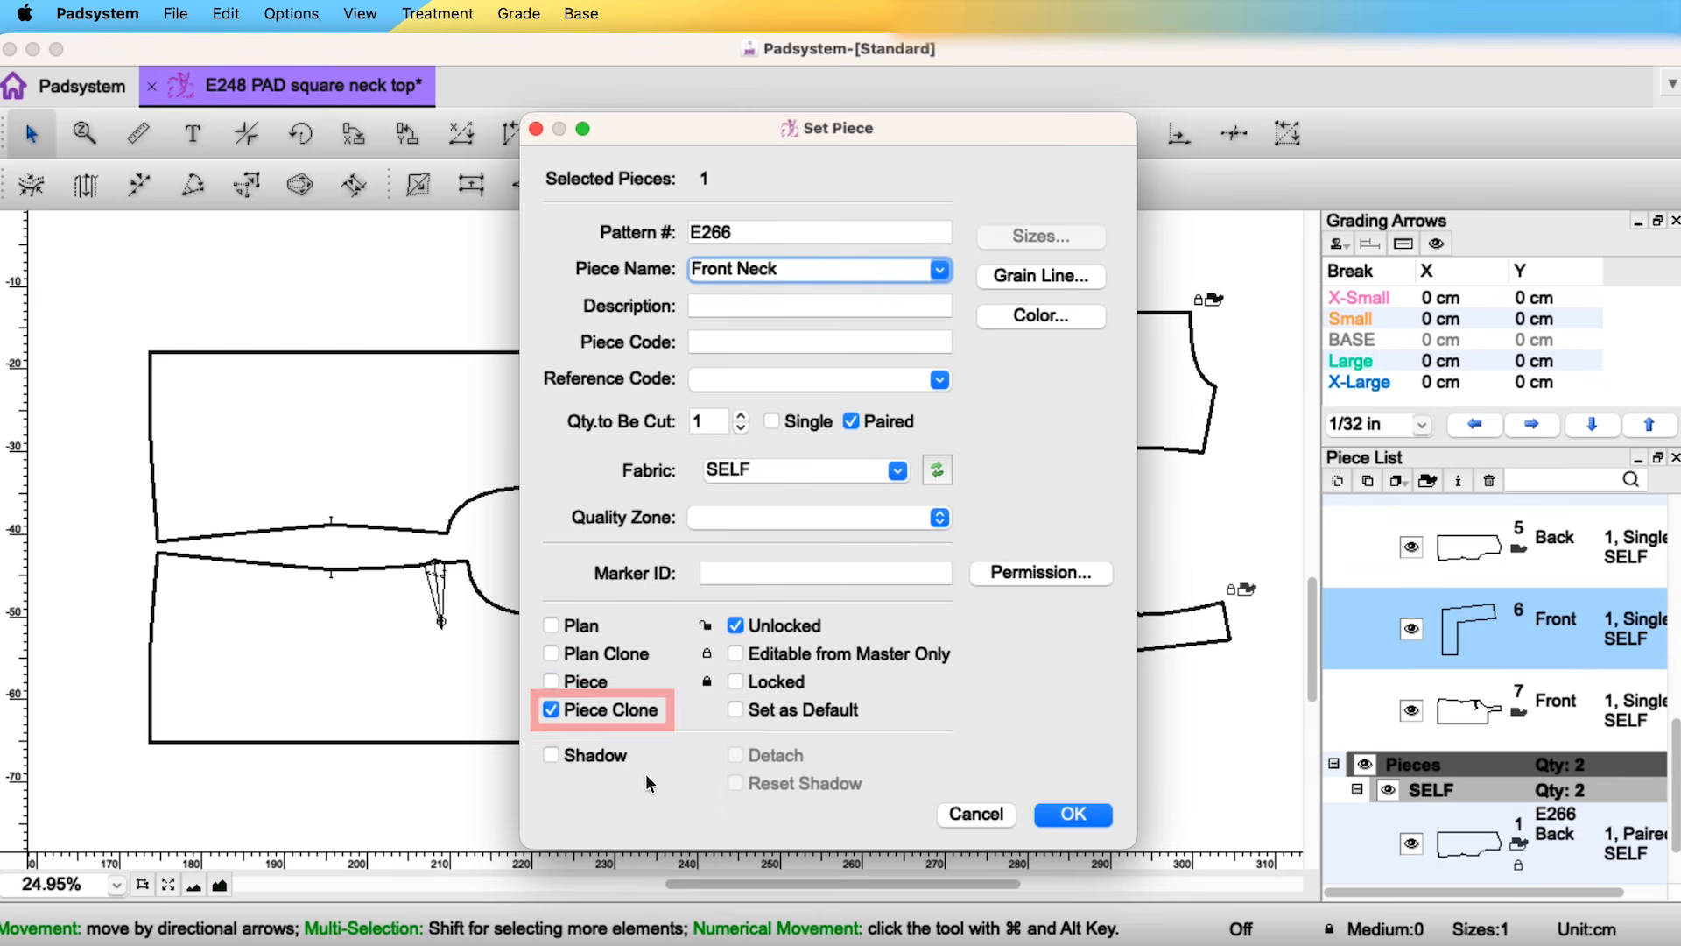
{"action": "left_click", "coordinate": [924, 654]}
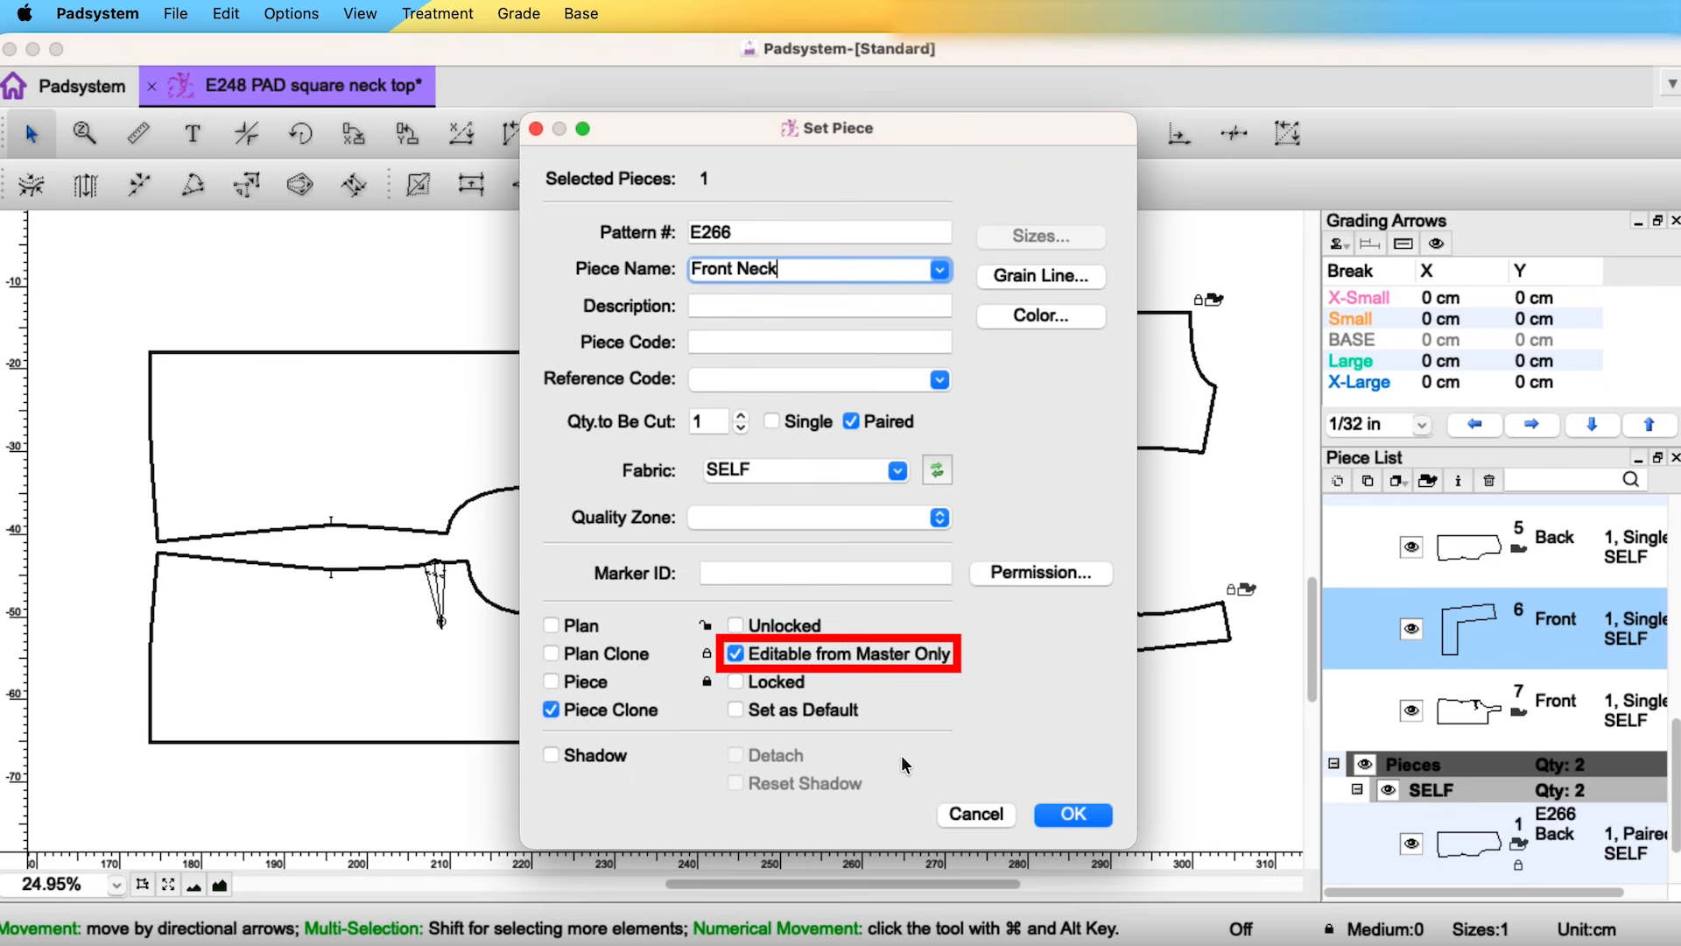
{"action": "left_click", "coordinate": [1074, 814]}
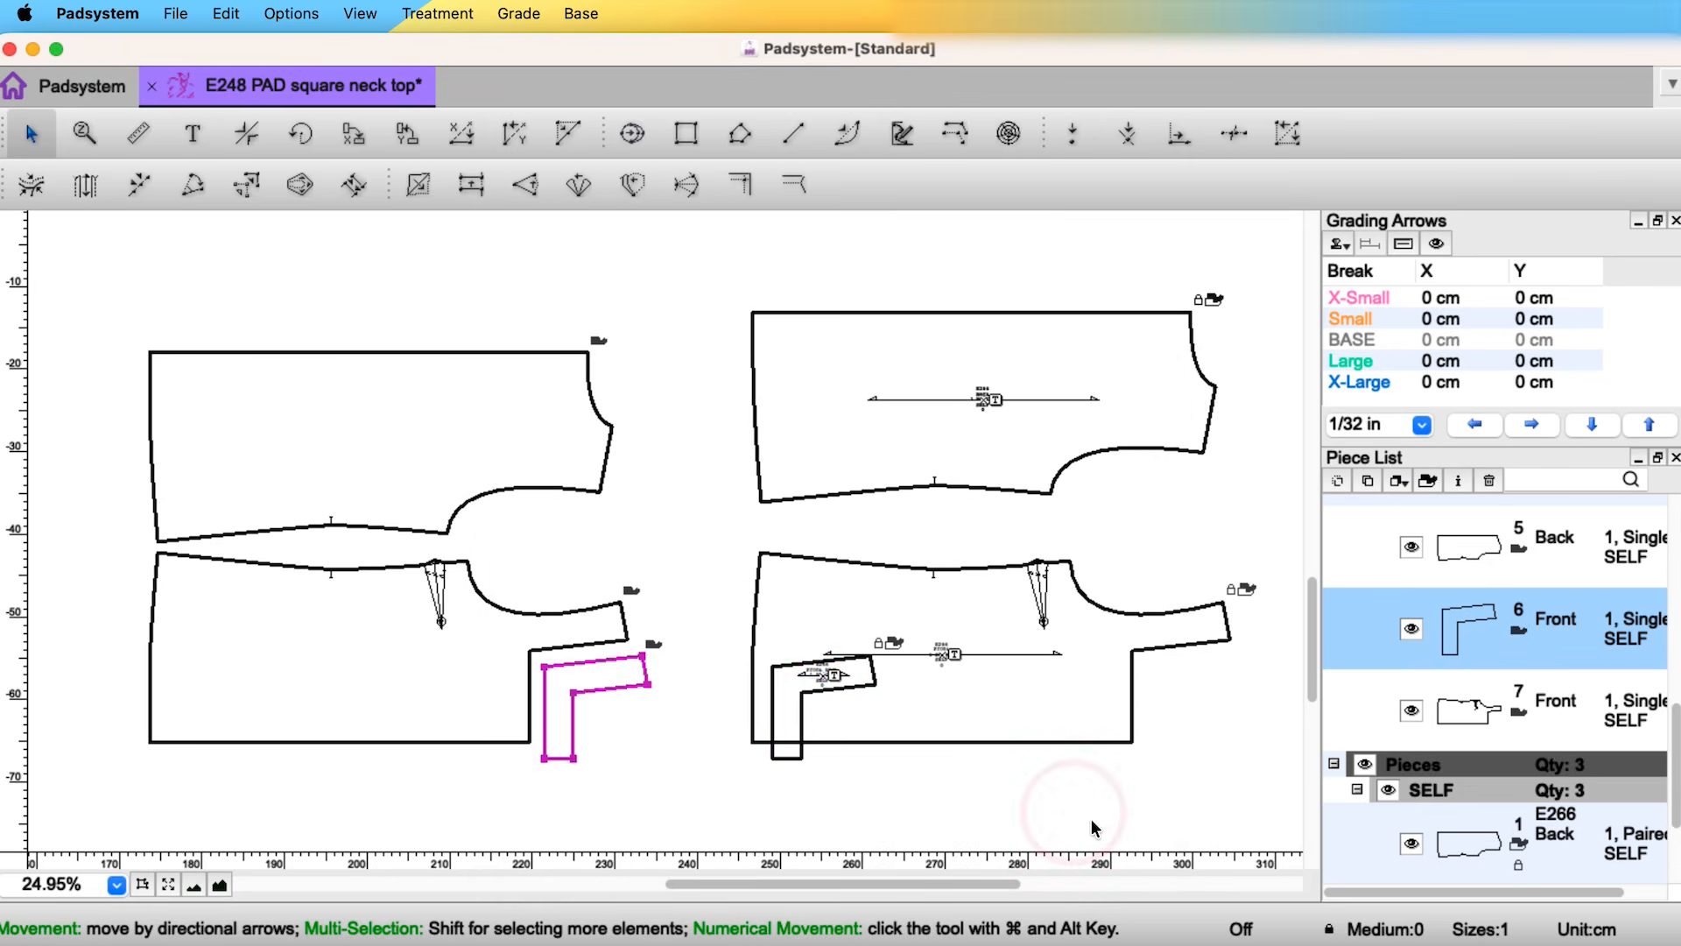
{"action": "left_click_drag", "start_coordinate": [801, 726], "coordinate": [1217, 727]}
{"action": "left_click_drag", "start_coordinate": [1217, 723], "coordinate": [1216, 733]}
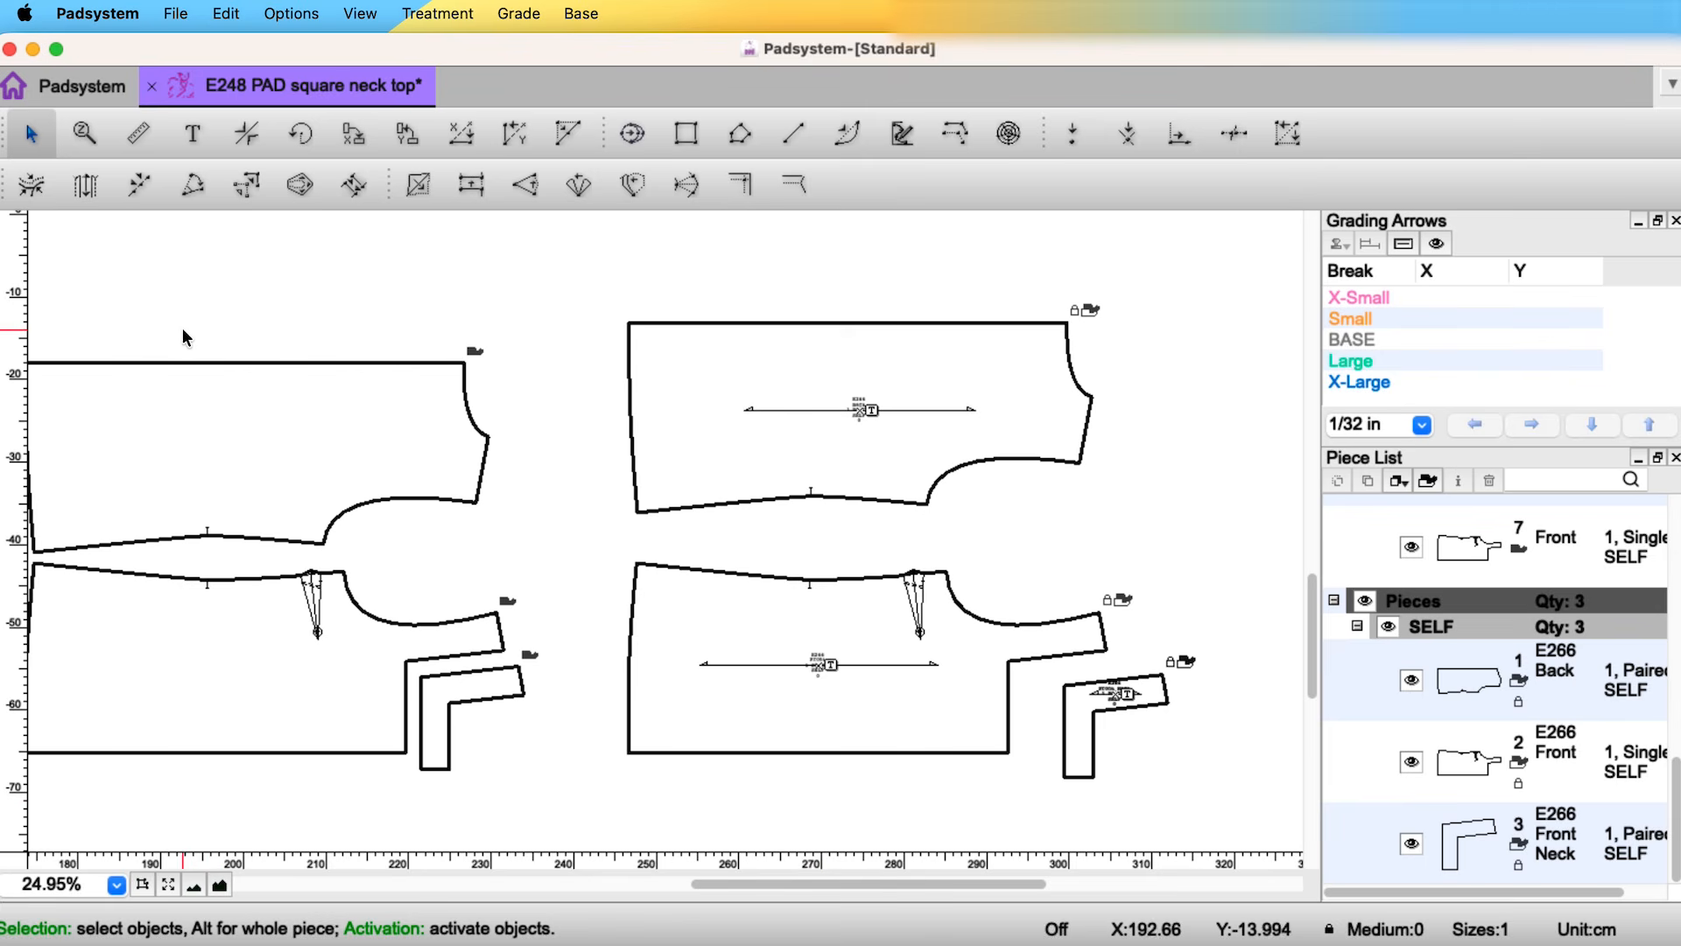
- Add a point on the master back's centre back line at a distance of 25 cm from the neckline end
{"action": "left_click", "coordinate": [350, 434]}
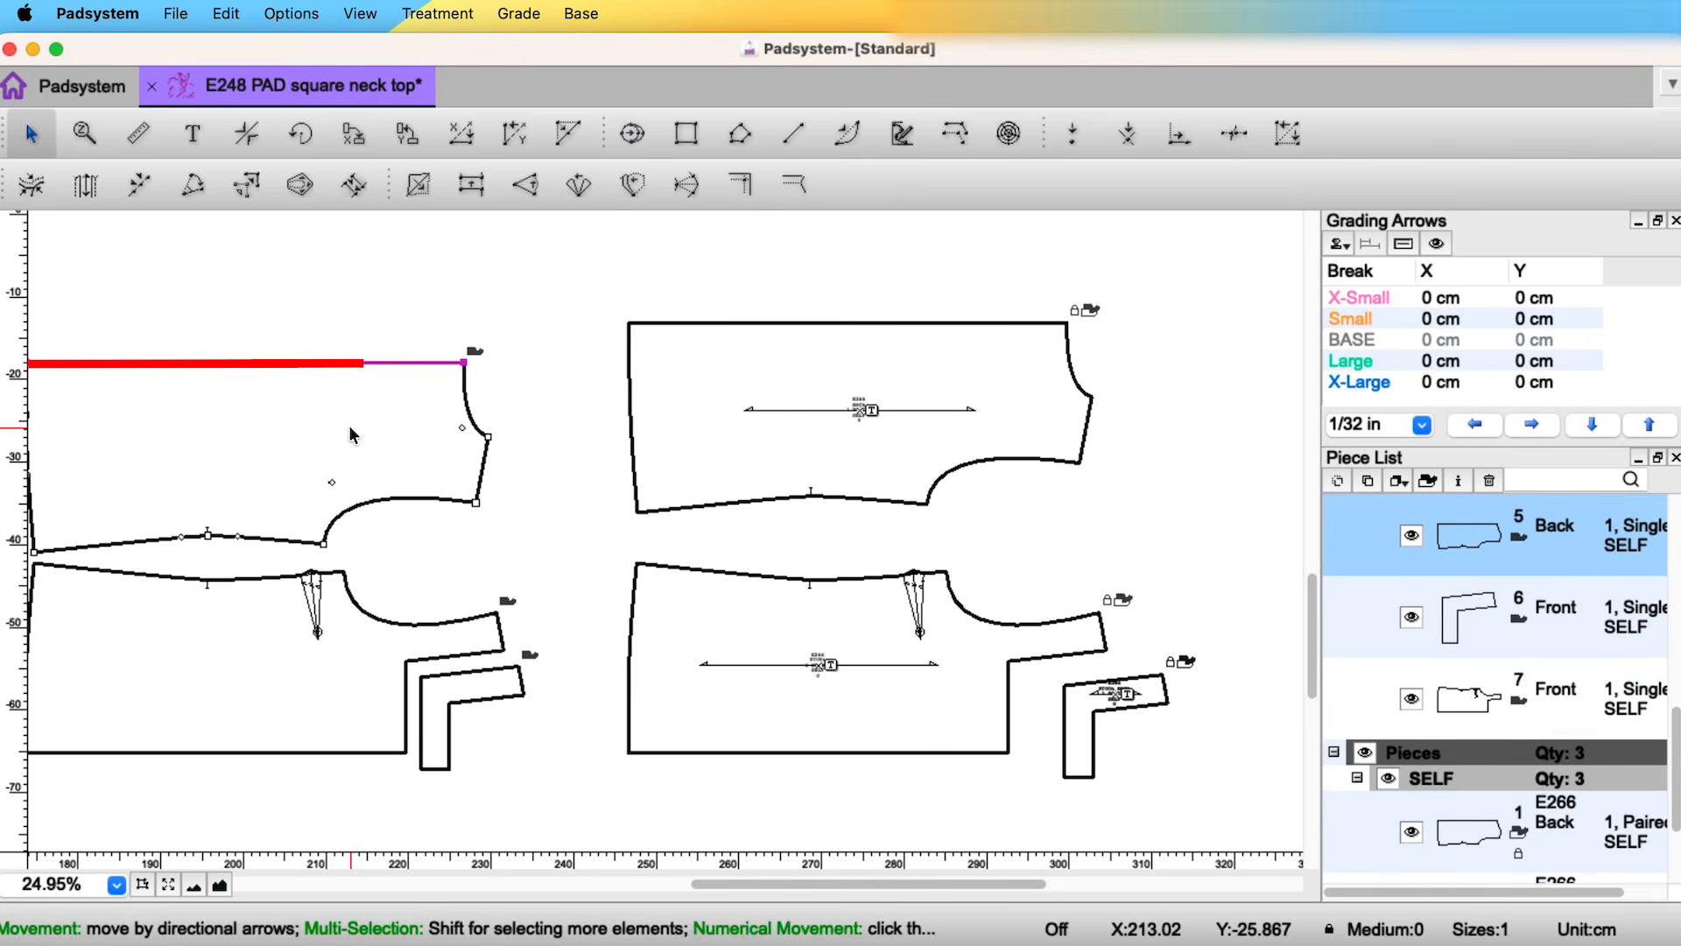
{"action": "left_click", "coordinate": [1178, 136]}
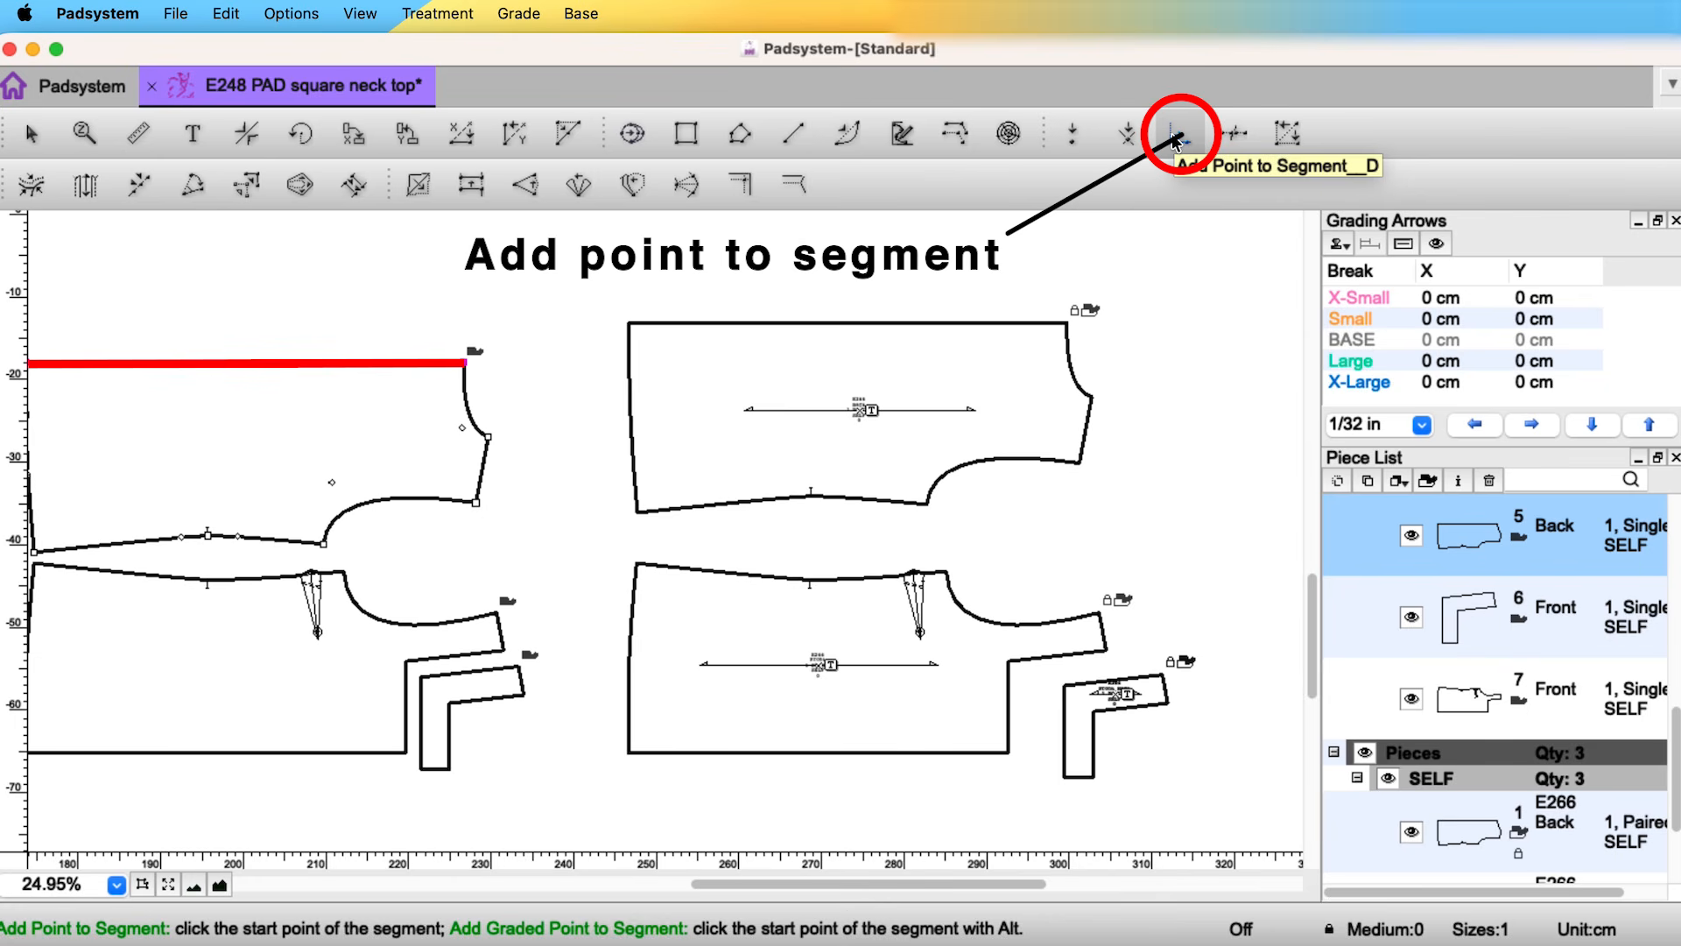
{"action": "left_click", "coordinate": [465, 361]}
{"action": "type", "text": "25"}
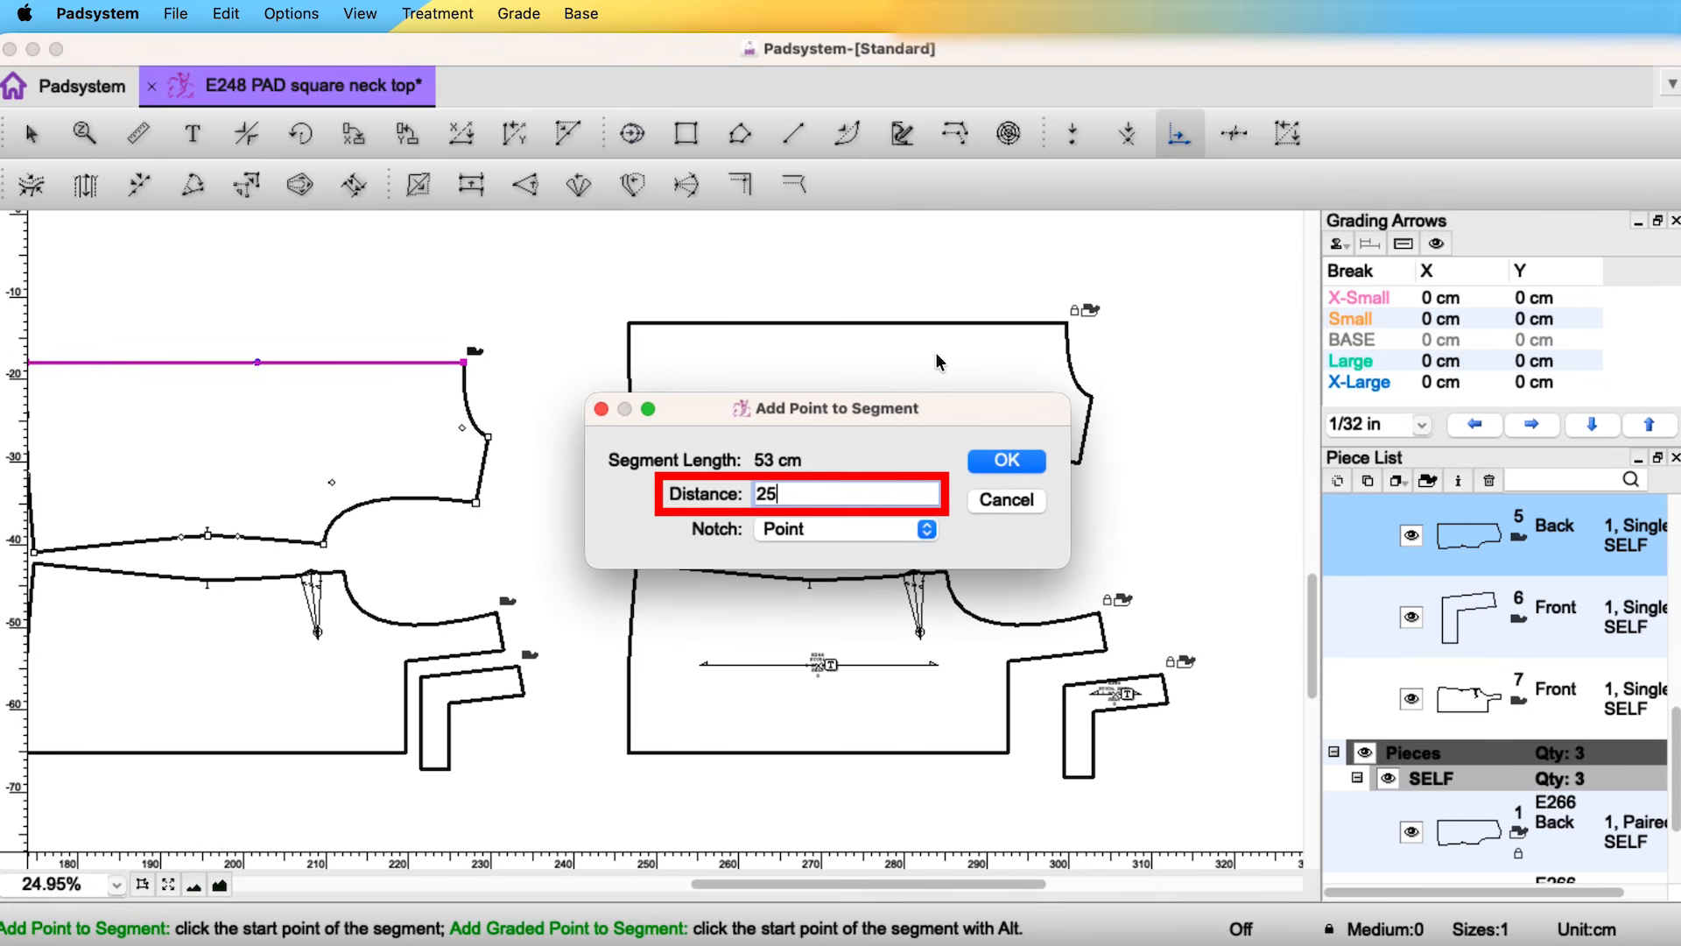
{"action": "left_click", "coordinate": [1015, 461]}
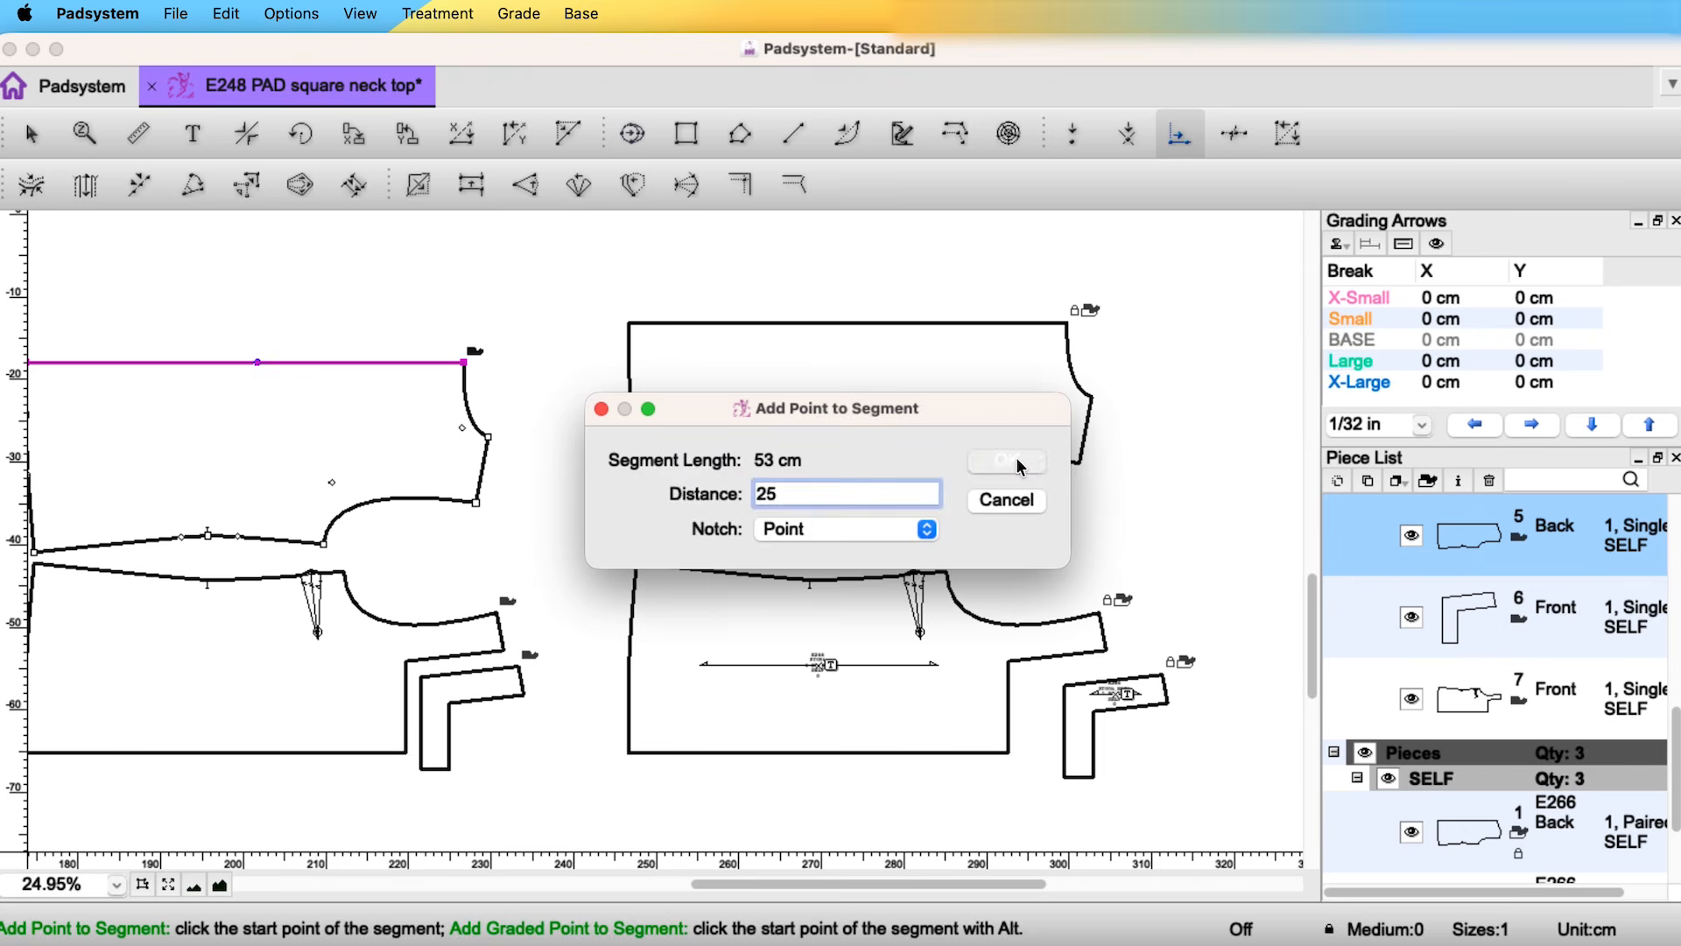
{"action": "key", "text": "Escape"}
- Change the new centre back point to a regular point with a Simple Notch
{"action": "left_click", "coordinate": [256, 363]}
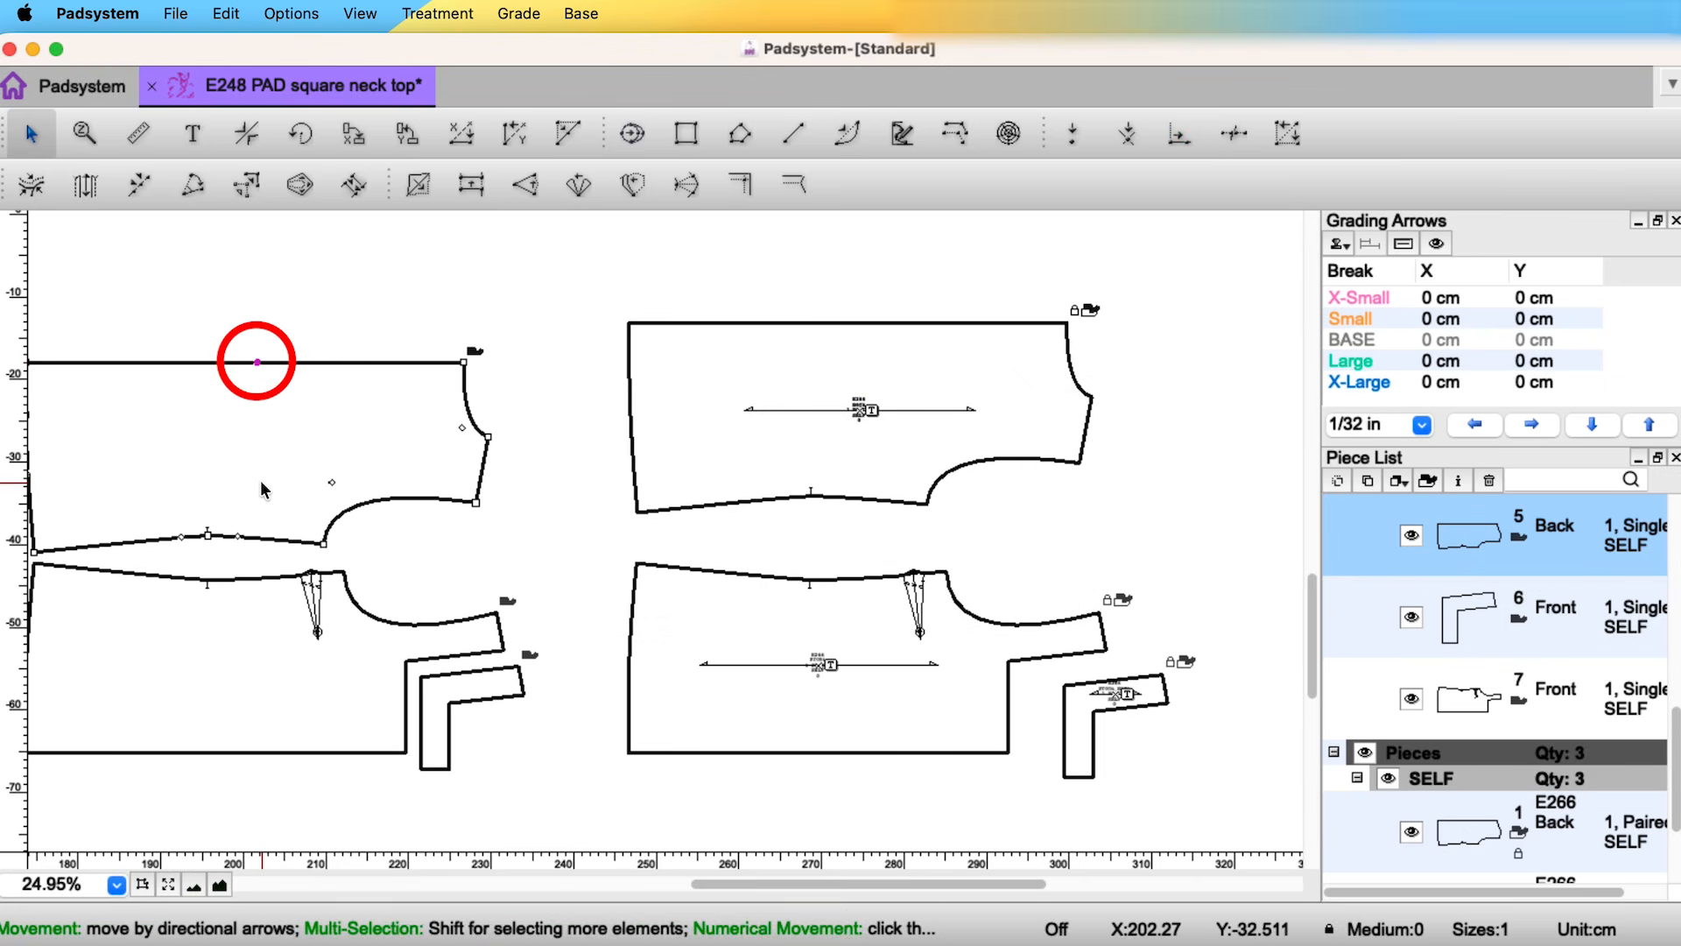
{"action": "left_click", "coordinate": [452, 16]}
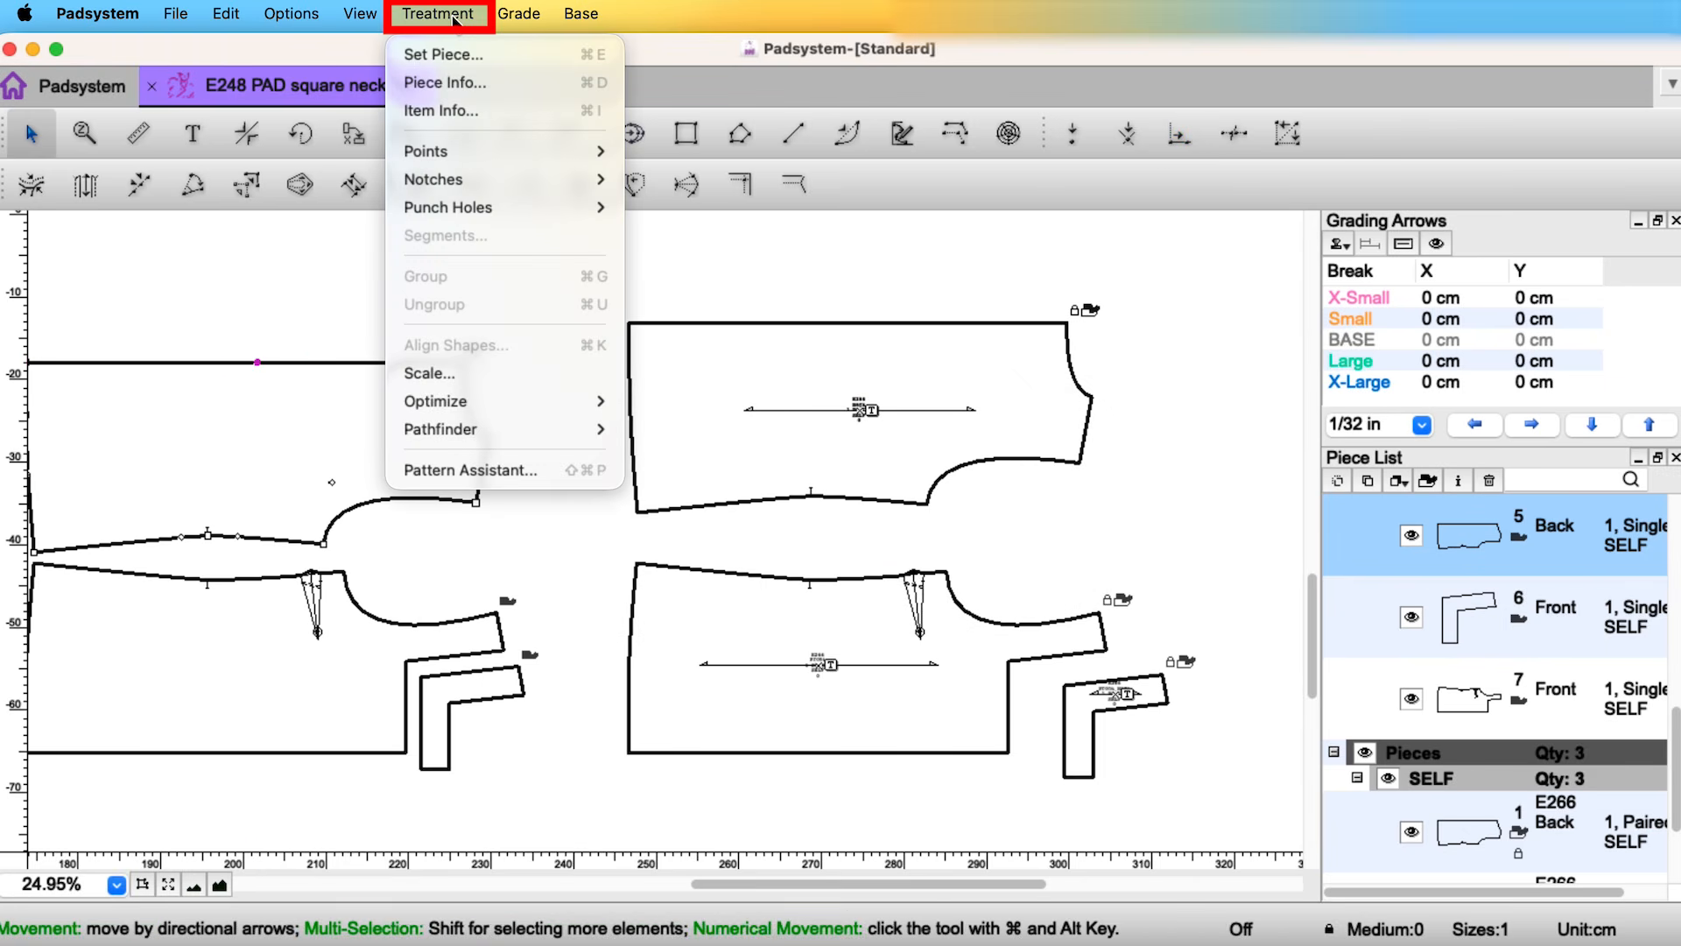
{"action": "left_click", "coordinate": [461, 113]}
{"action": "left_click", "coordinate": [623, 355]}
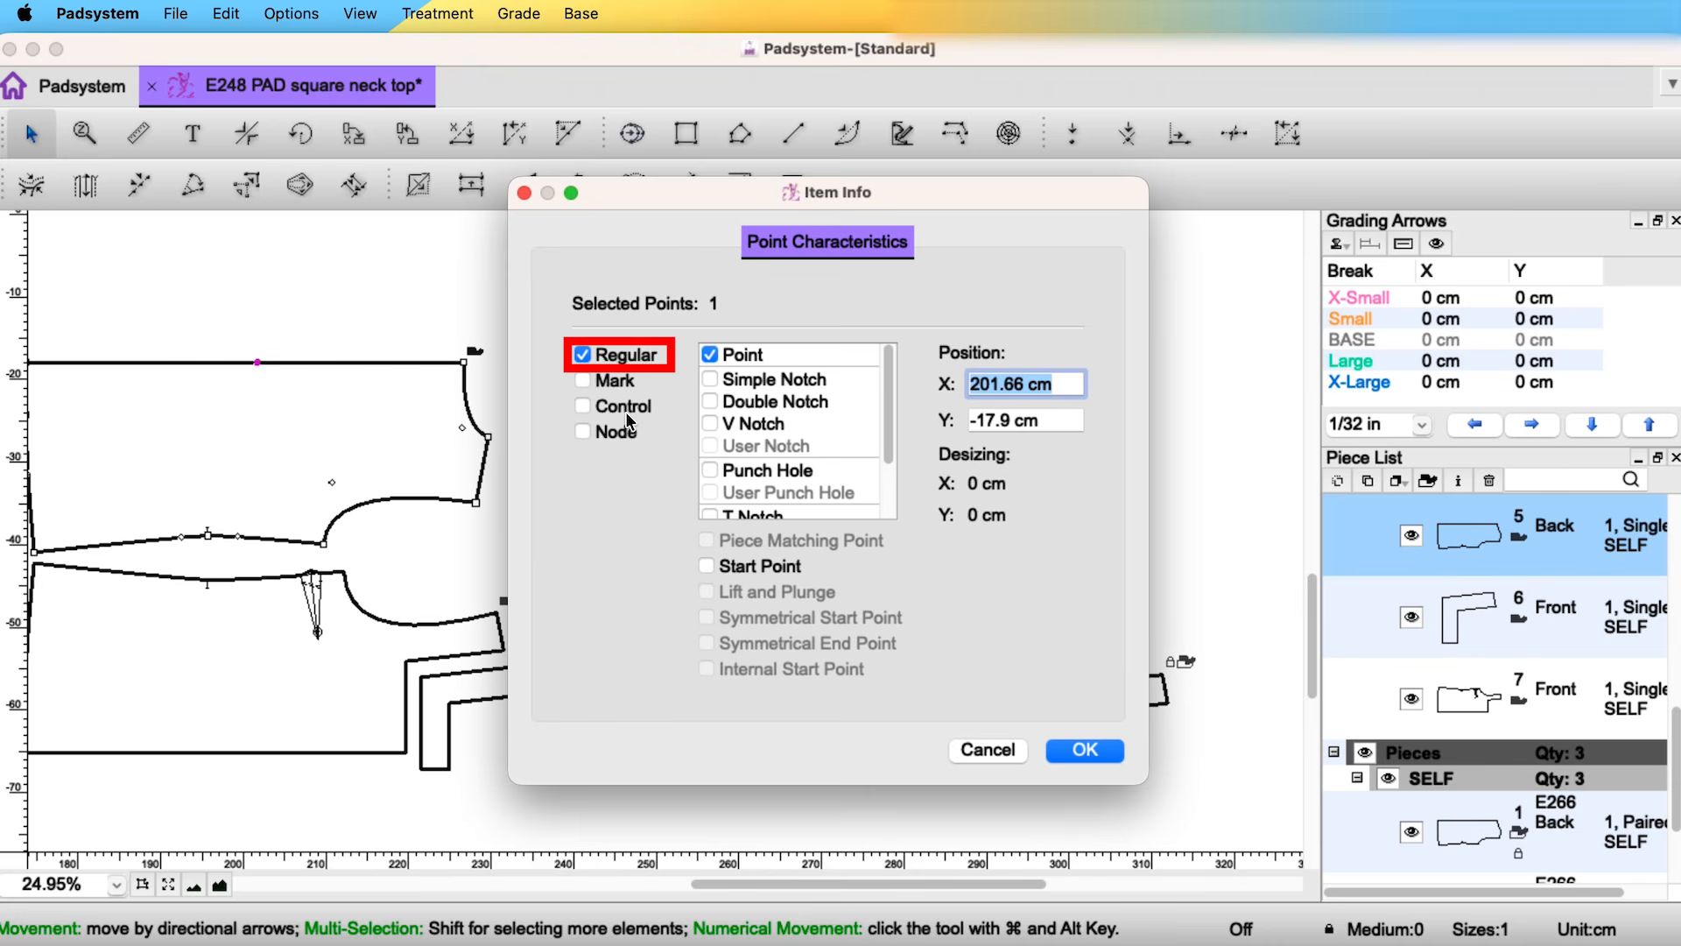
{"action": "left_click", "coordinate": [736, 379]}
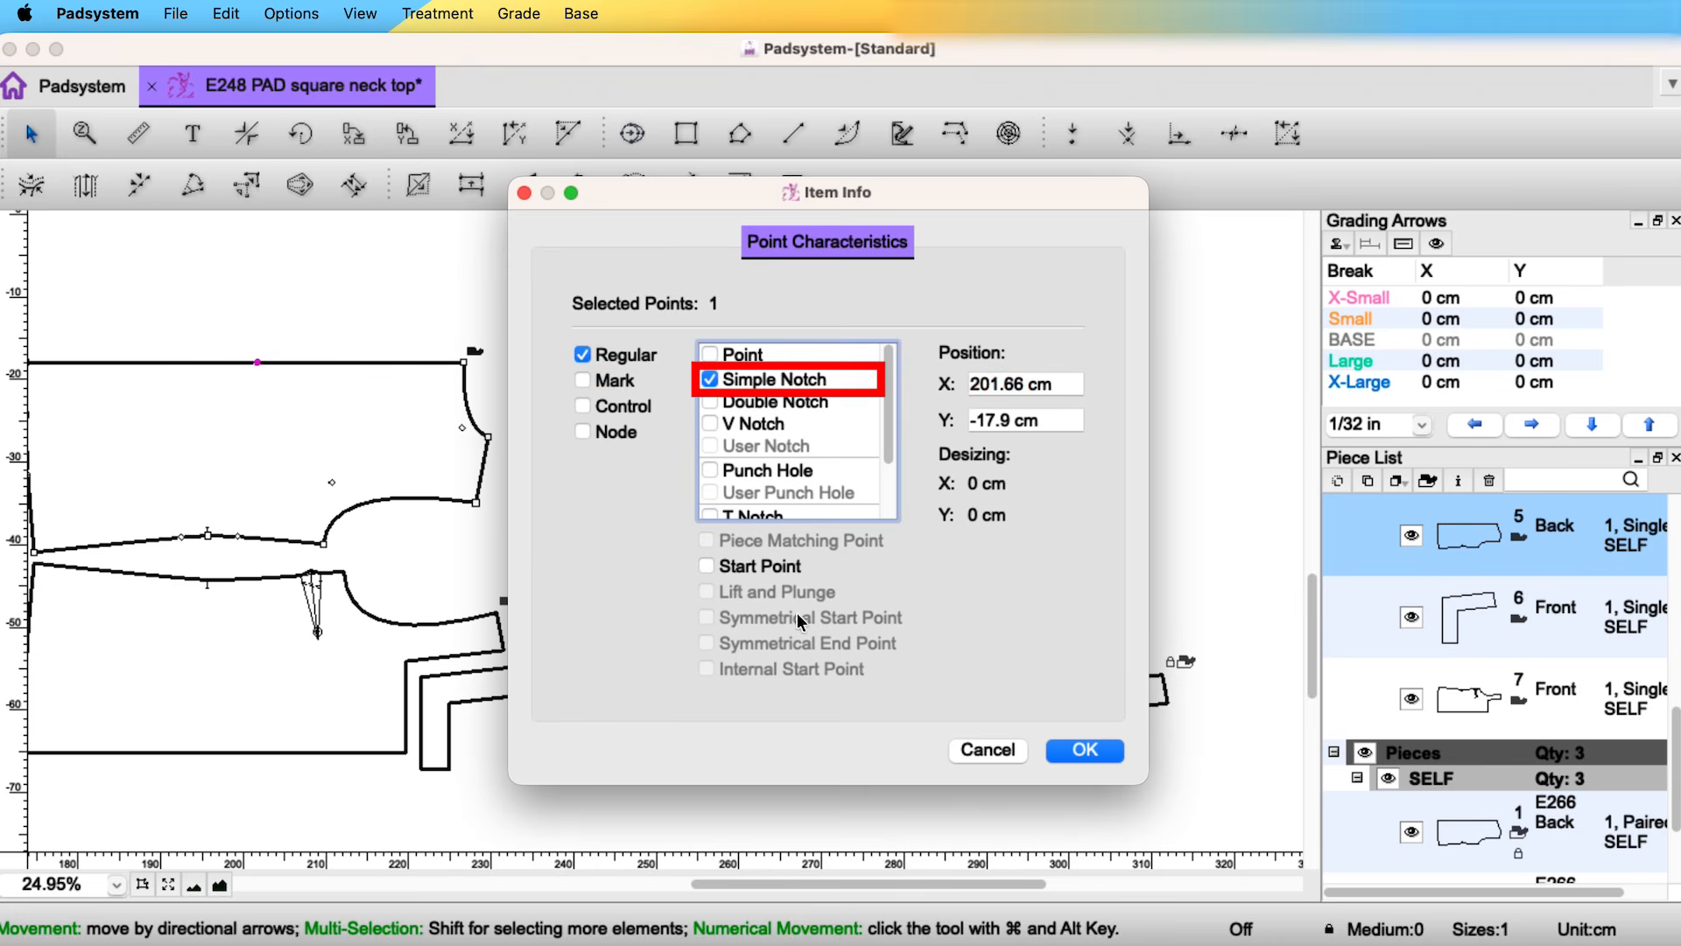
{"action": "left_click", "coordinate": [1085, 750]}
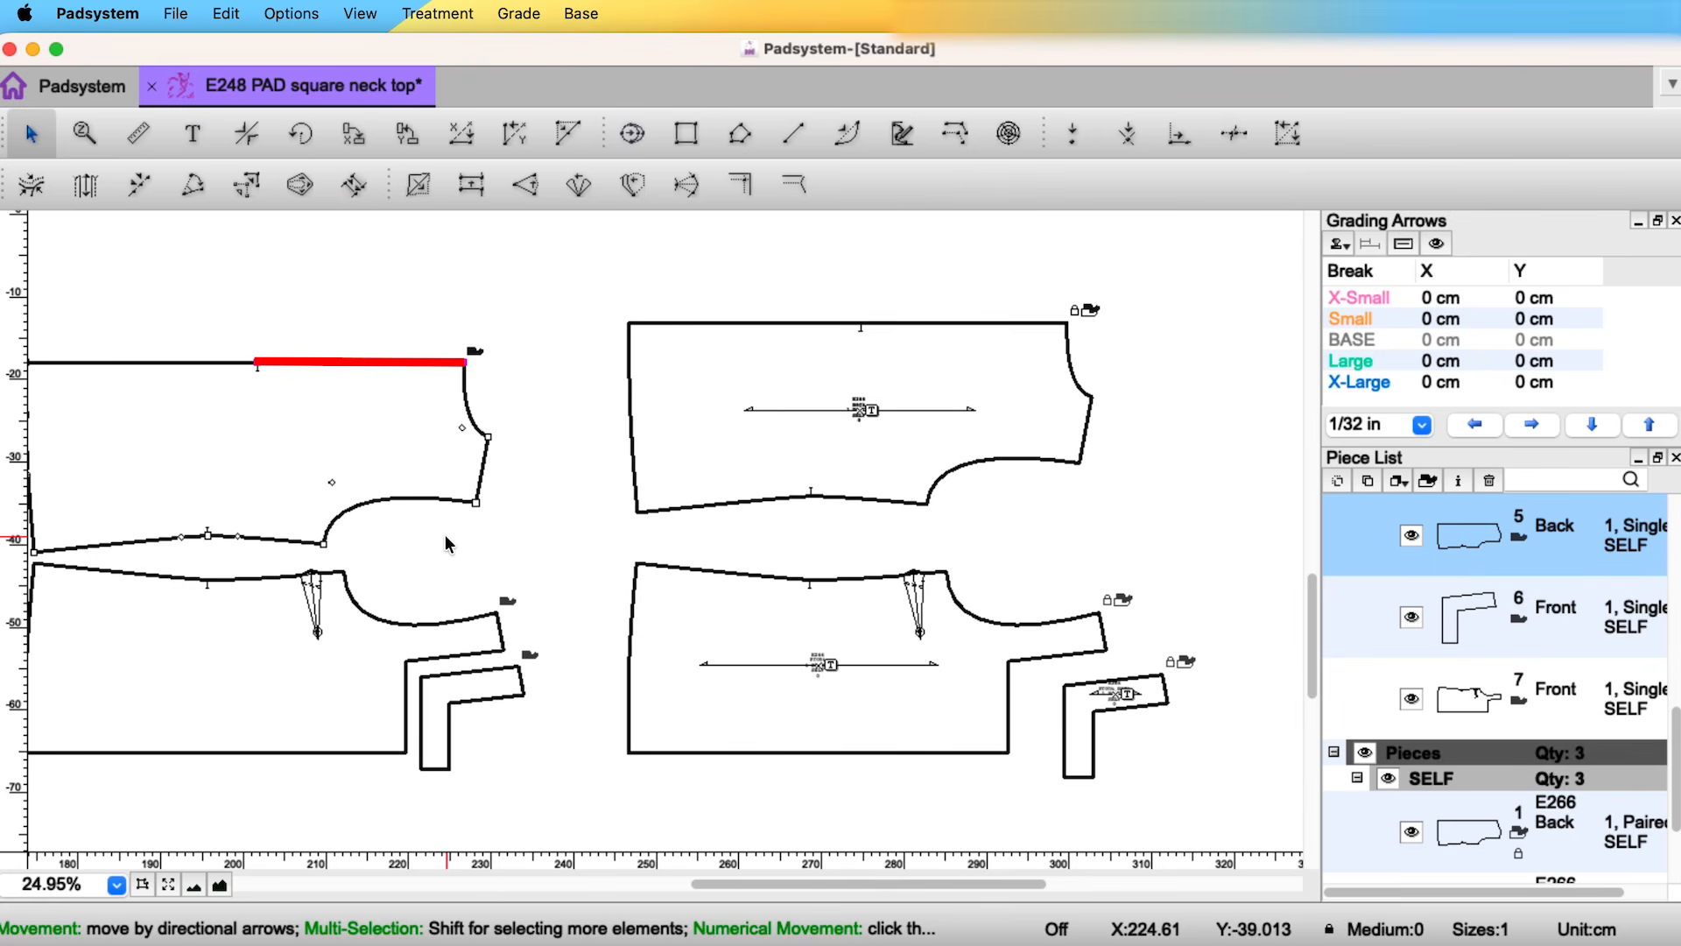
- Add a 0.7 cm seam allowance to the neckline curve of the Back clone
{"action": "left_click", "coordinate": [221, 885]}
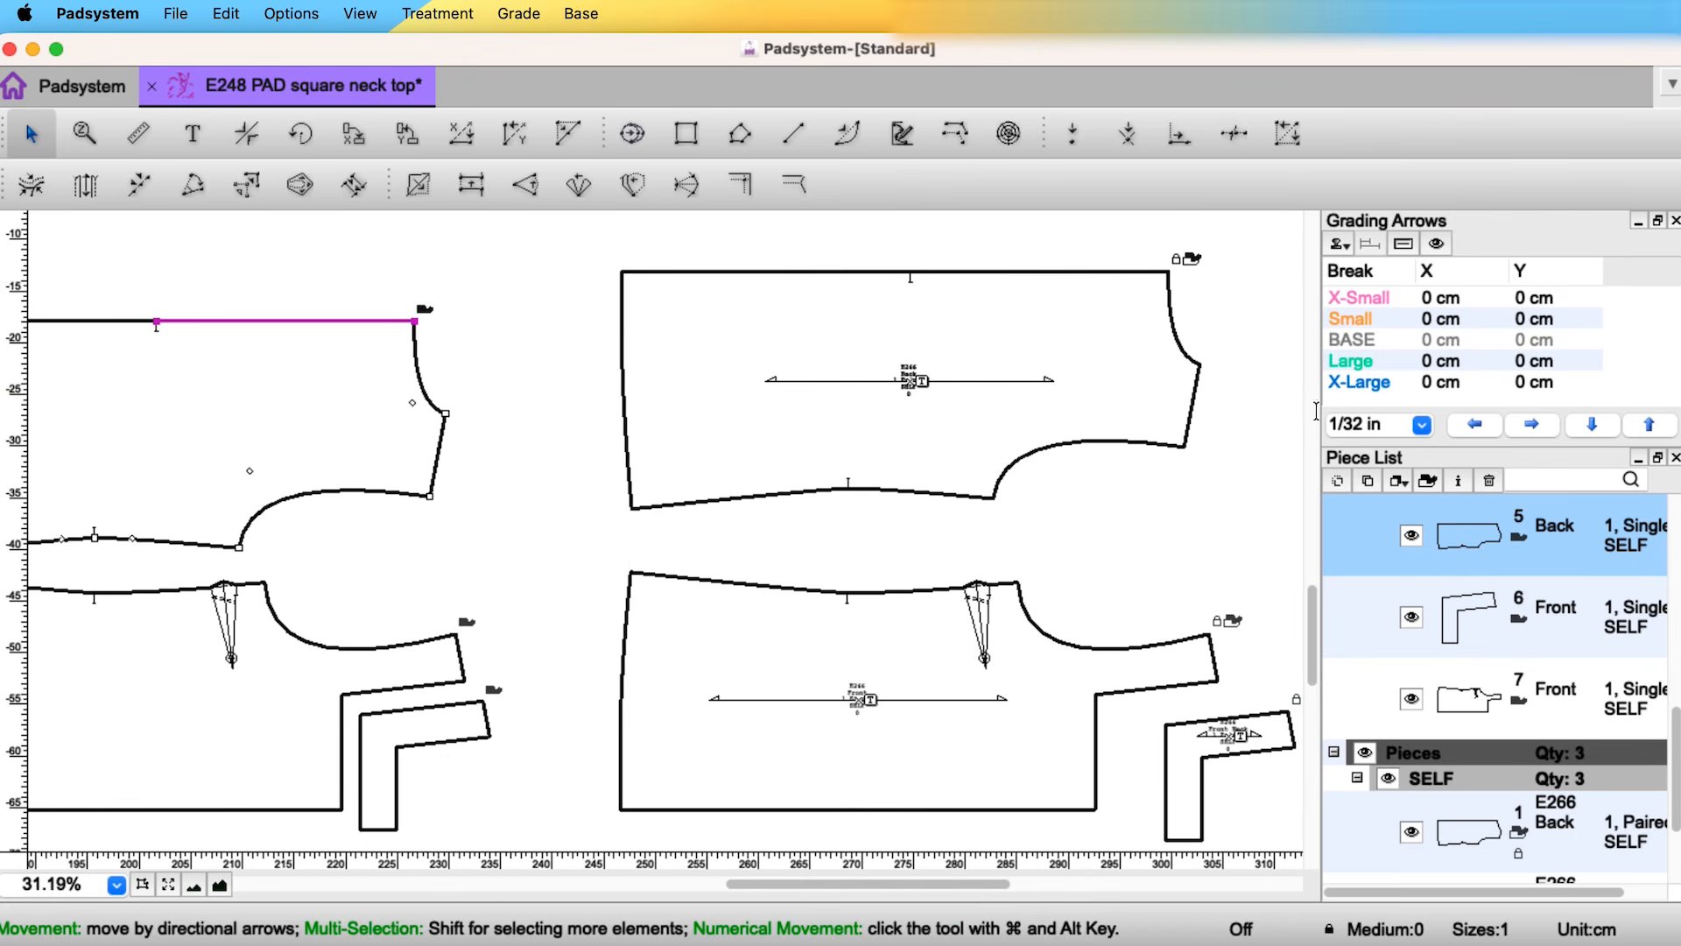
{"action": "left_click", "coordinate": [793, 182]}
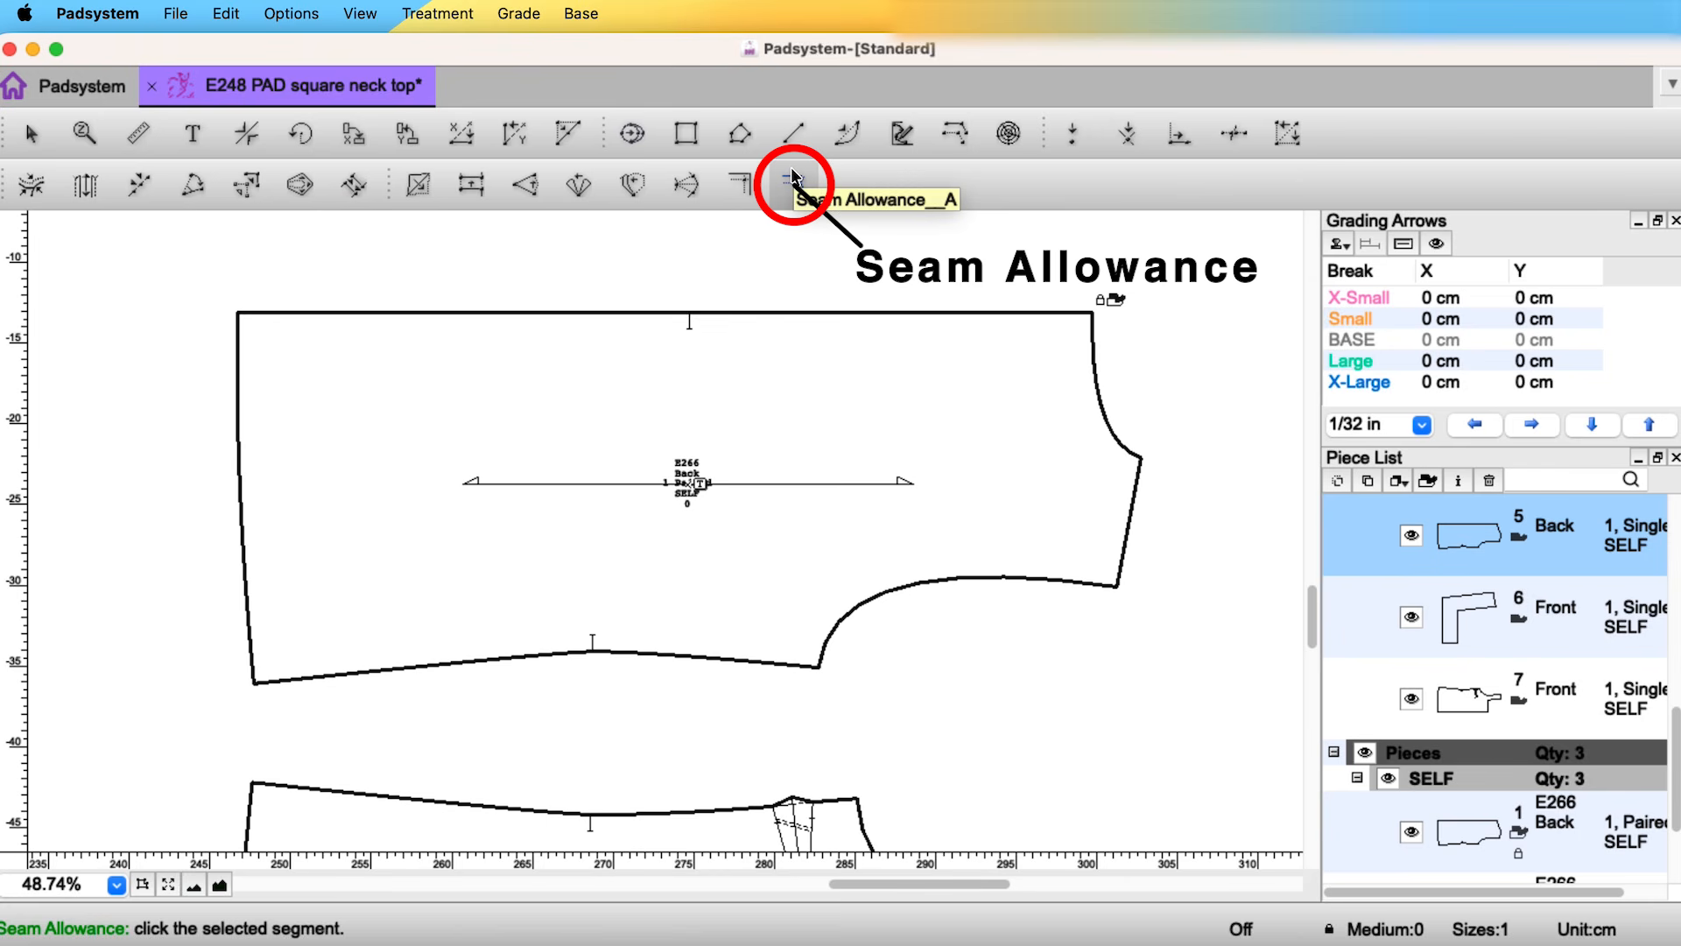
{"action": "left_click", "coordinate": [1095, 339]}
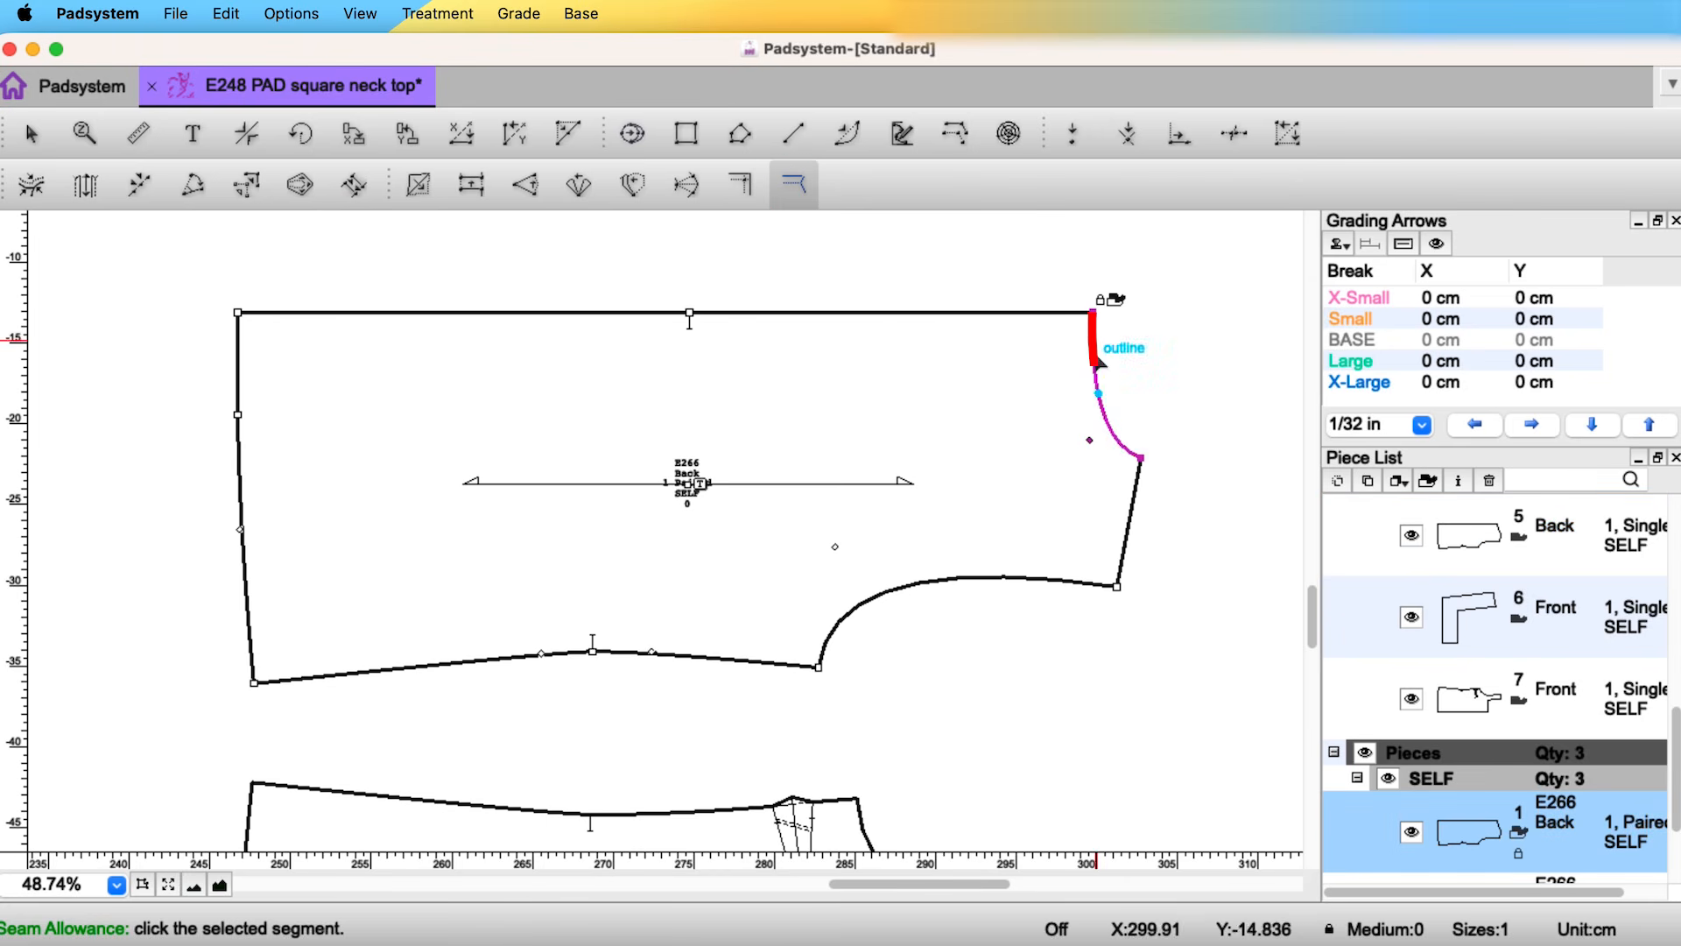
{"action": "left_click", "coordinate": [1098, 366]}
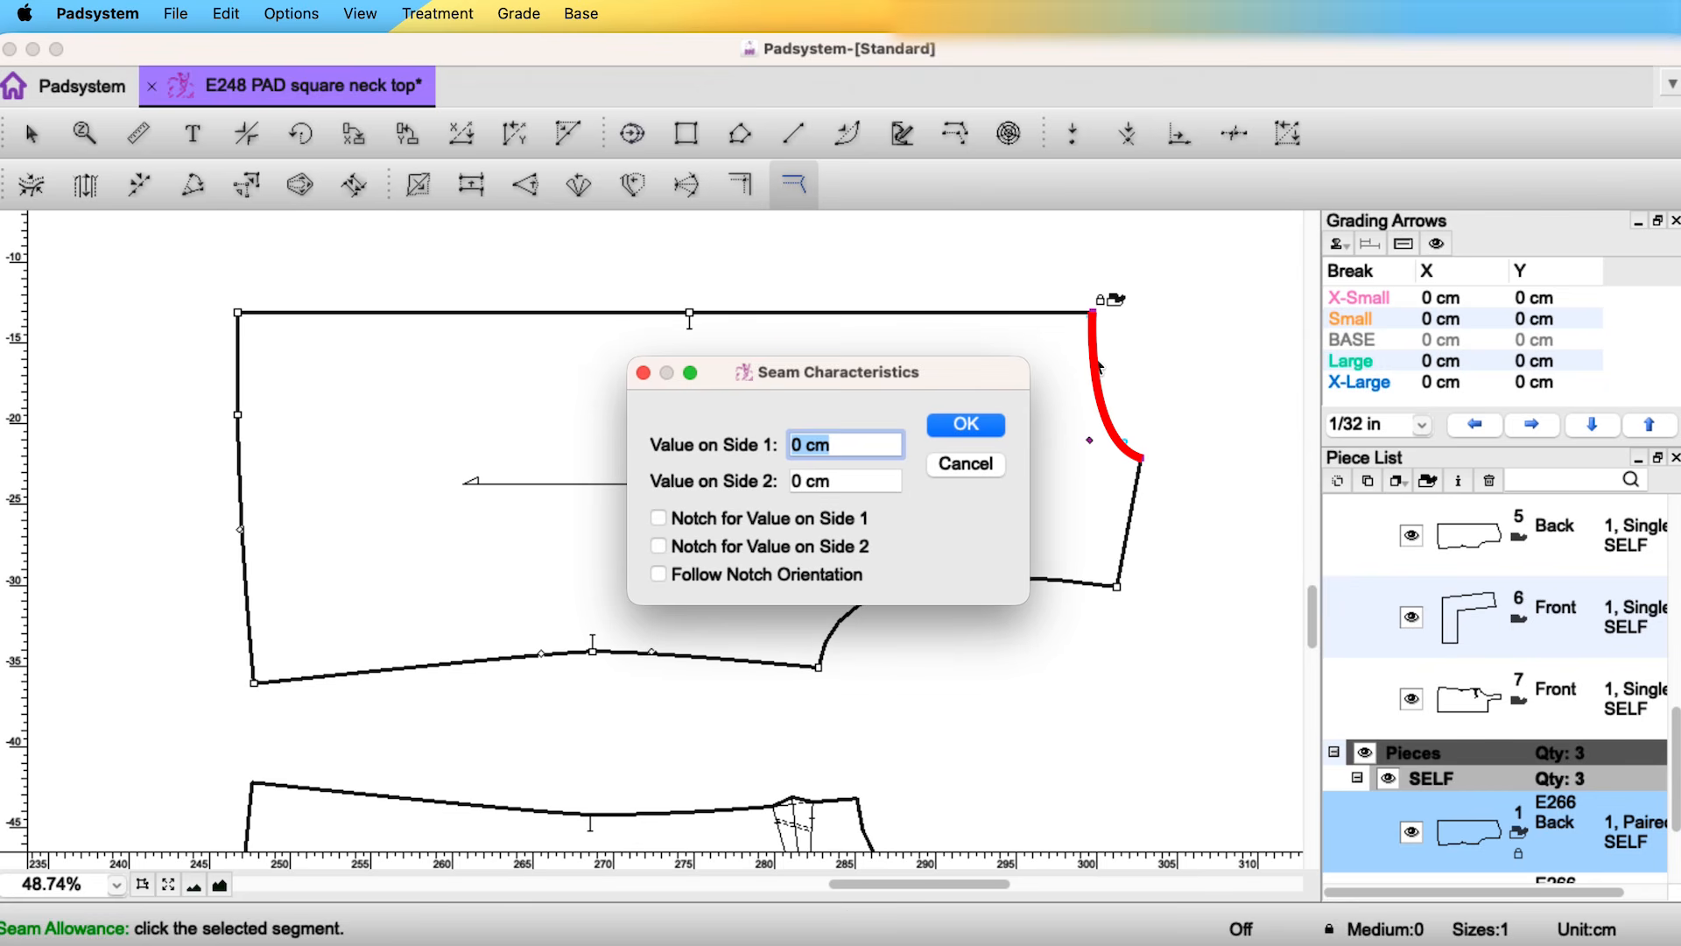
{"action": "type", "text": "0.7"}
{"action": "key", "text": "Return"}
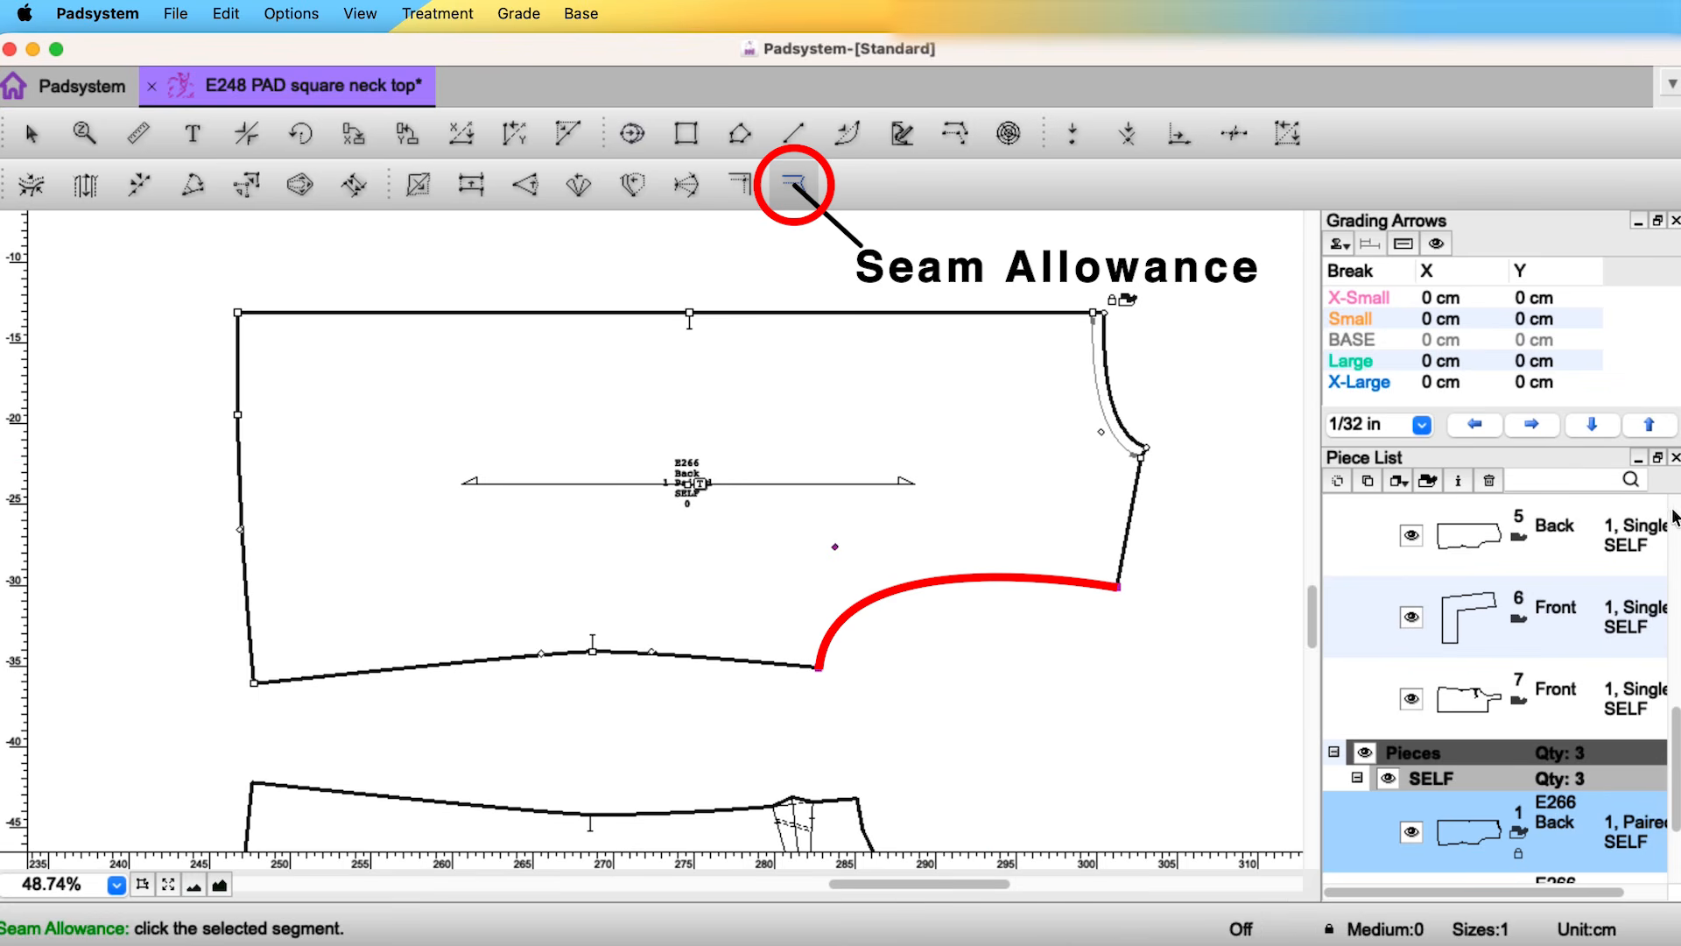
- Add a 0.7 cm seam allowance to the armhole curve of the Back clone
{"action": "left_click", "coordinate": [986, 577]}
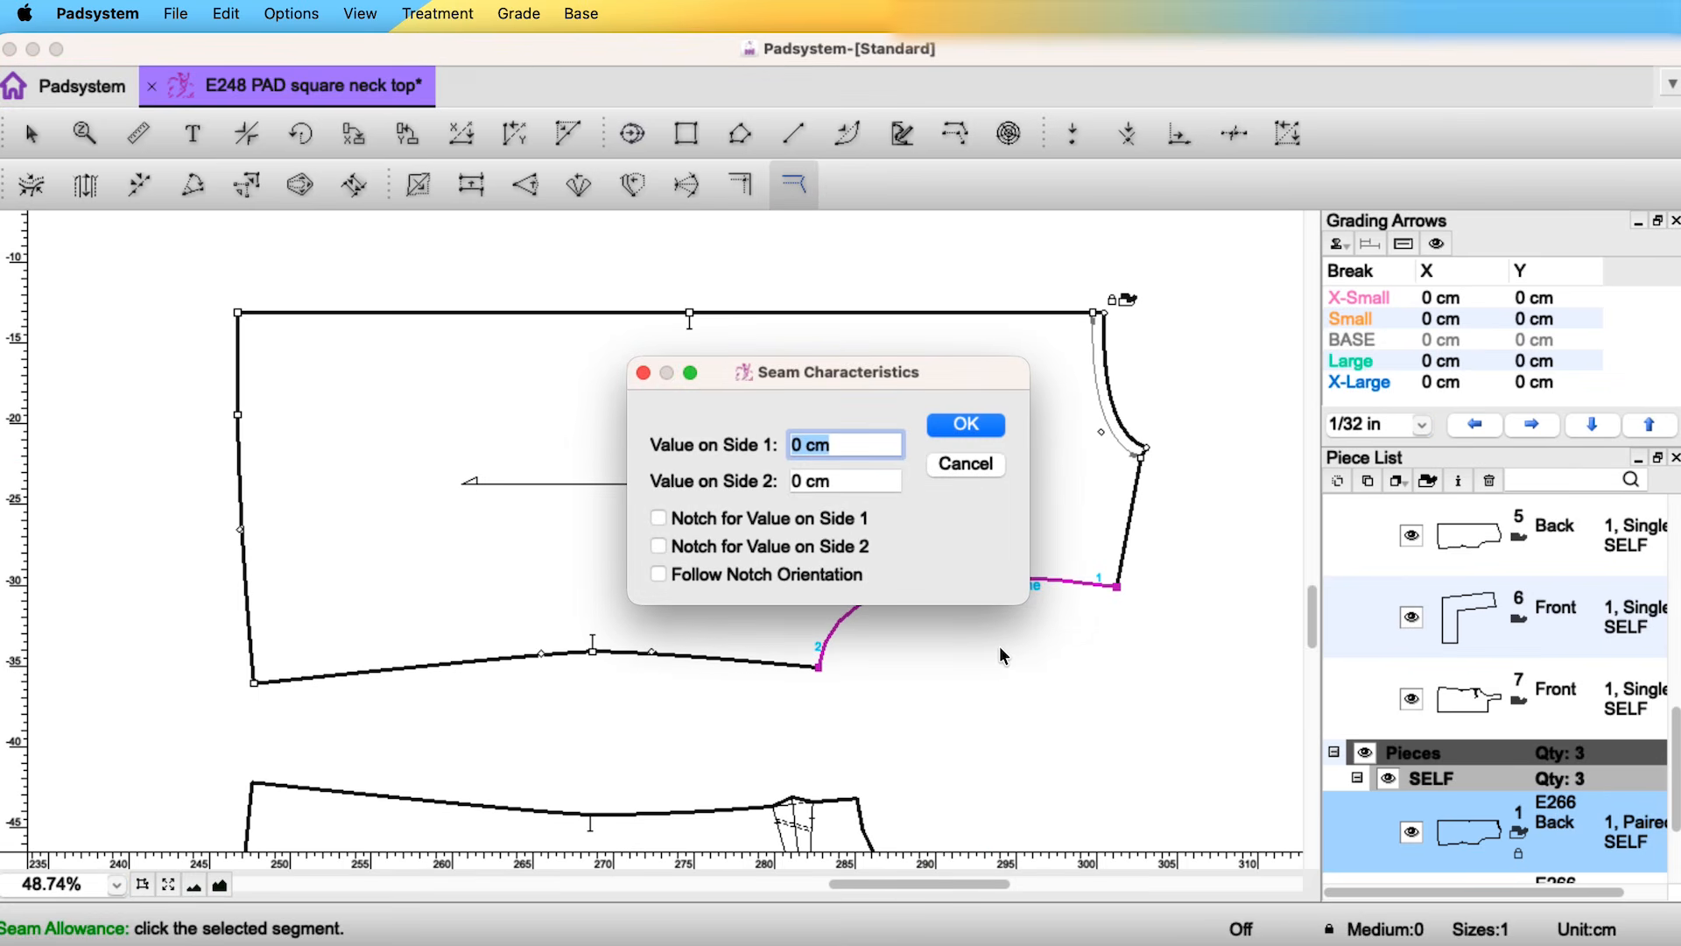
{"action": "type", "text": "0.7"}
{"action": "key", "text": "Return"}
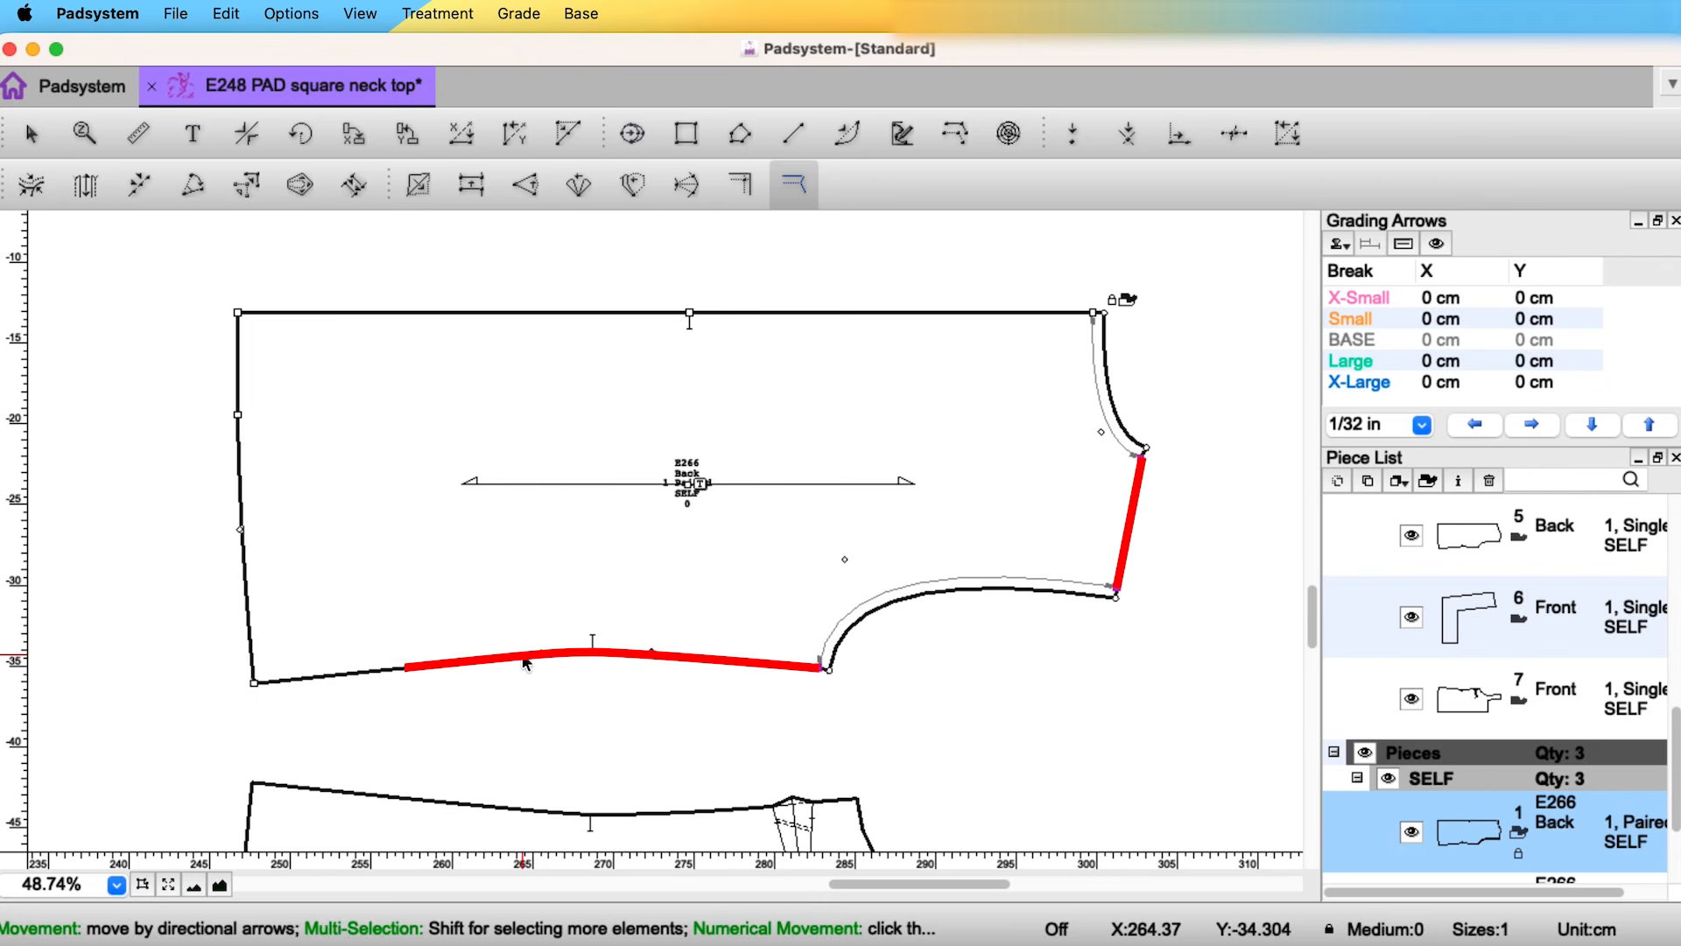
- Give the Back clone's side seam, shoulder and centre back a 1 cm seam allowance and its hem 1.7 cm
{"action": "left_click", "coordinate": [737, 313], "text": "shift"}
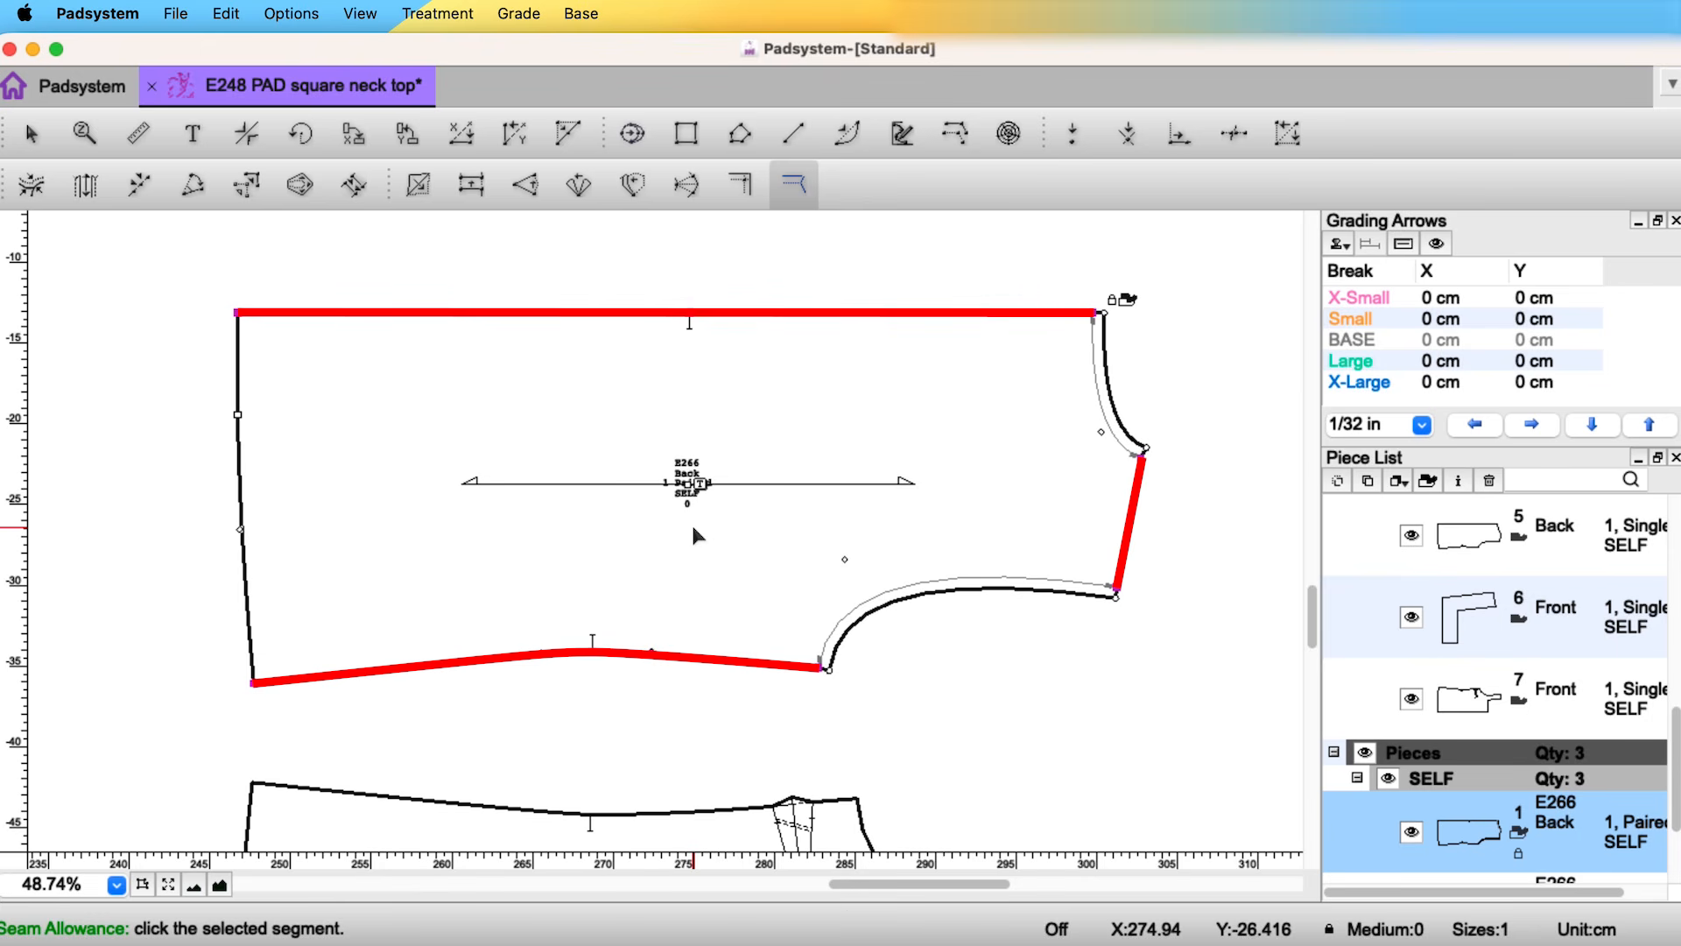
{"action": "left_click", "coordinate": [941, 315]}
{"action": "type", "text": "1"}
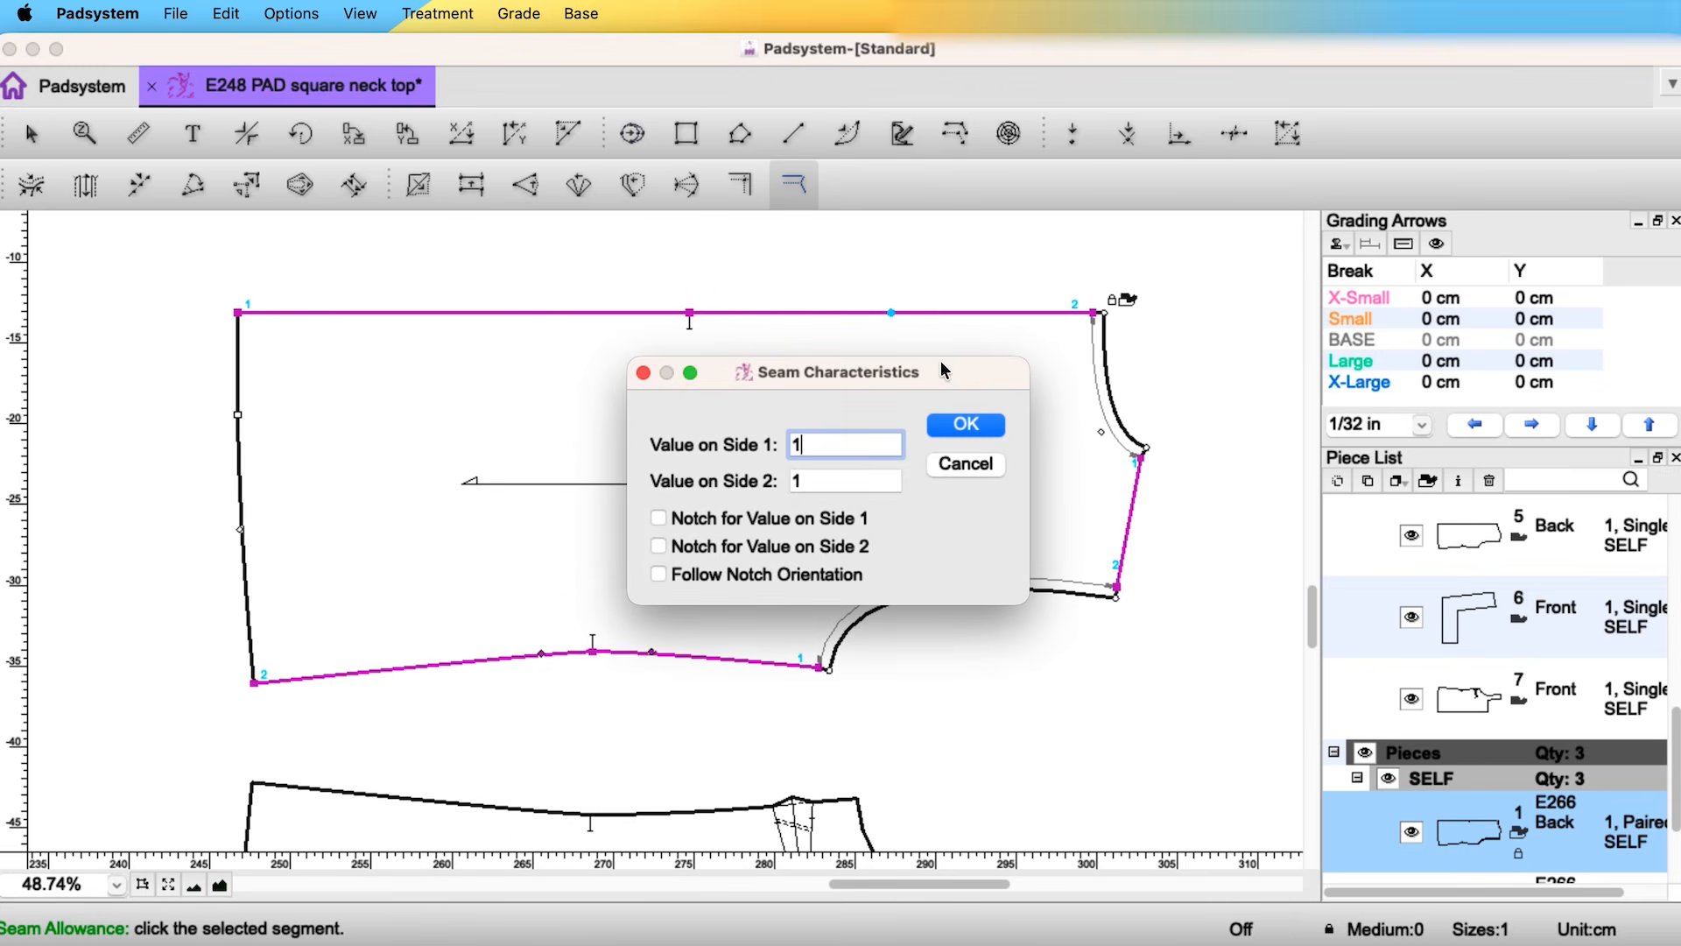
{"action": "key", "text": "Return"}
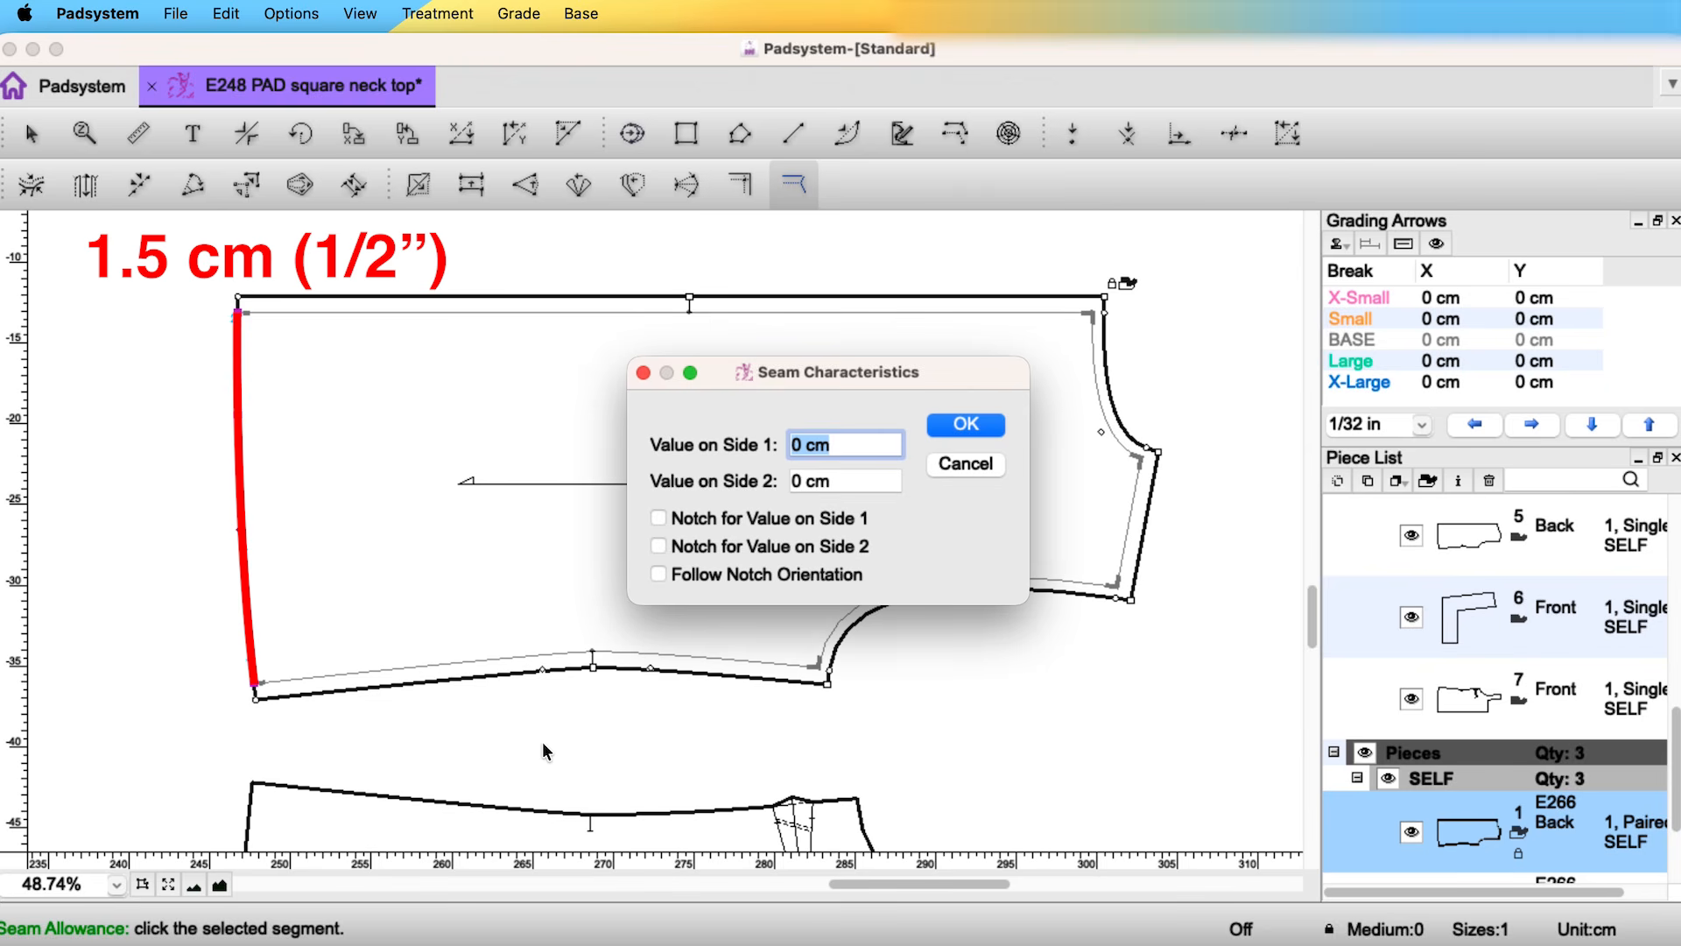
{"action": "type", "text": "1.7"}
{"action": "key", "text": "Return"}
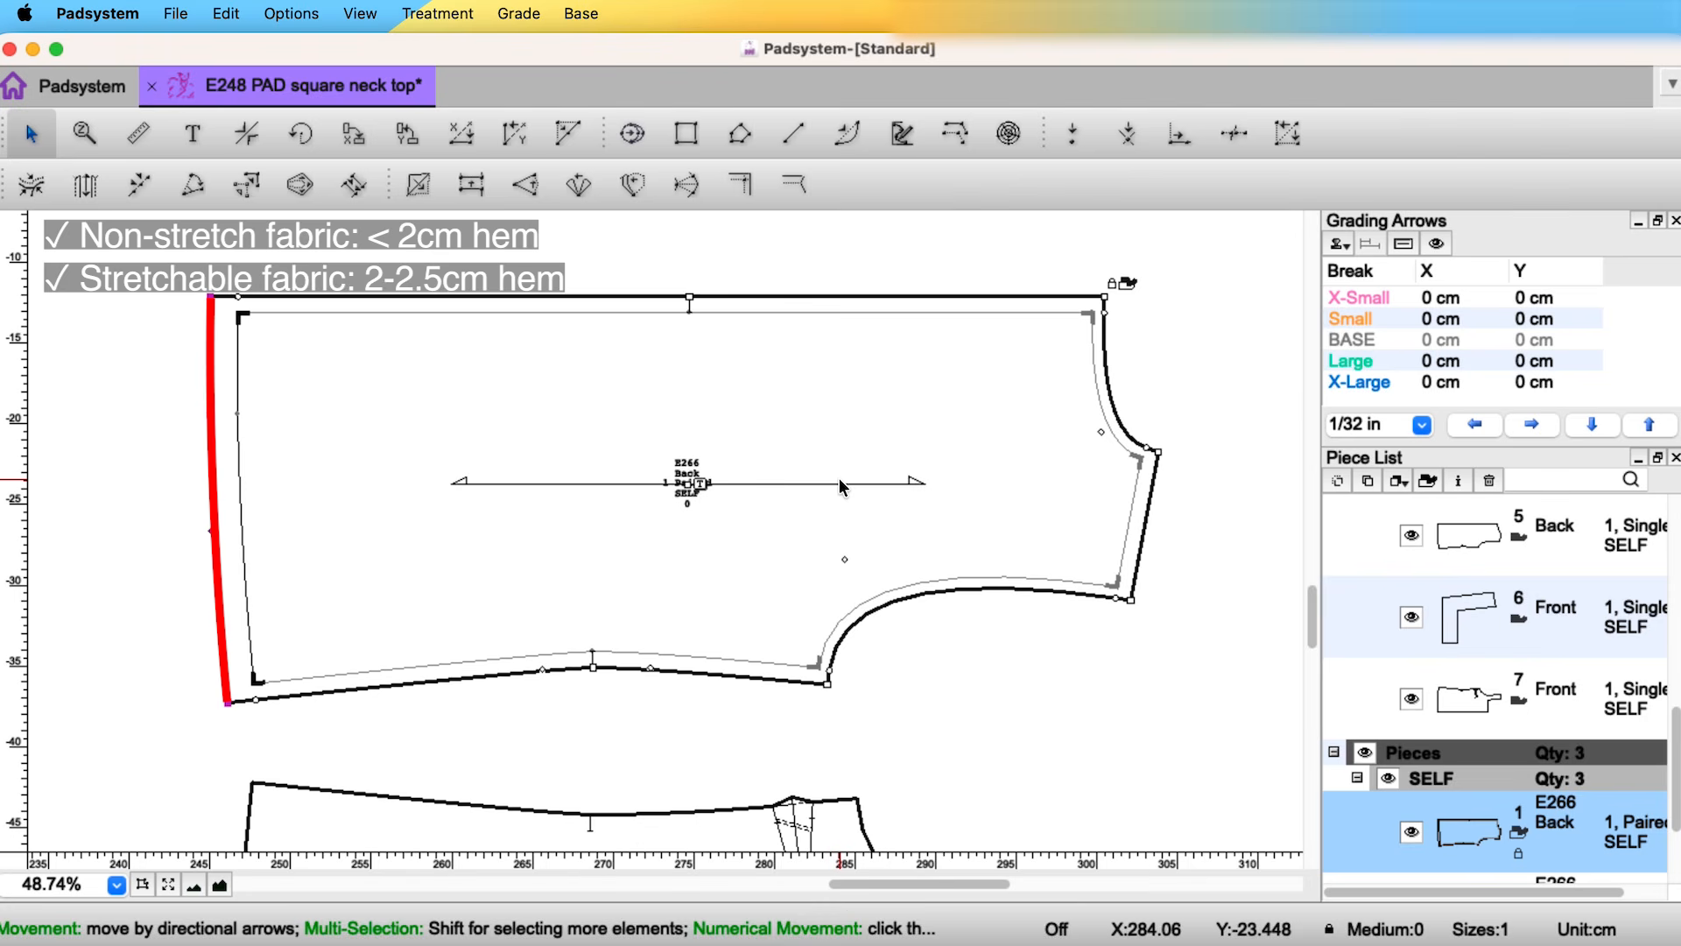
- Enable Notch for Value on Side 1 and Side 2 in the item info of the Back clone's hem seam
{"action": "left_click", "coordinate": [248, 415]}
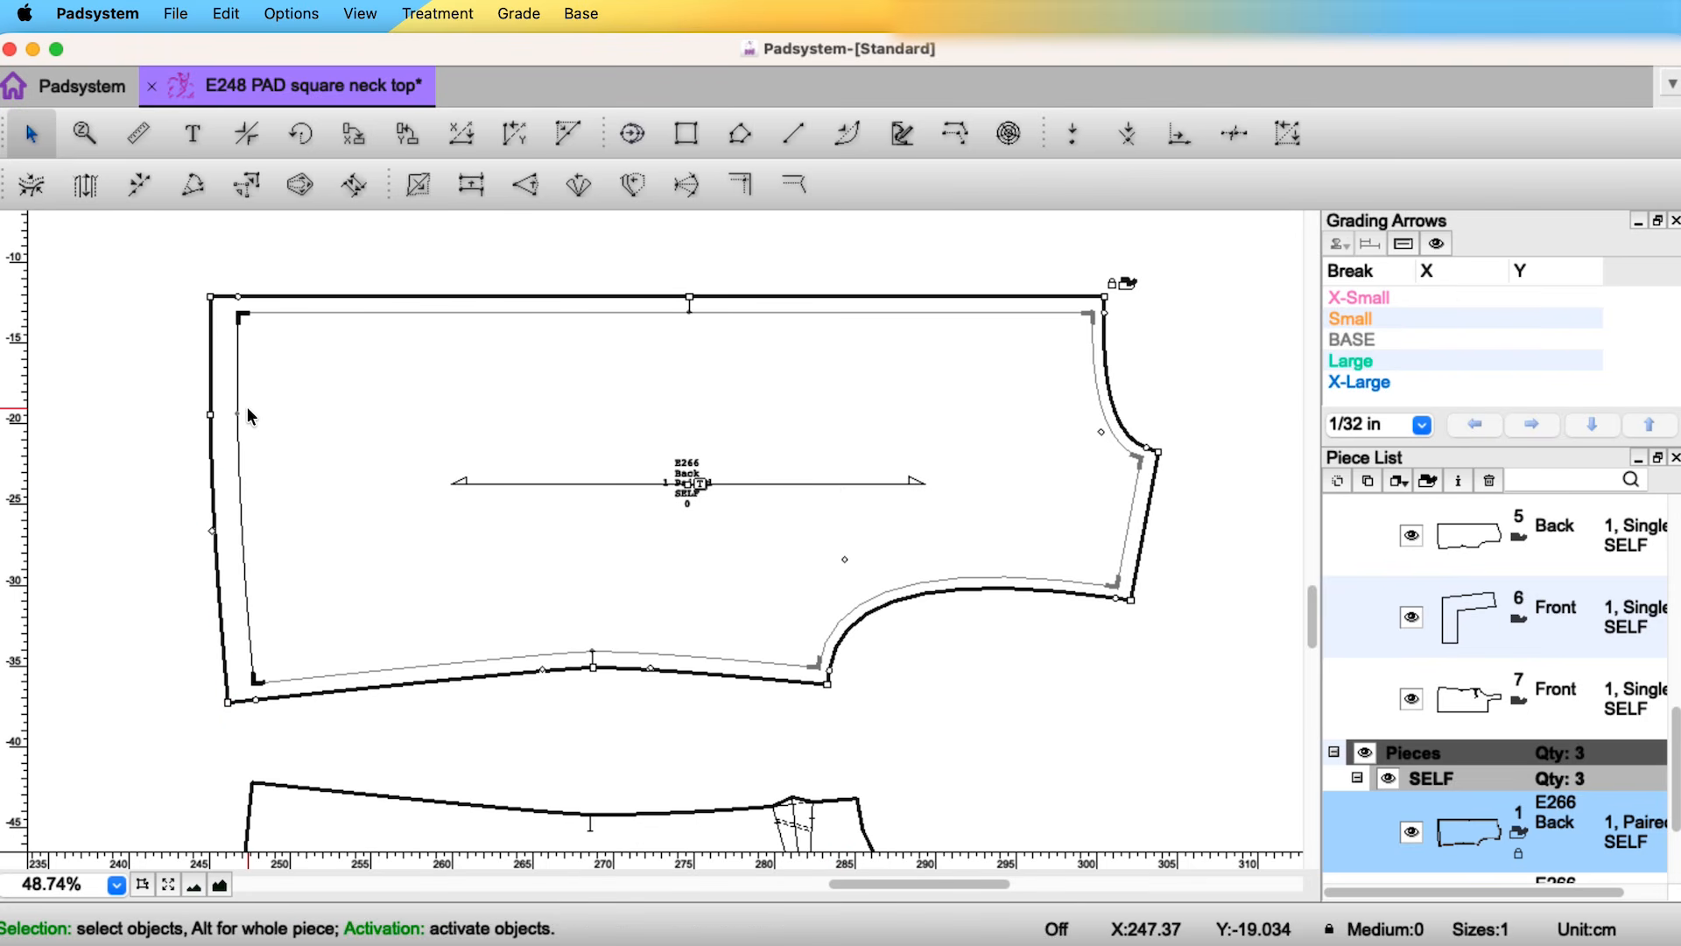
{"action": "left_click", "coordinate": [248, 415]}
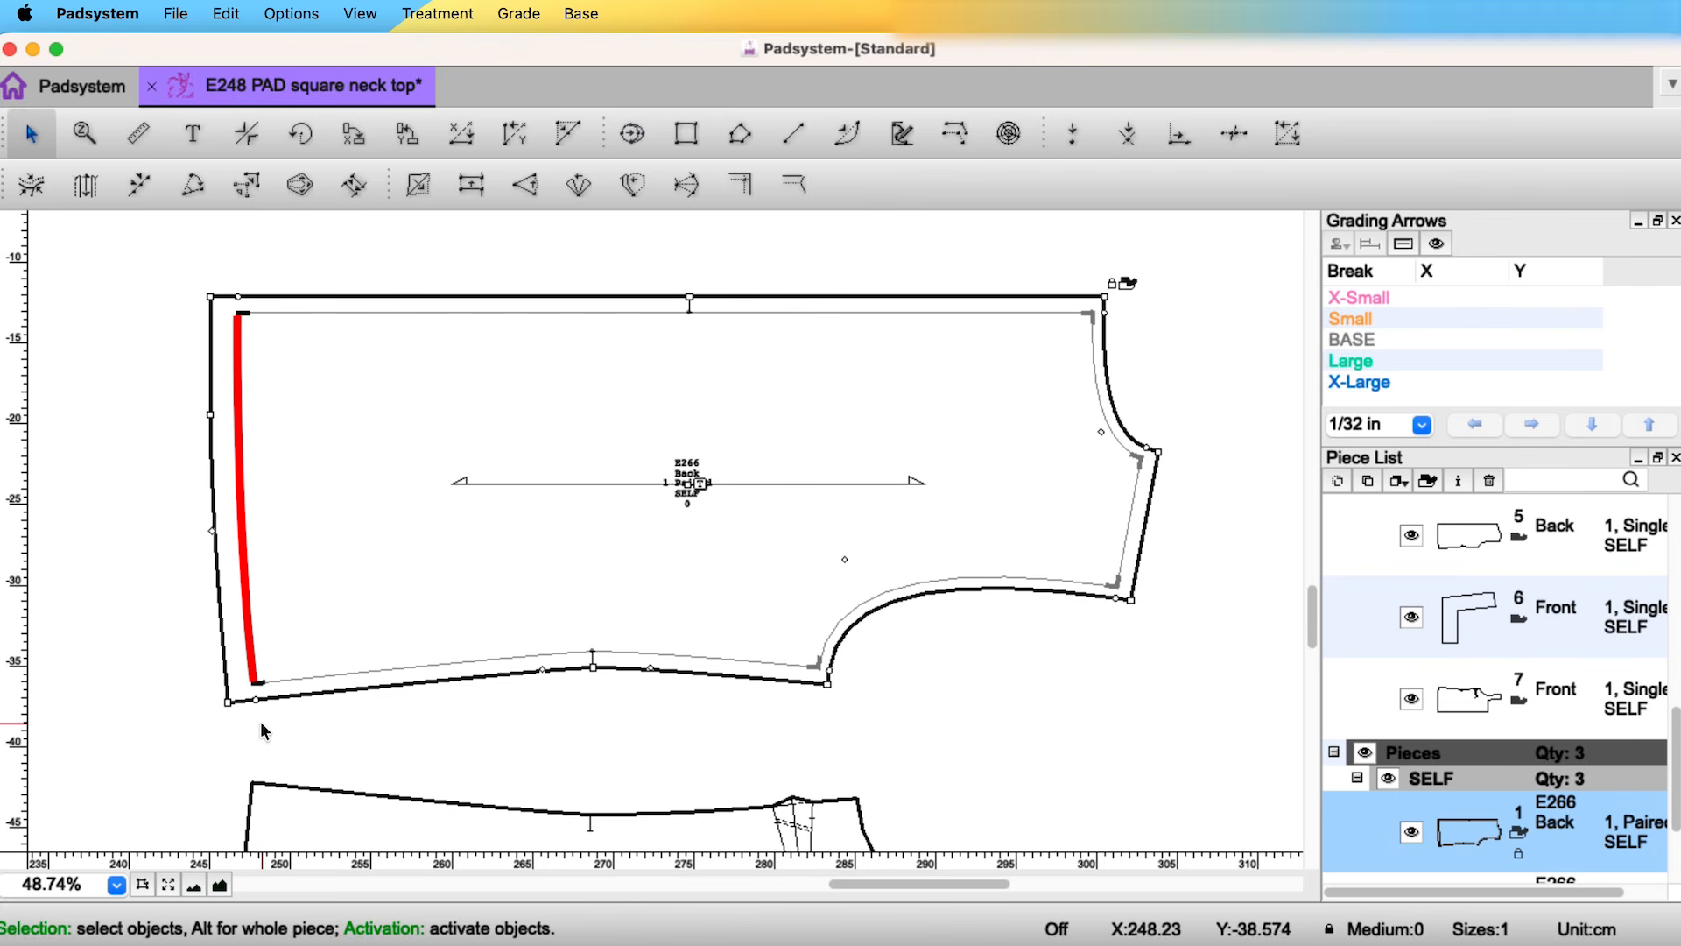
{"action": "left_click", "coordinate": [437, 13]}
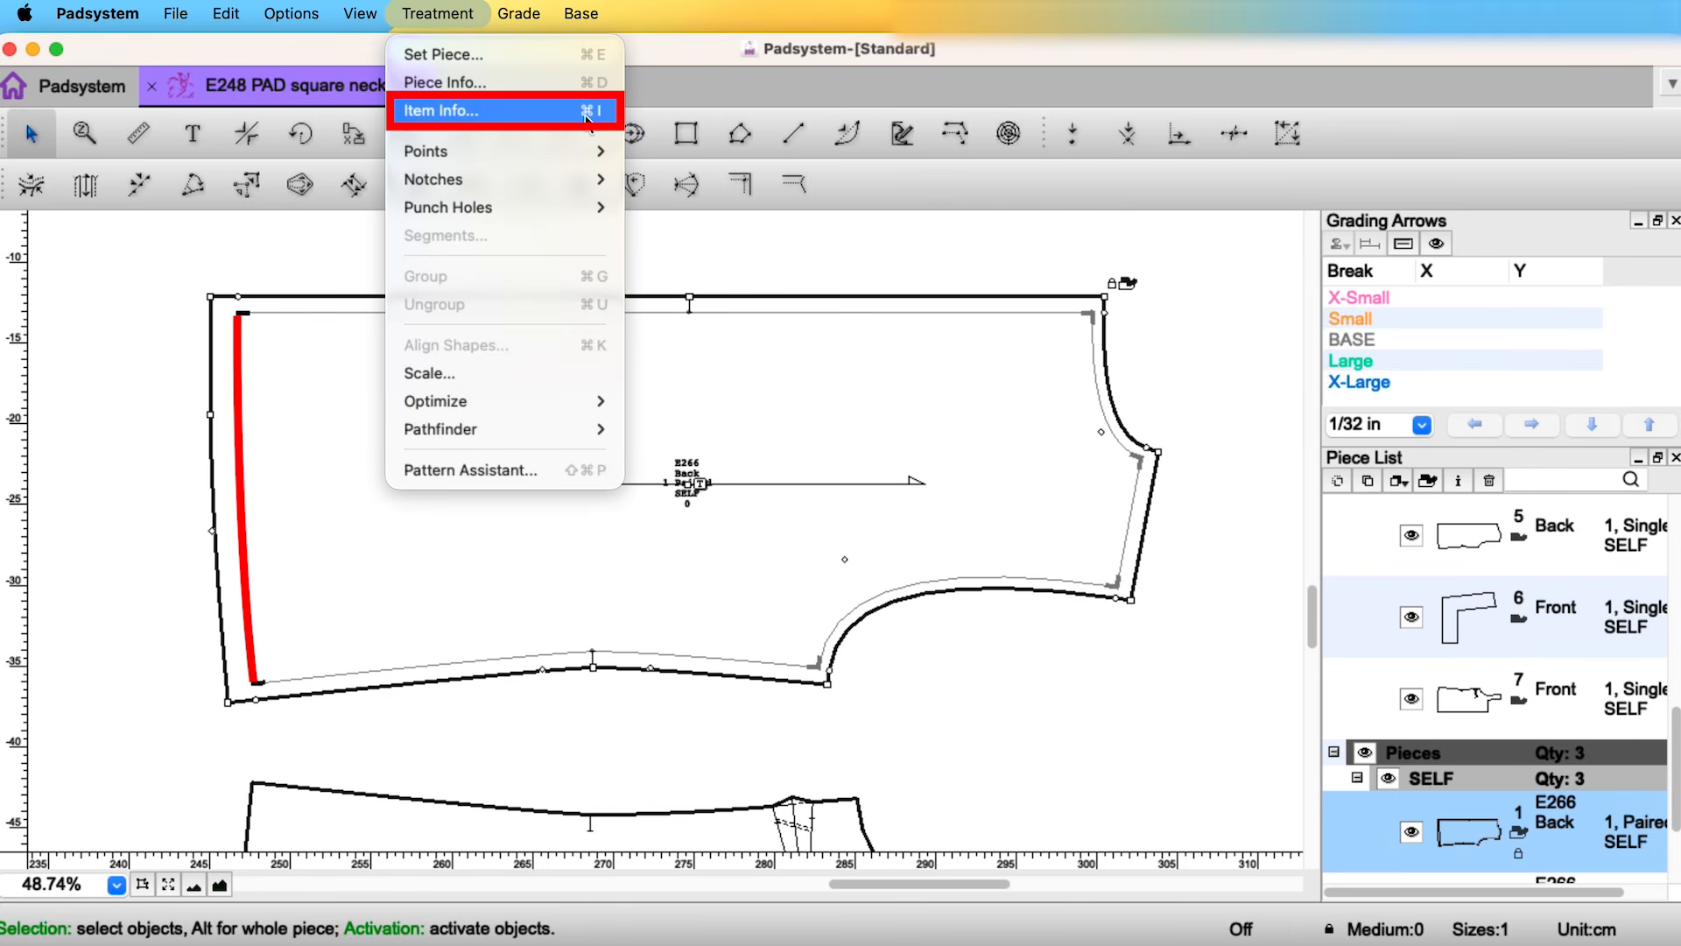
{"action": "left_click", "coordinate": [536, 112]}
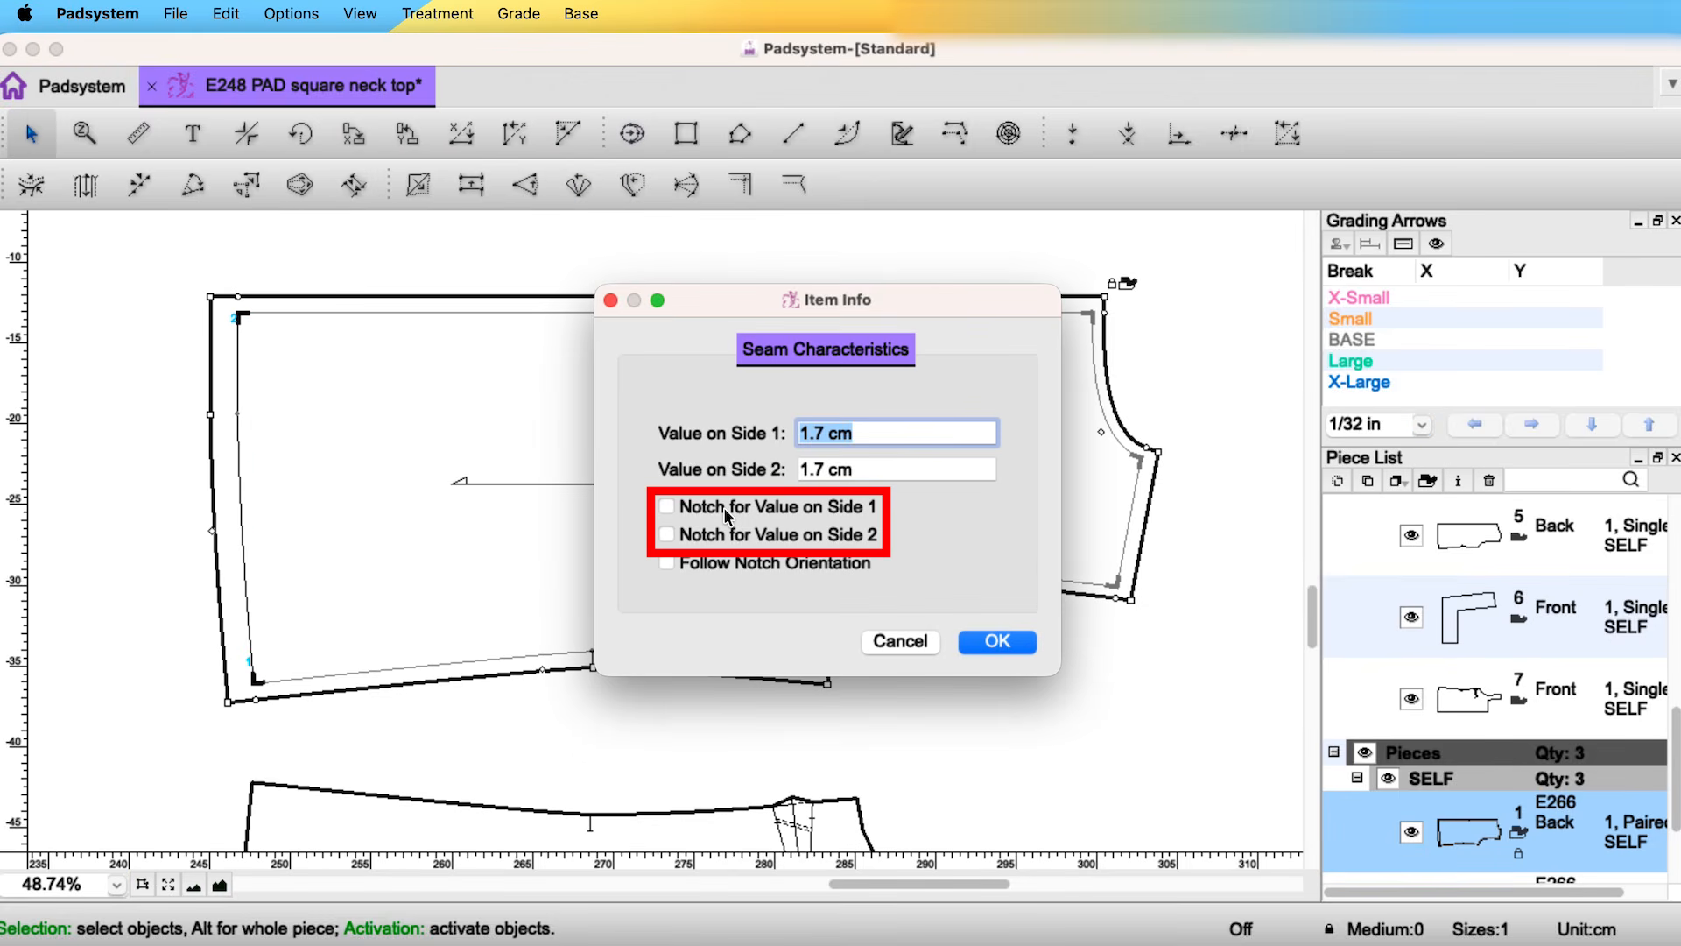
{"action": "left_click", "coordinate": [724, 507]}
{"action": "left_click", "coordinate": [720, 534]}
{"action": "left_click", "coordinate": [1023, 646]}
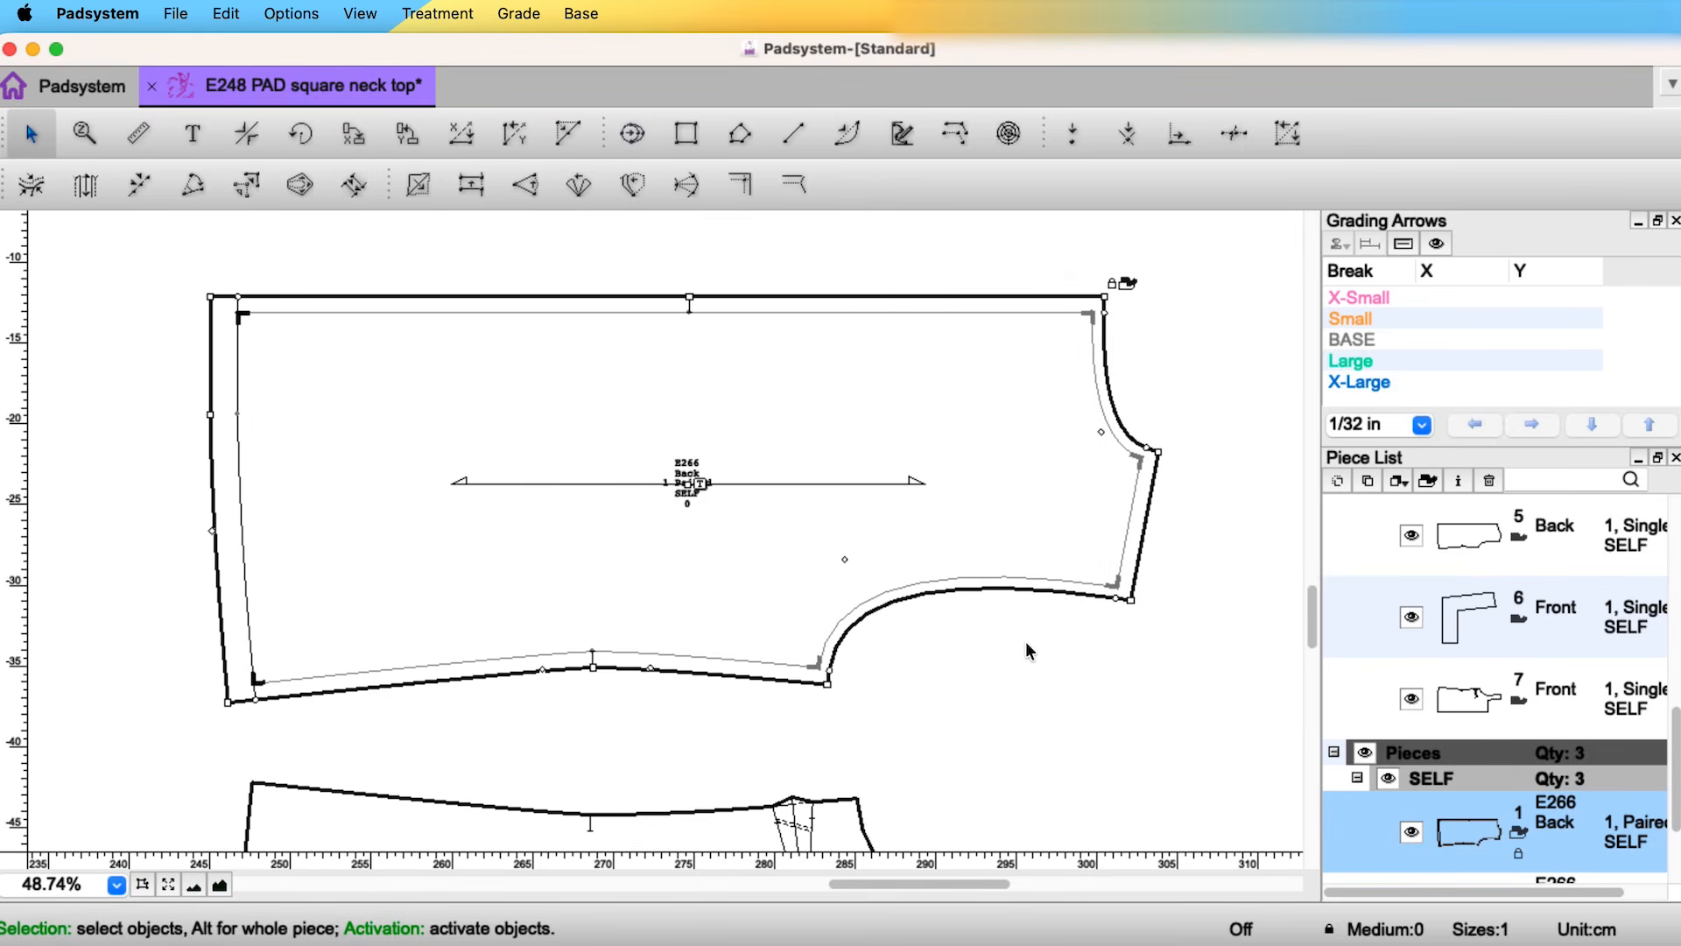
- Enable Notch for Value on Side 1 for the Back clone's side seam, at the armhole end
{"action": "left_click", "coordinate": [784, 672]}
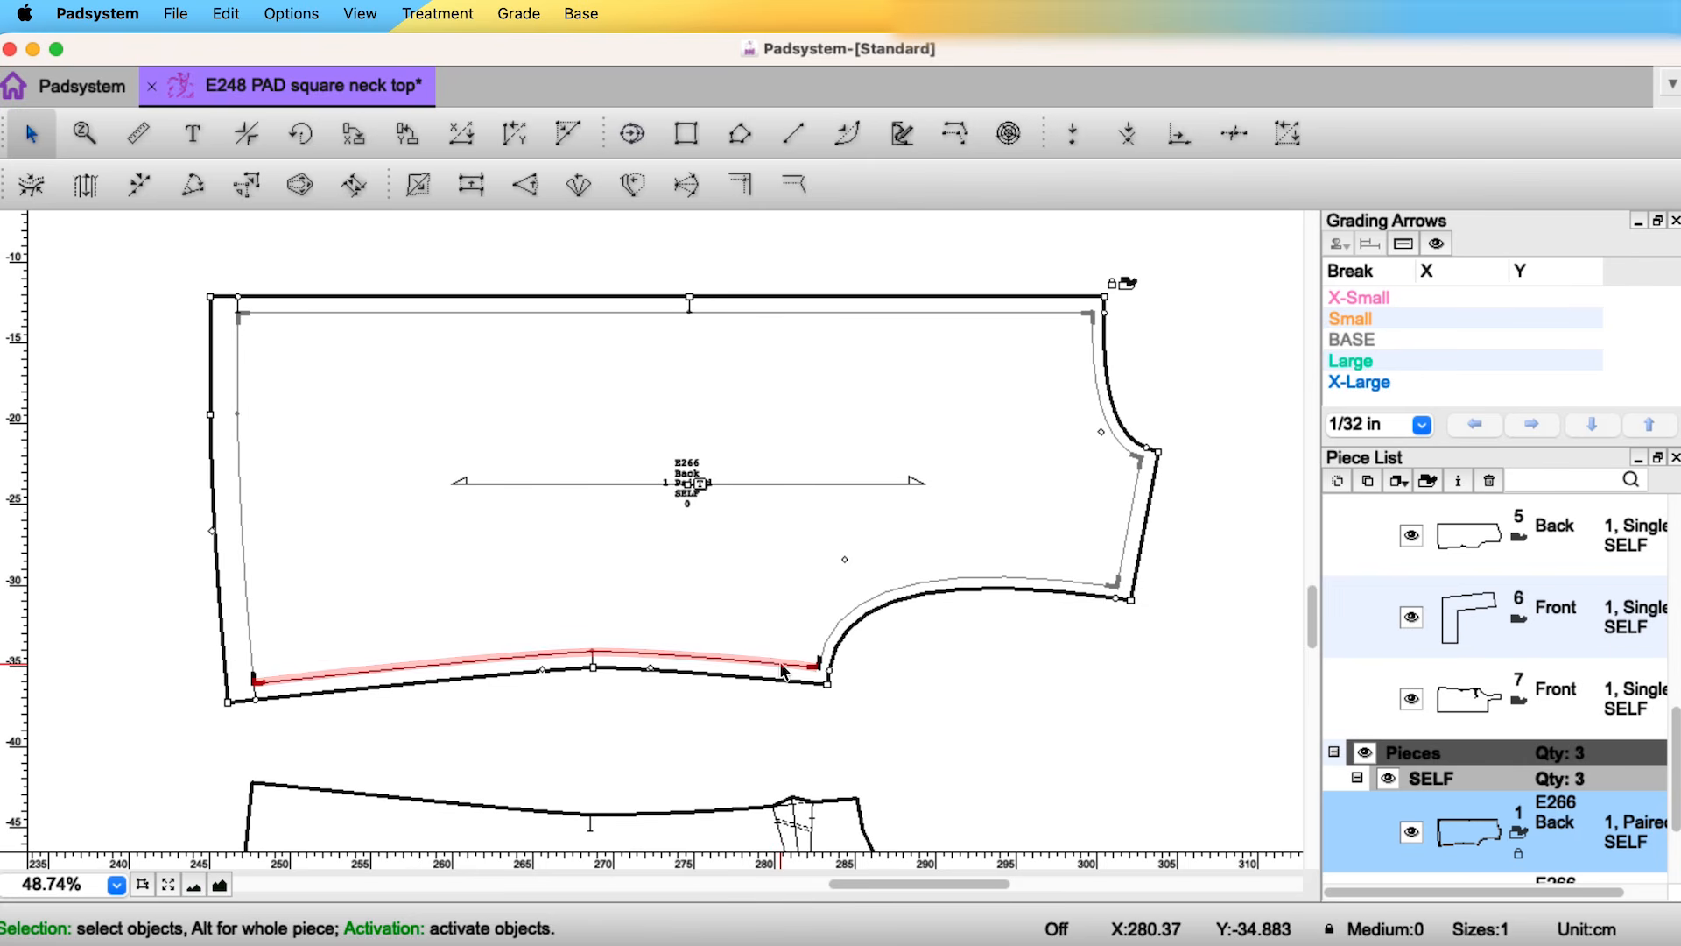
{"action": "key", "text": "ctrl+i"}
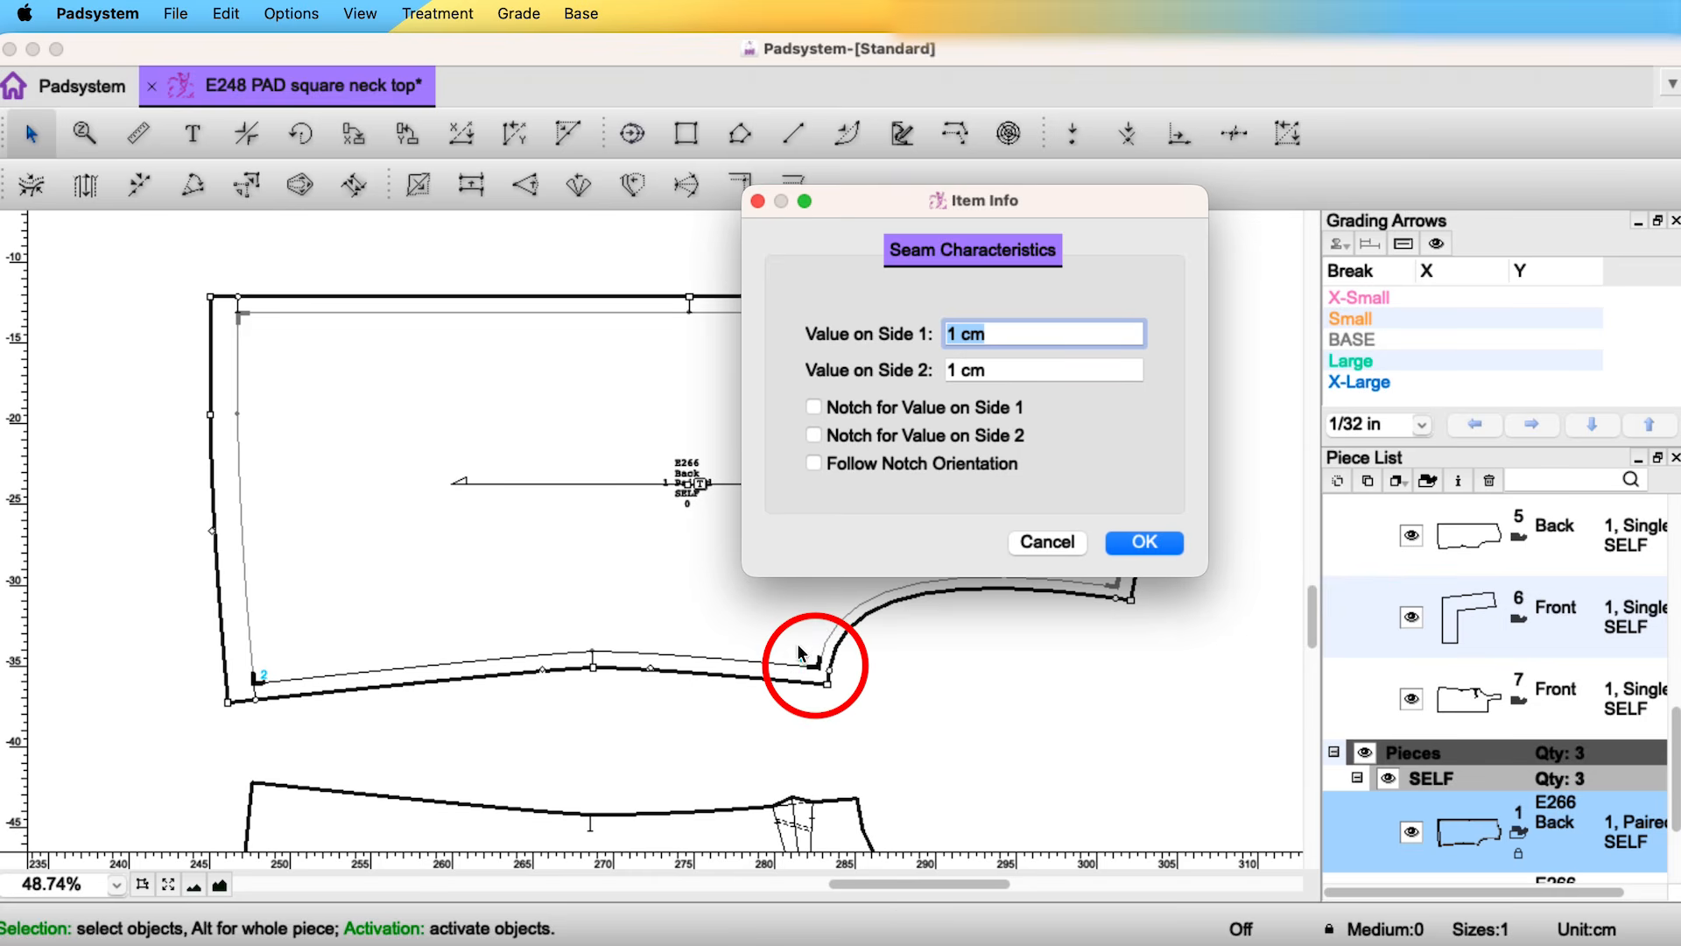
{"action": "left_click", "coordinate": [813, 407]}
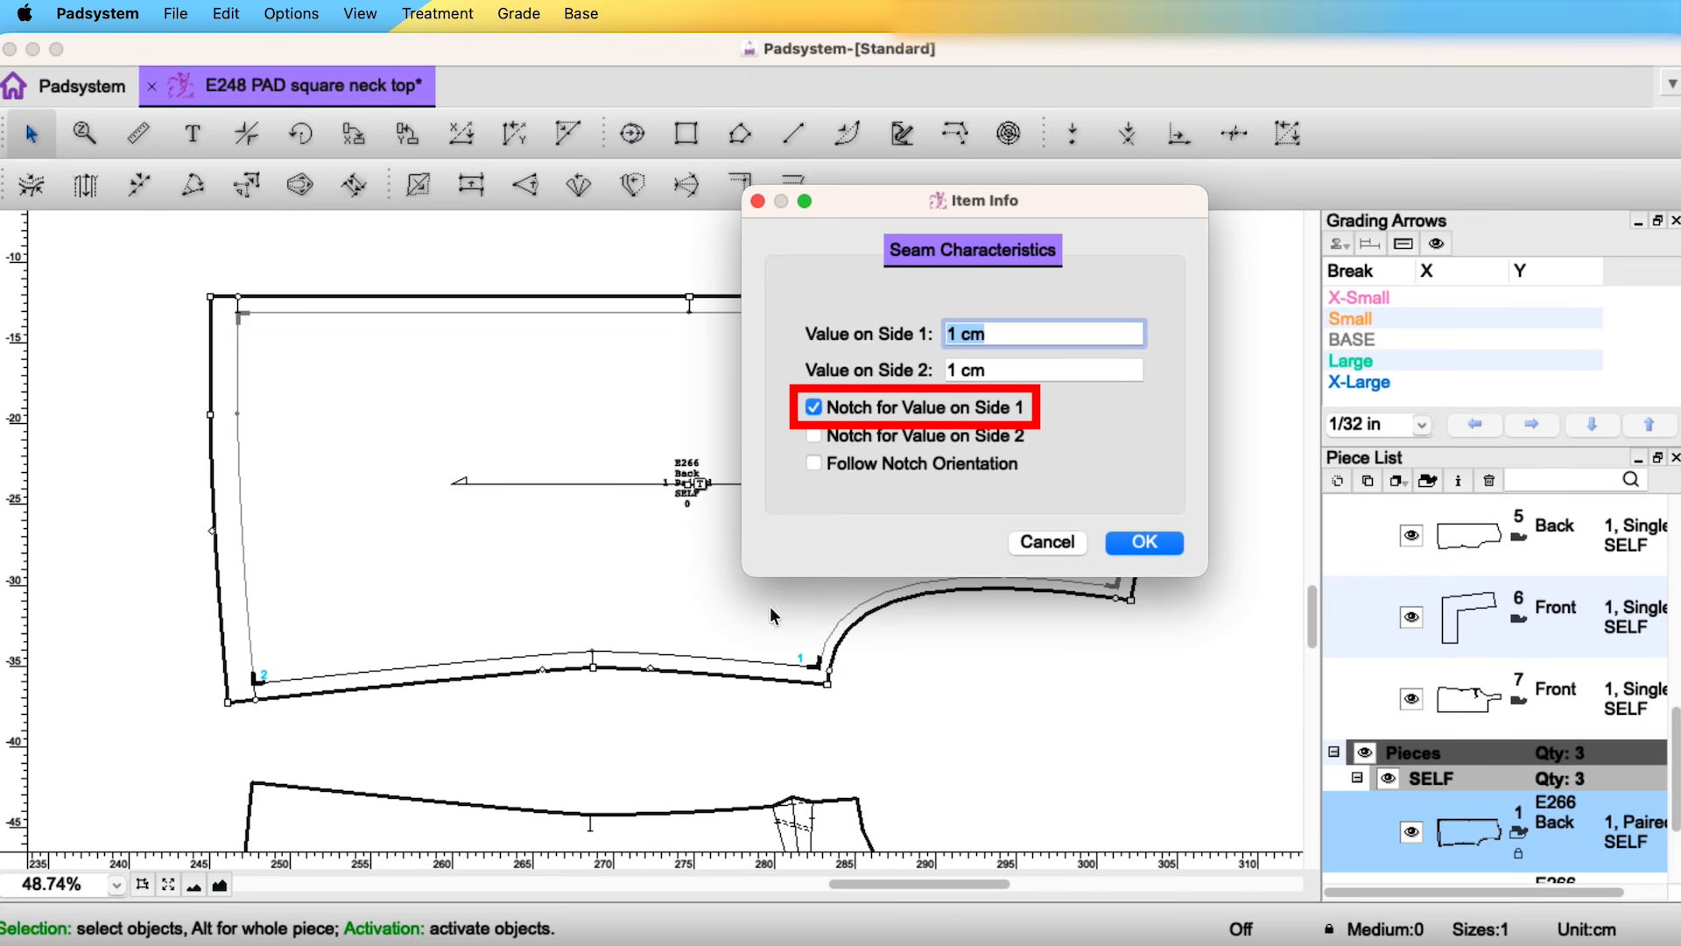
{"action": "left_click", "coordinate": [1145, 543]}
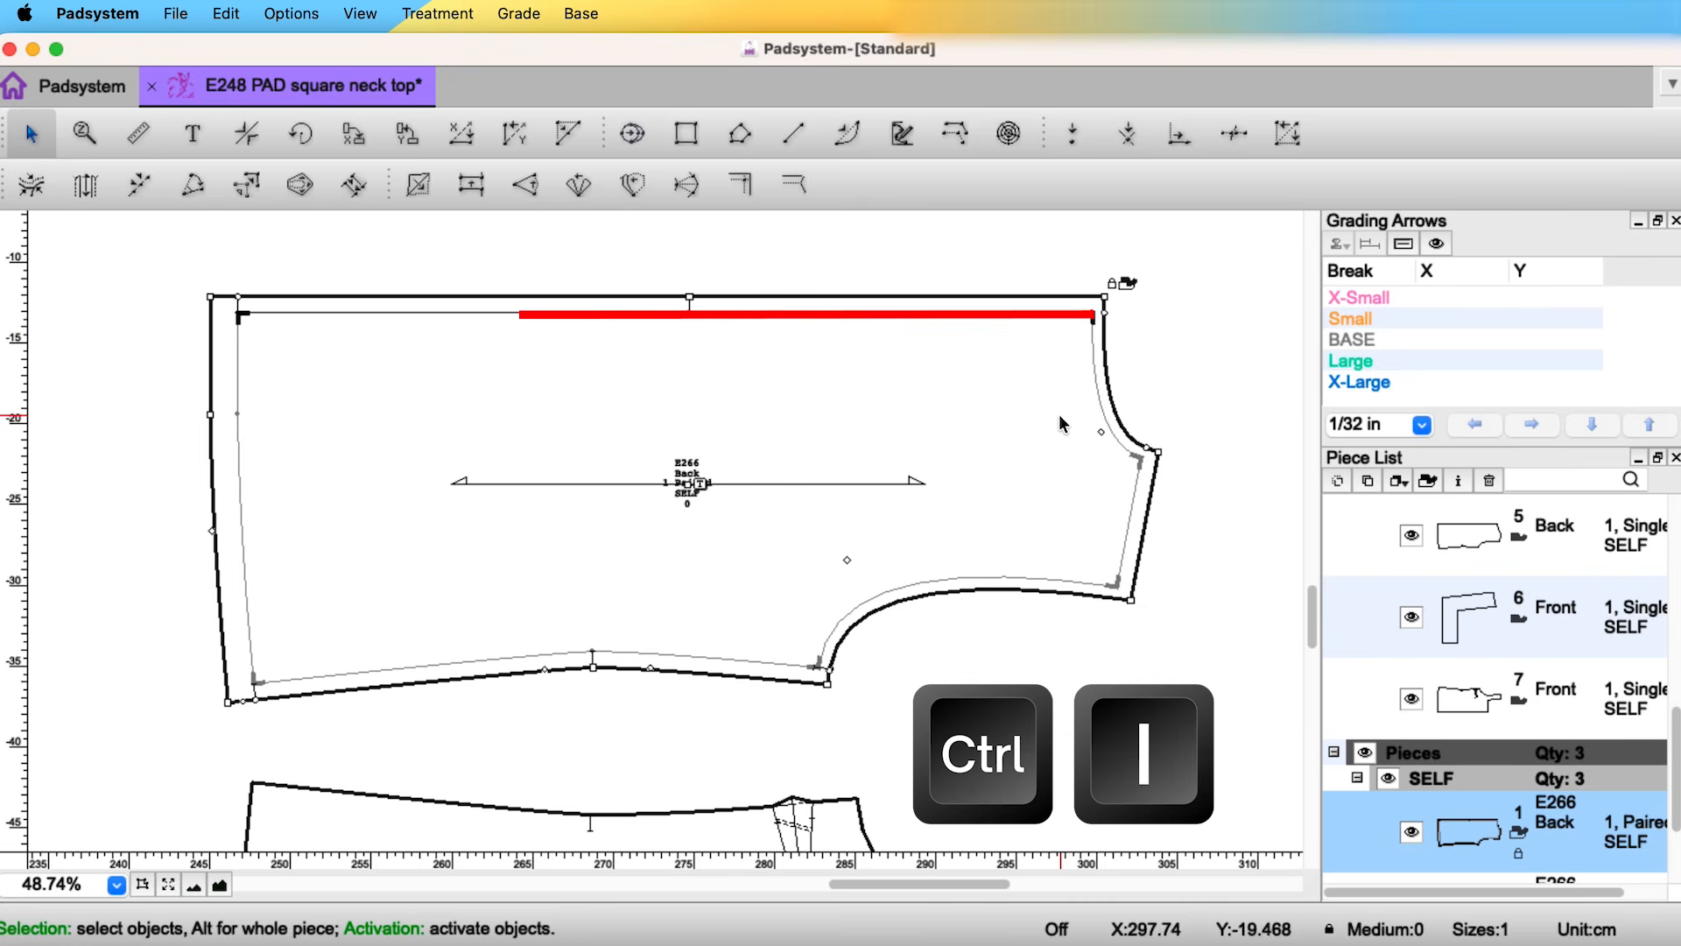
- Enable Notch for Value on Side 2 for the Back clone's centre back seam, at the neckline end
{"action": "key", "text": "ctrl+i"}
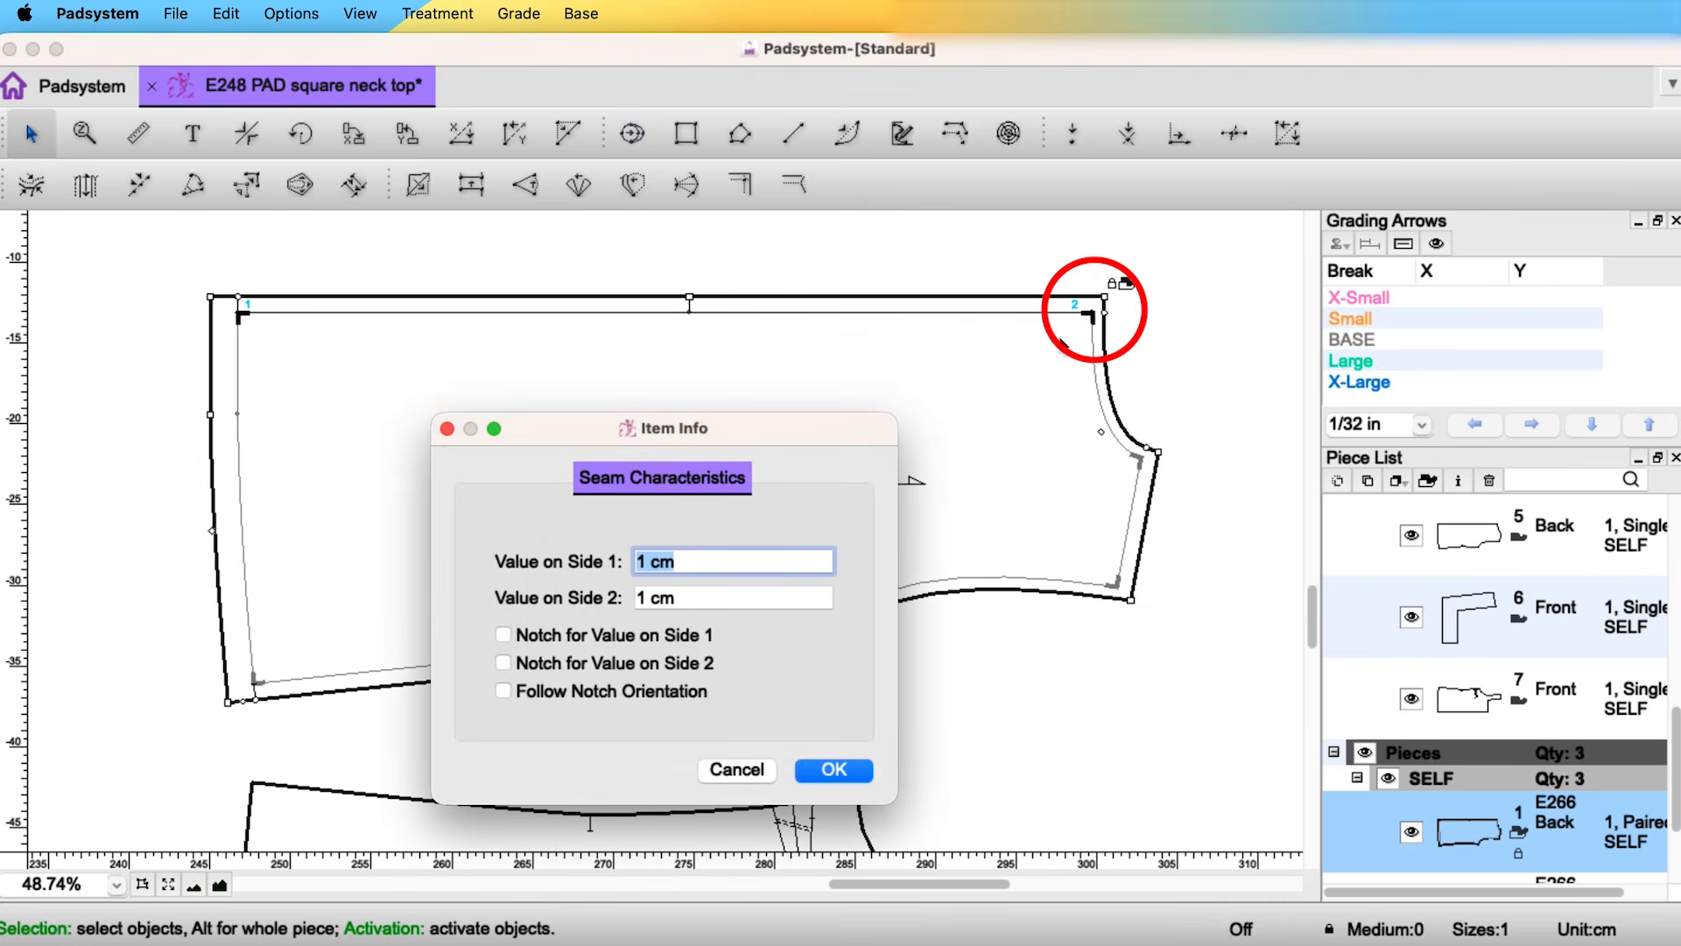
{"action": "left_click", "coordinate": [503, 663]}
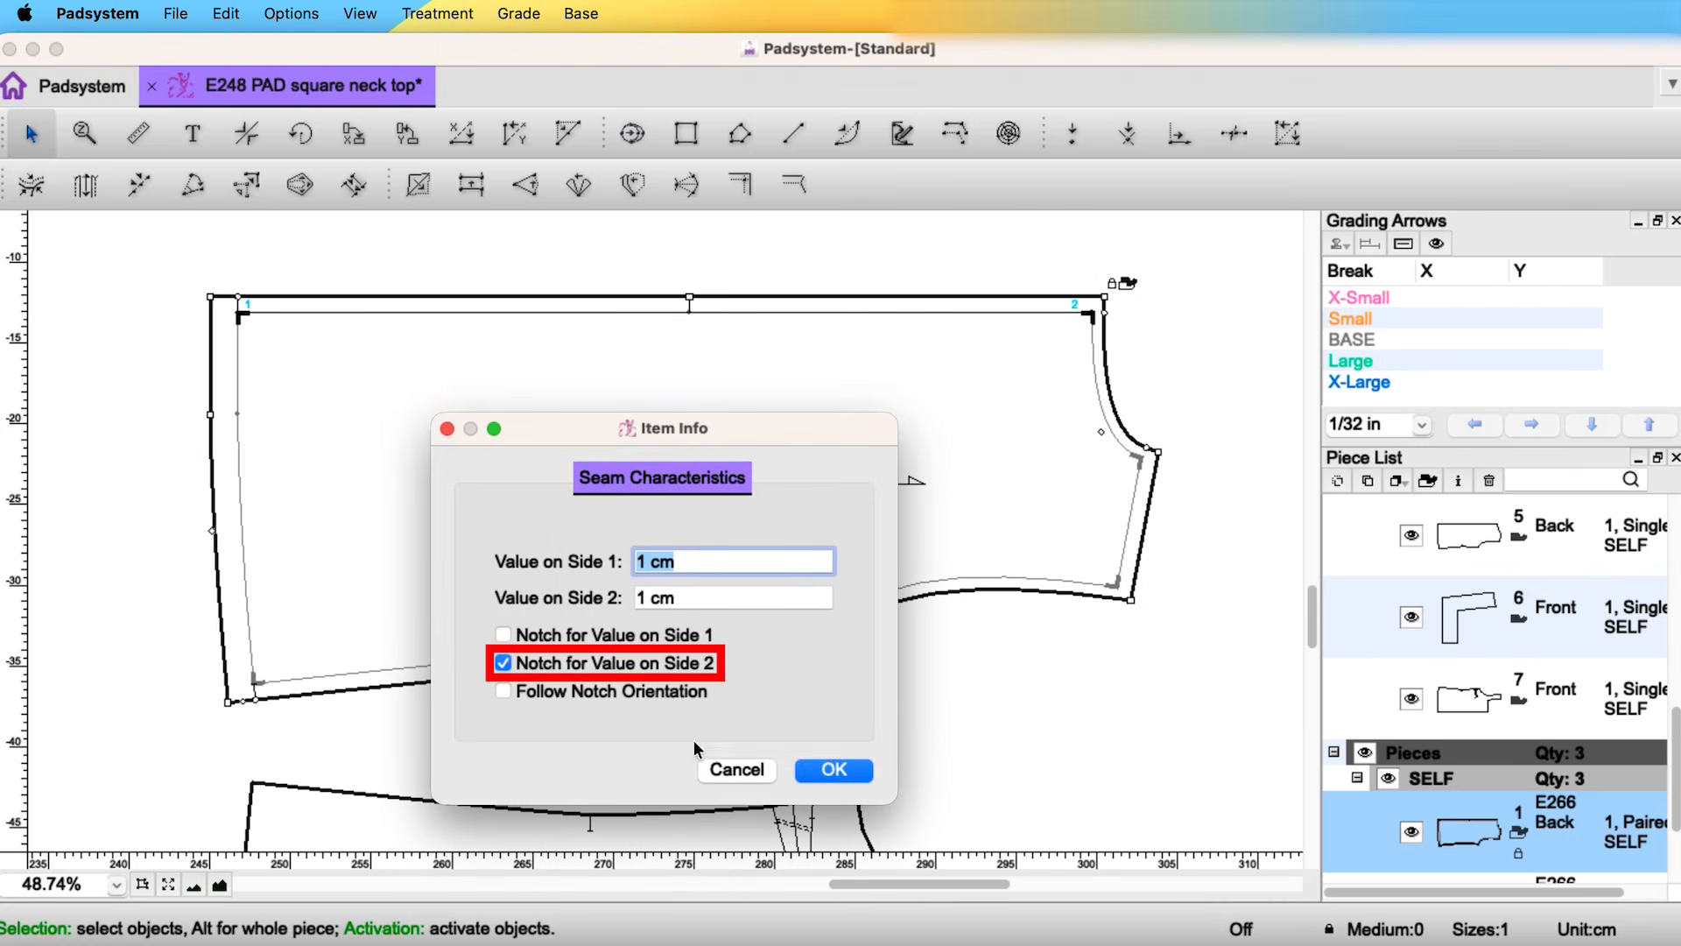
{"action": "left_click", "coordinate": [833, 769]}
- Enable Notch for Value on both Side 1 and Side 2 for the Back clone's shoulder seam
{"action": "key", "text": "ctrl+i"}
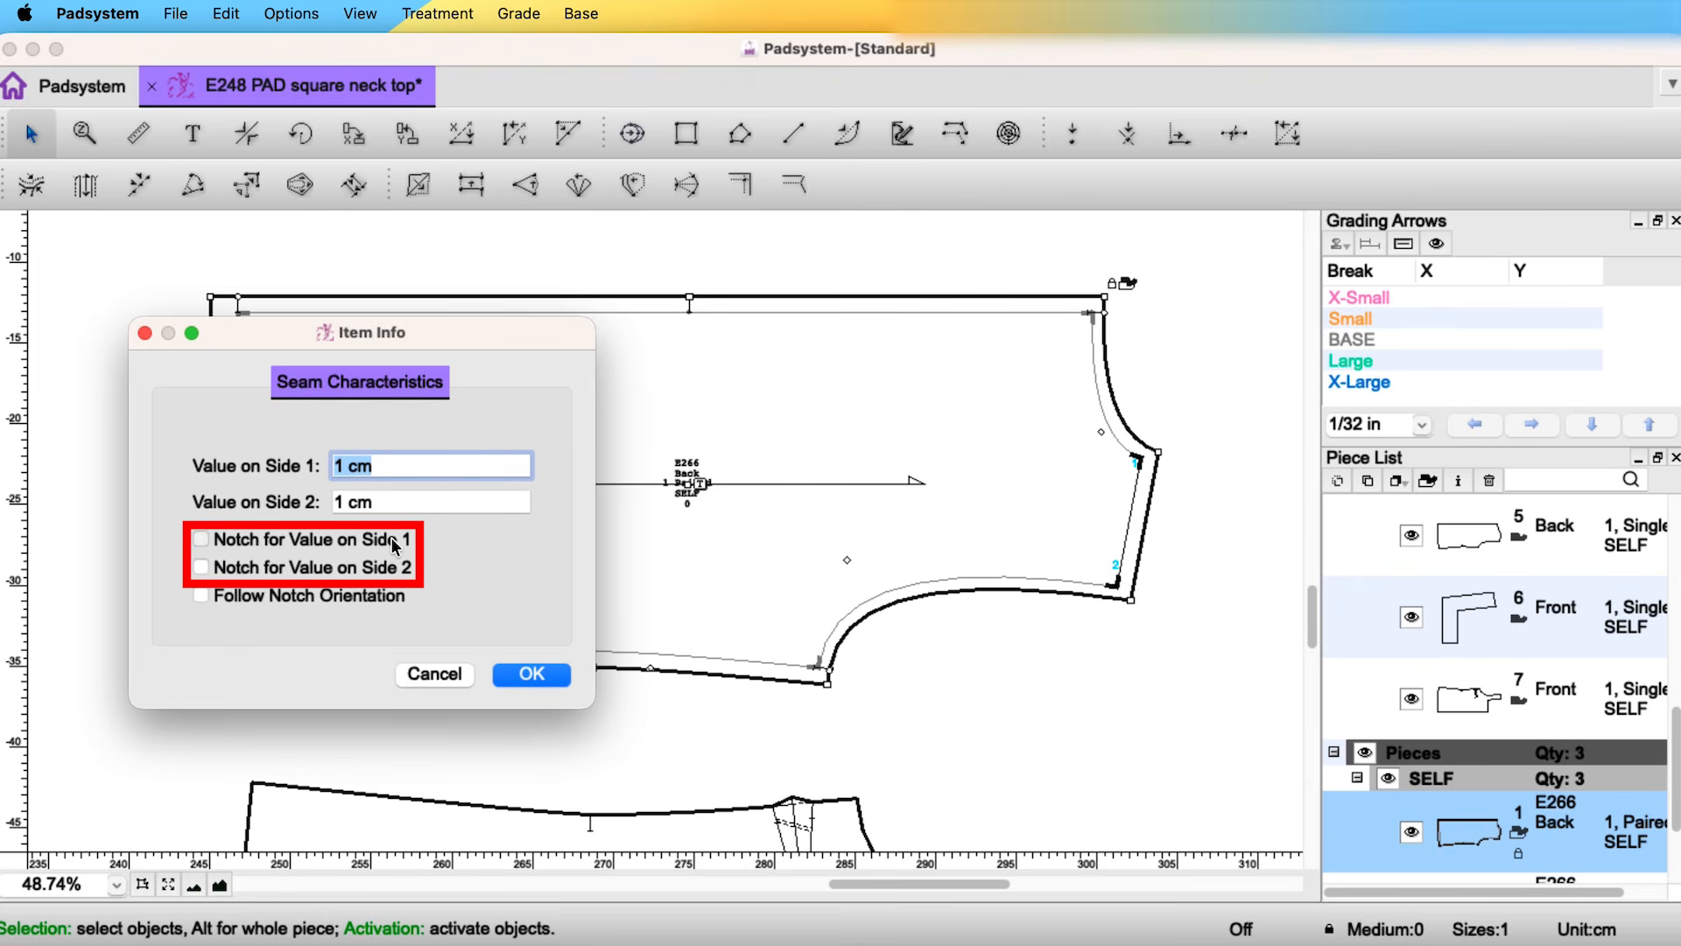
{"action": "left_click", "coordinate": [390, 543]}
{"action": "left_click", "coordinate": [380, 576]}
{"action": "left_click", "coordinate": [532, 674]}
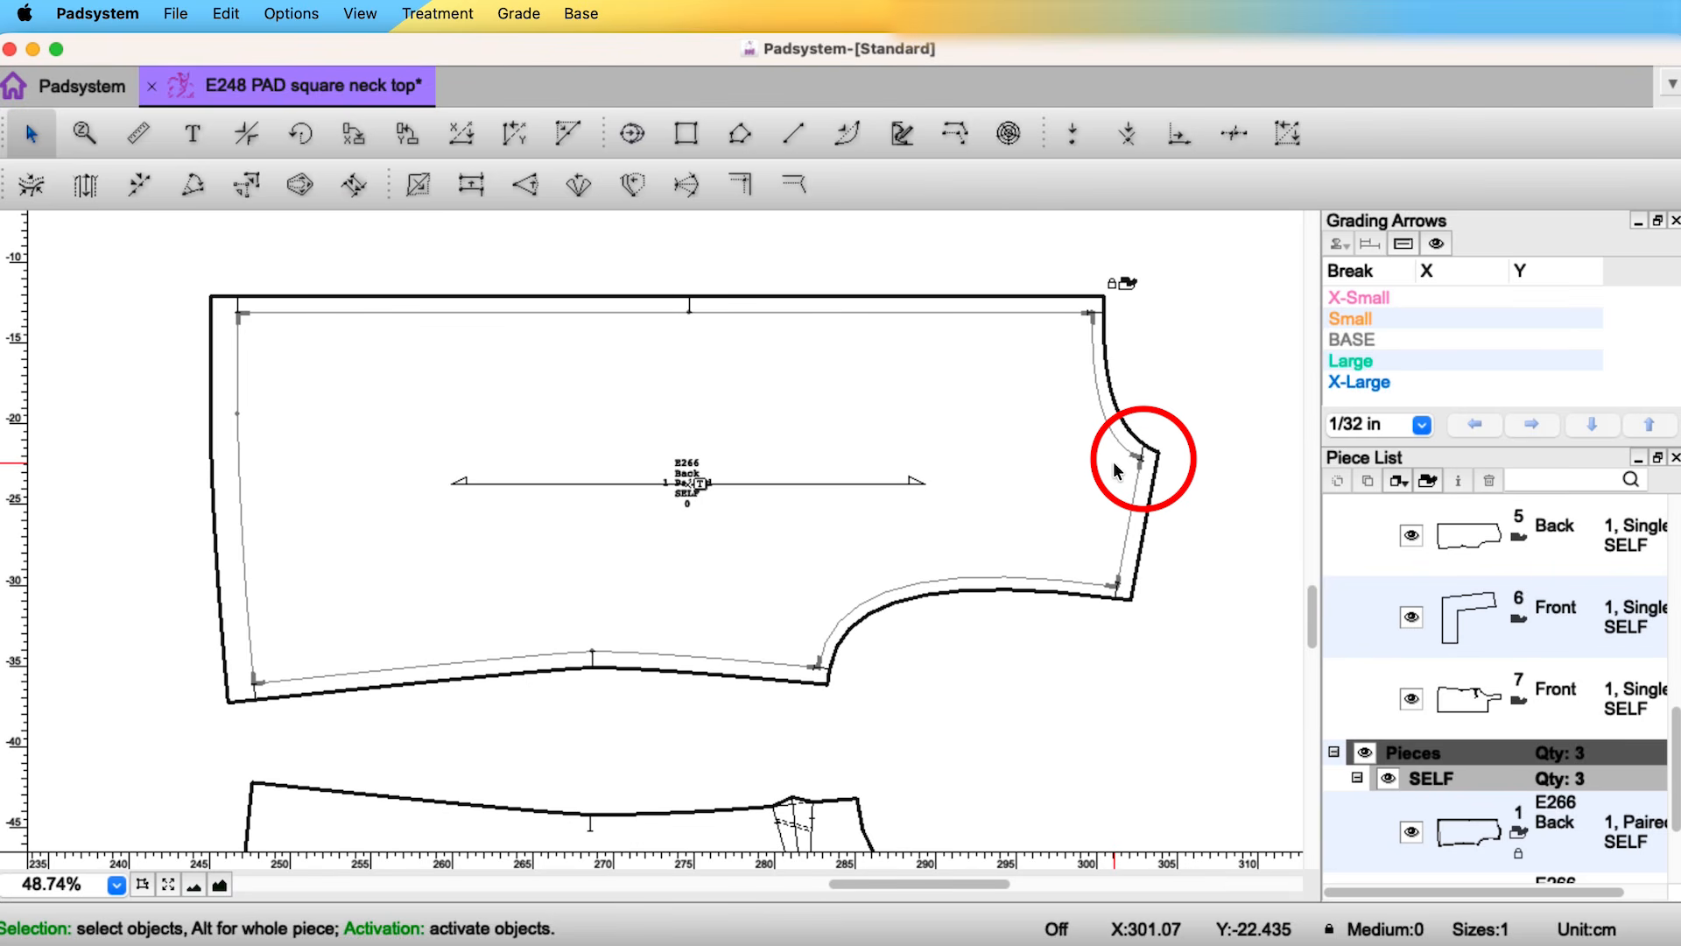
- Add a 0.7 cm seam allowance along both inner edges of the L-shaped Front Neck clone
{"action": "mouse_move", "coordinate": [901, 758]}
{"action": "left_mouse_down"}
{"action": "mouse_move", "coordinate": [919, 484]}
{"action": "mouse_move", "coordinate": [889, 329]}
{"action": "mouse_move", "coordinate": [818, 315]}
{"action": "left_mouse_up"}
{"action": "left_click", "coordinate": [1067, 665]}
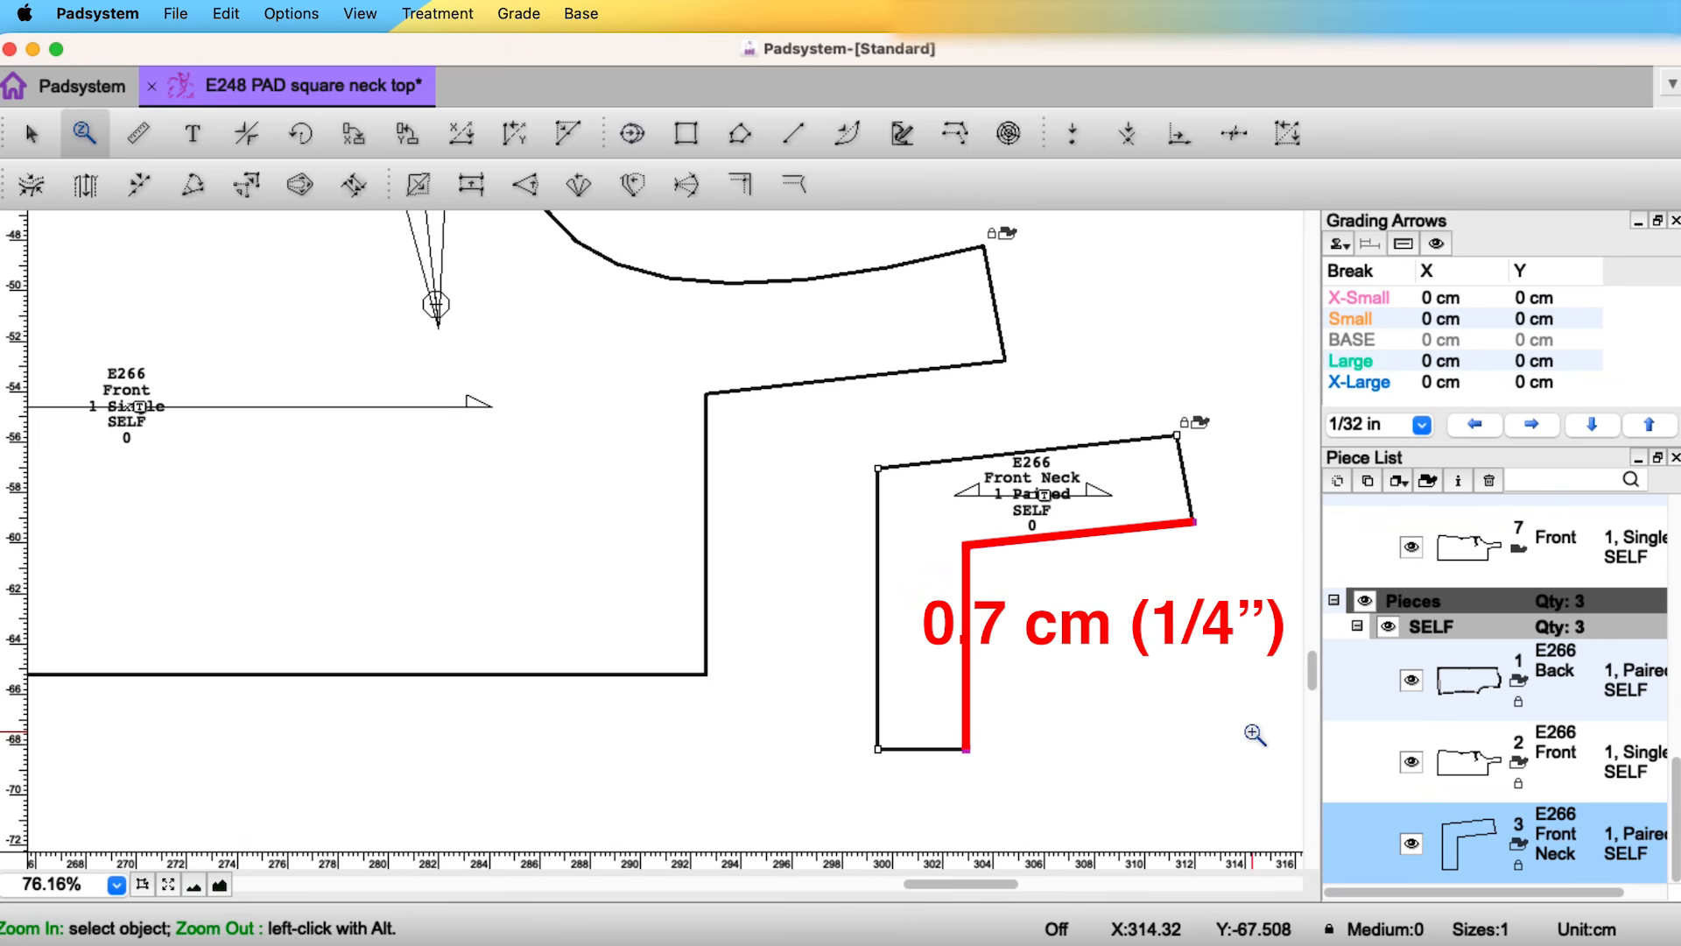
{"action": "left_click", "coordinate": [1254, 734]}
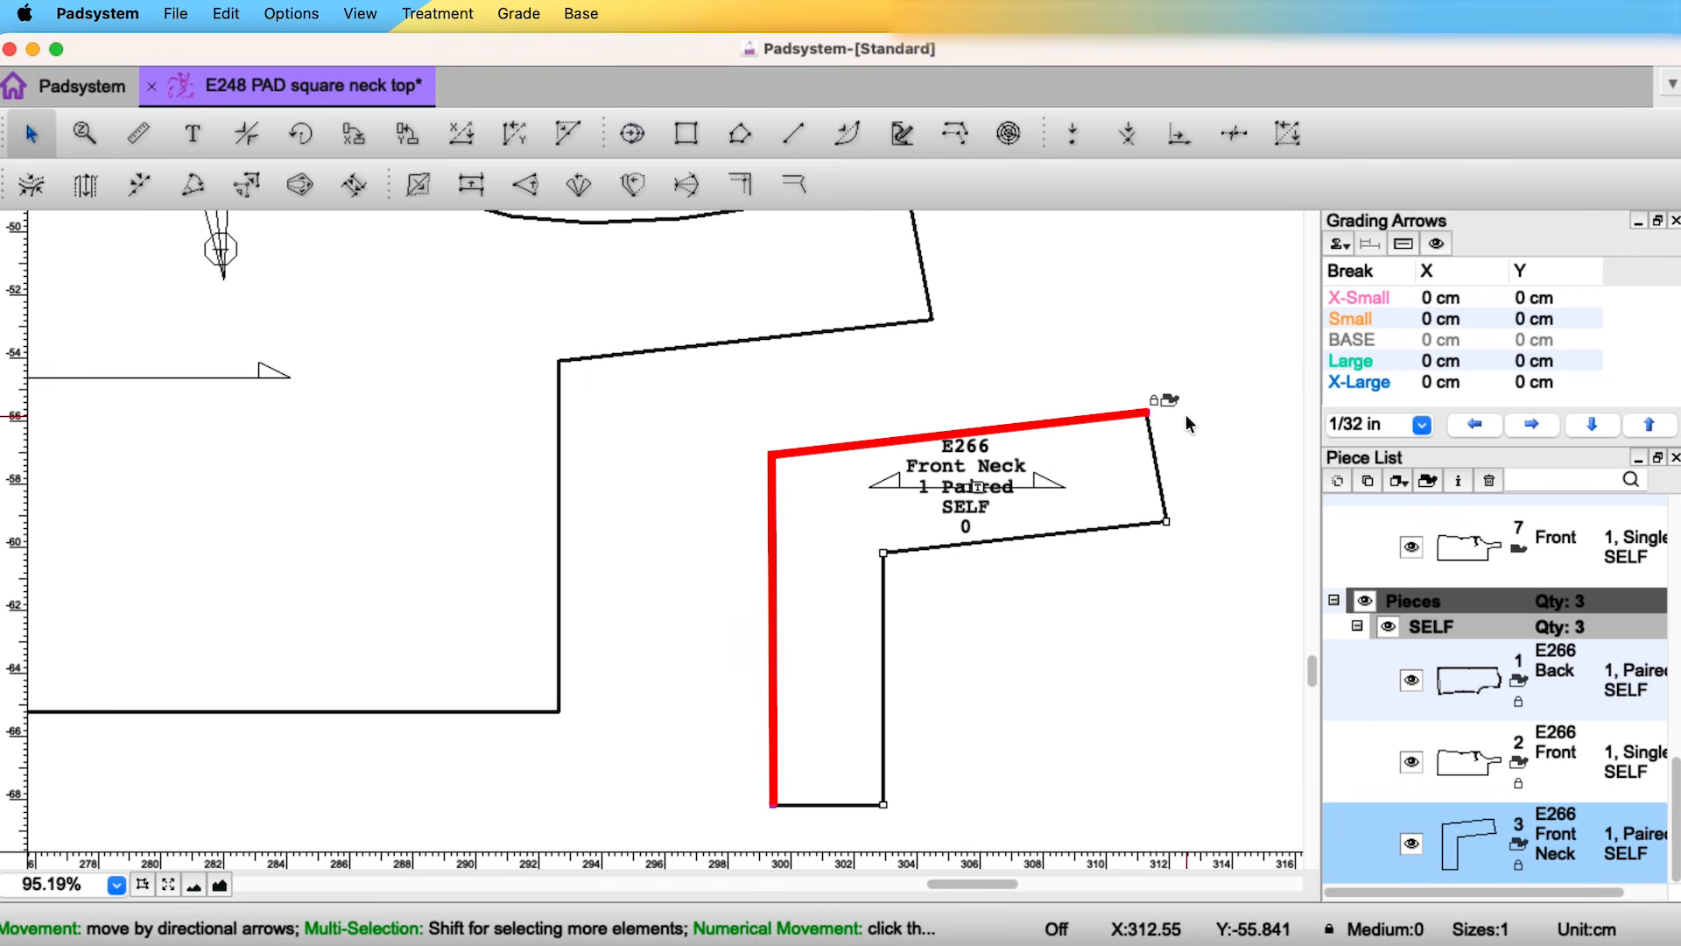
{"action": "left_click", "coordinate": [884, 632]}
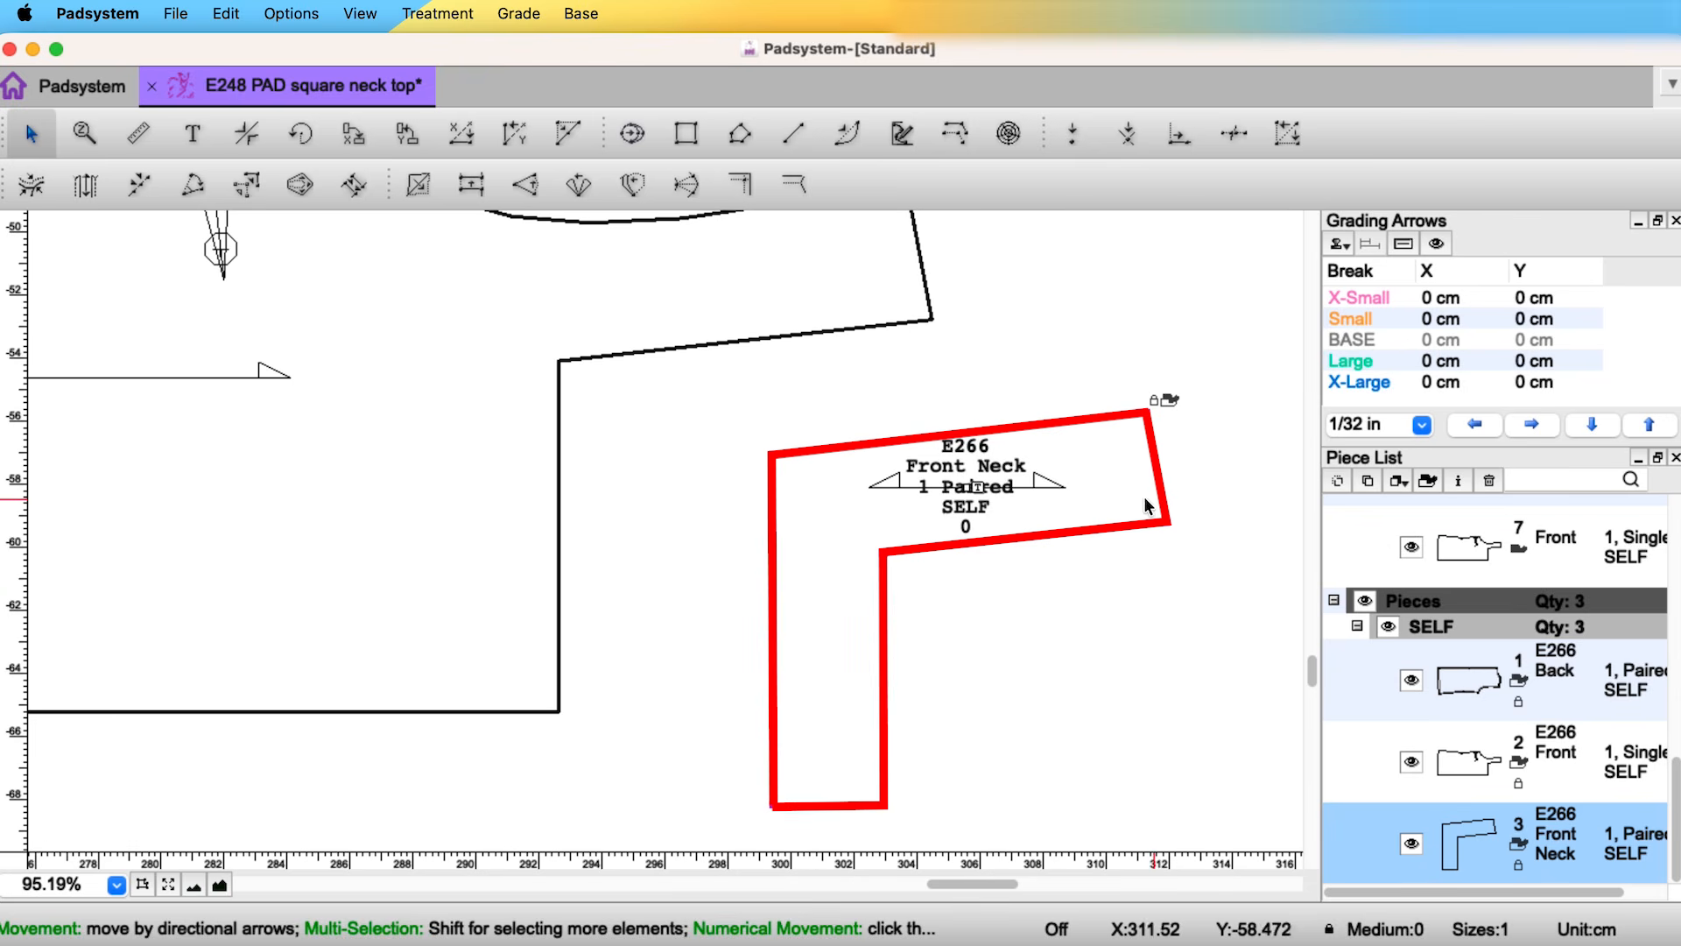
{"action": "left_click", "coordinate": [1016, 537]}
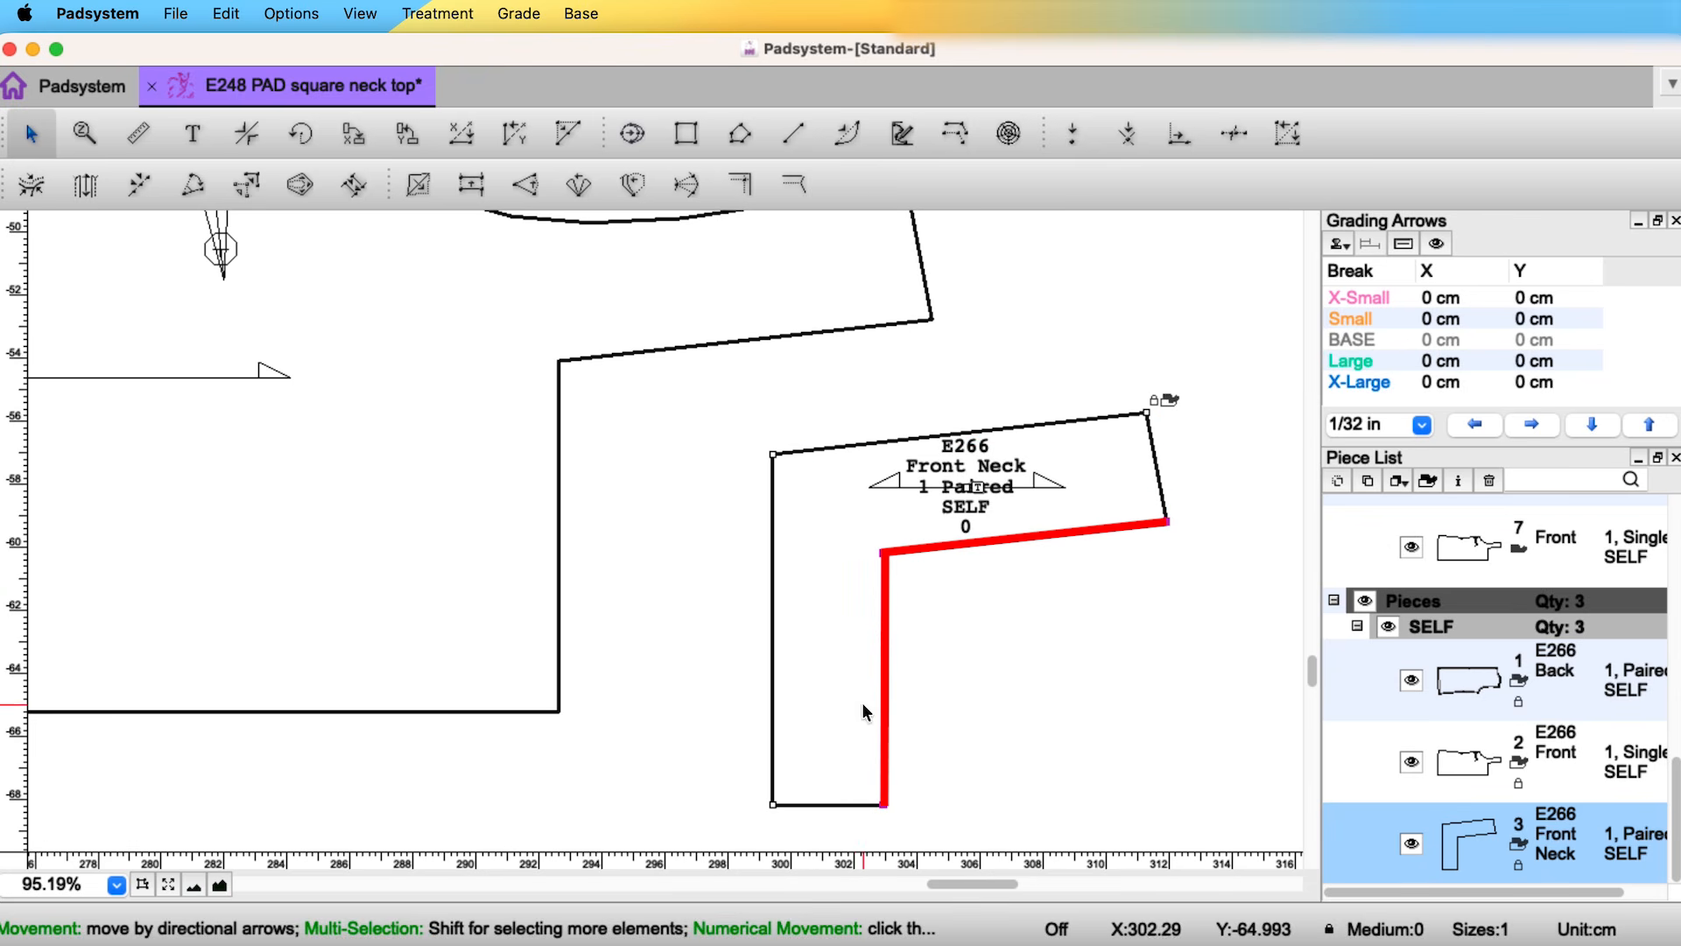
{"action": "key", "text": "s"}
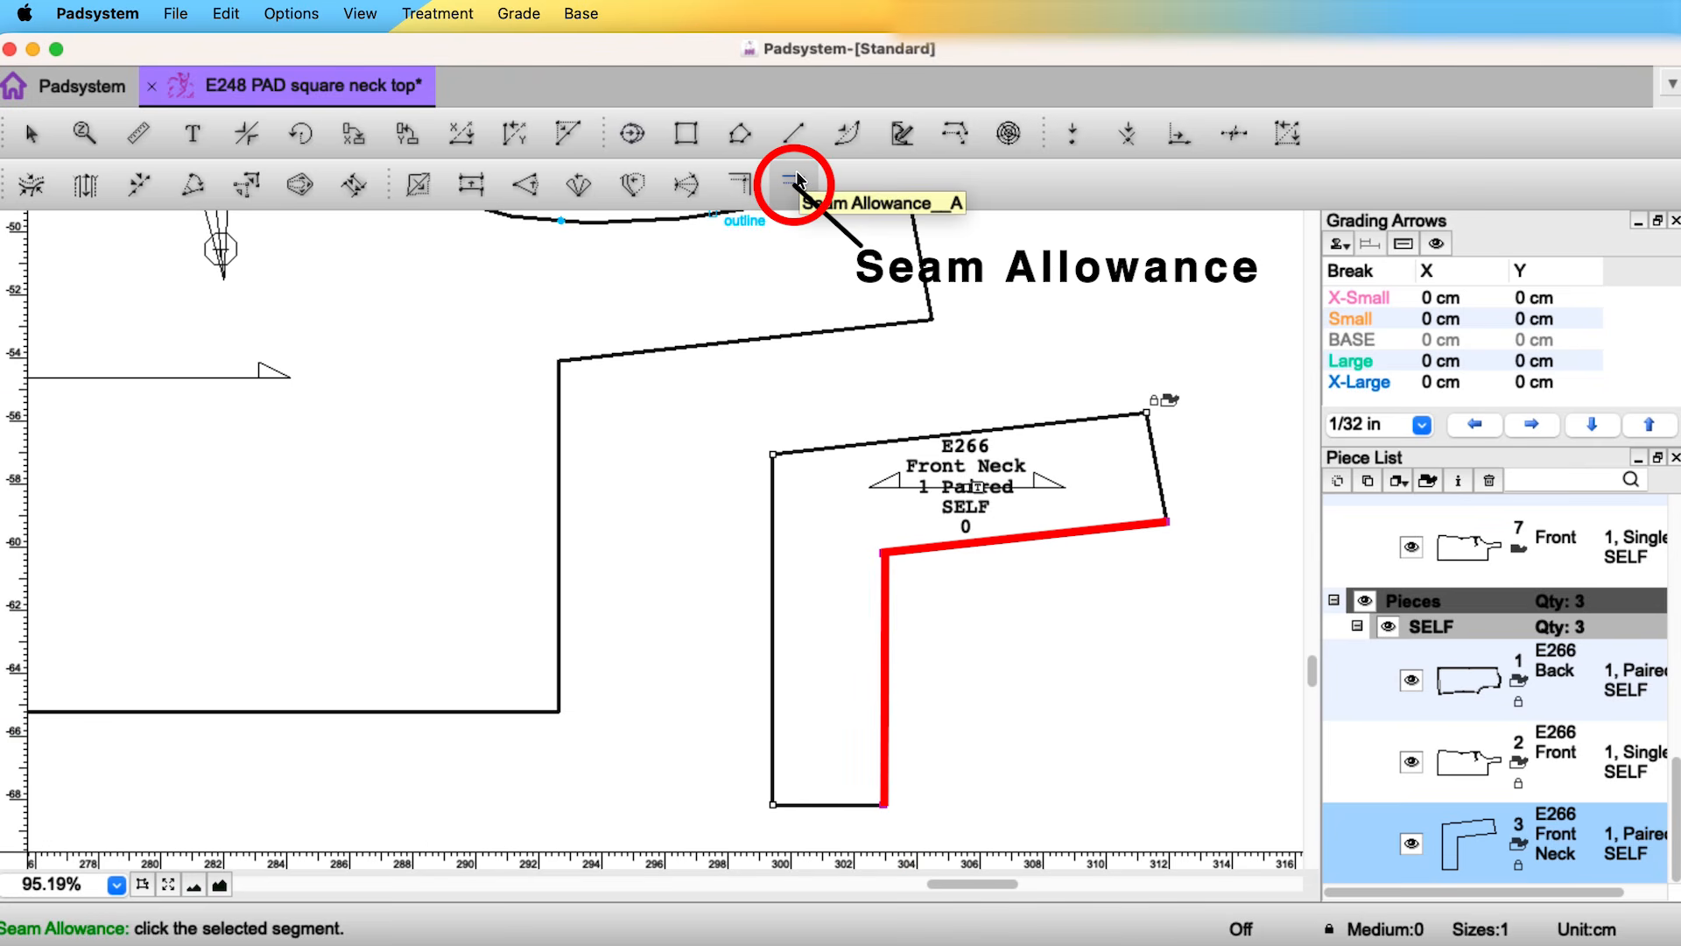
{"action": "left_click", "coordinate": [942, 545]}
{"action": "type", "text": ".7"}
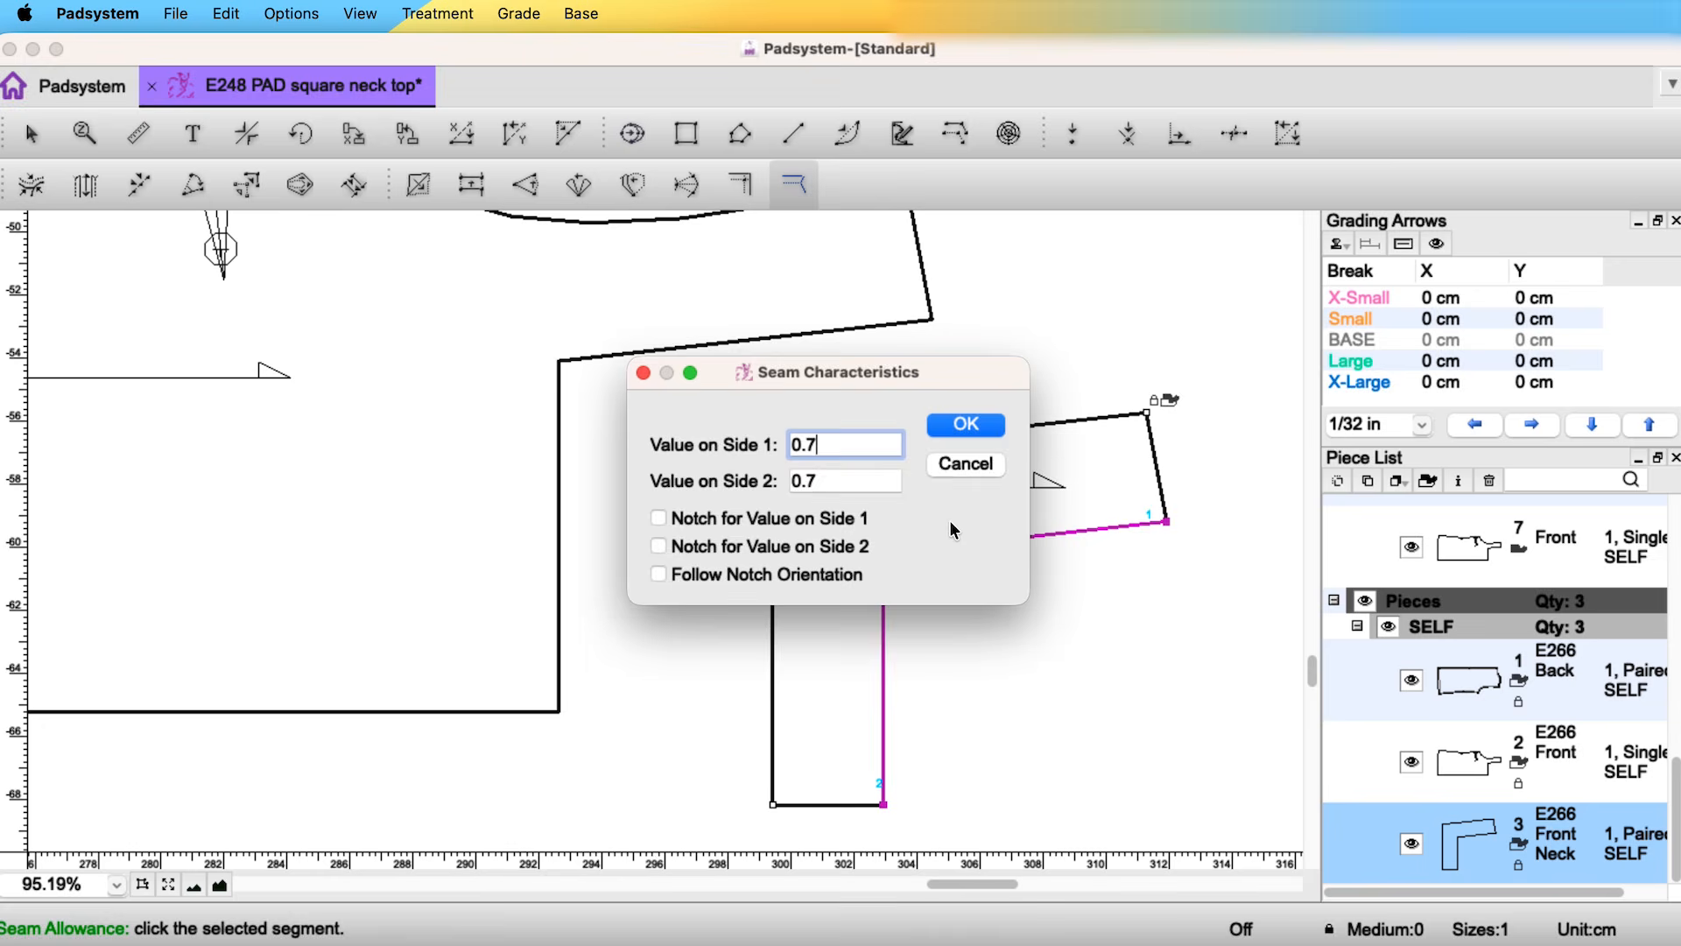
{"action": "key", "text": "Return"}
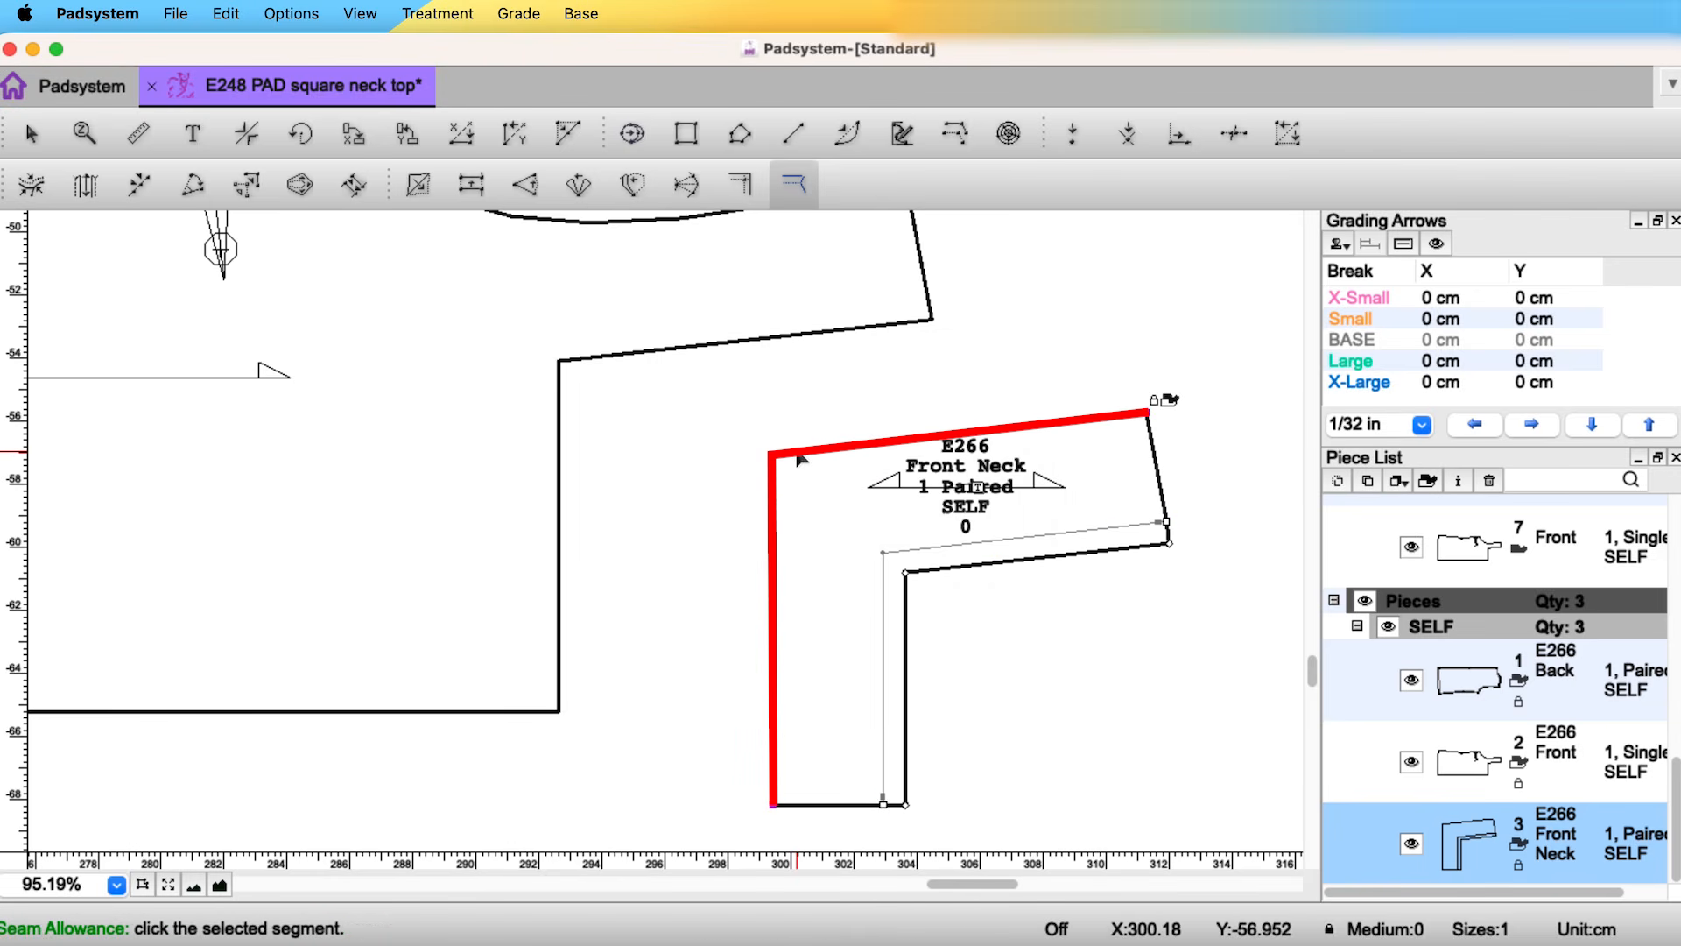
- Add a 0.7 cm seam allowance to the Front Neck clone's outer L edges and the matching square neck edges of the Front clone
{"action": "left_click", "coordinate": [784, 335], "text": "shift"}
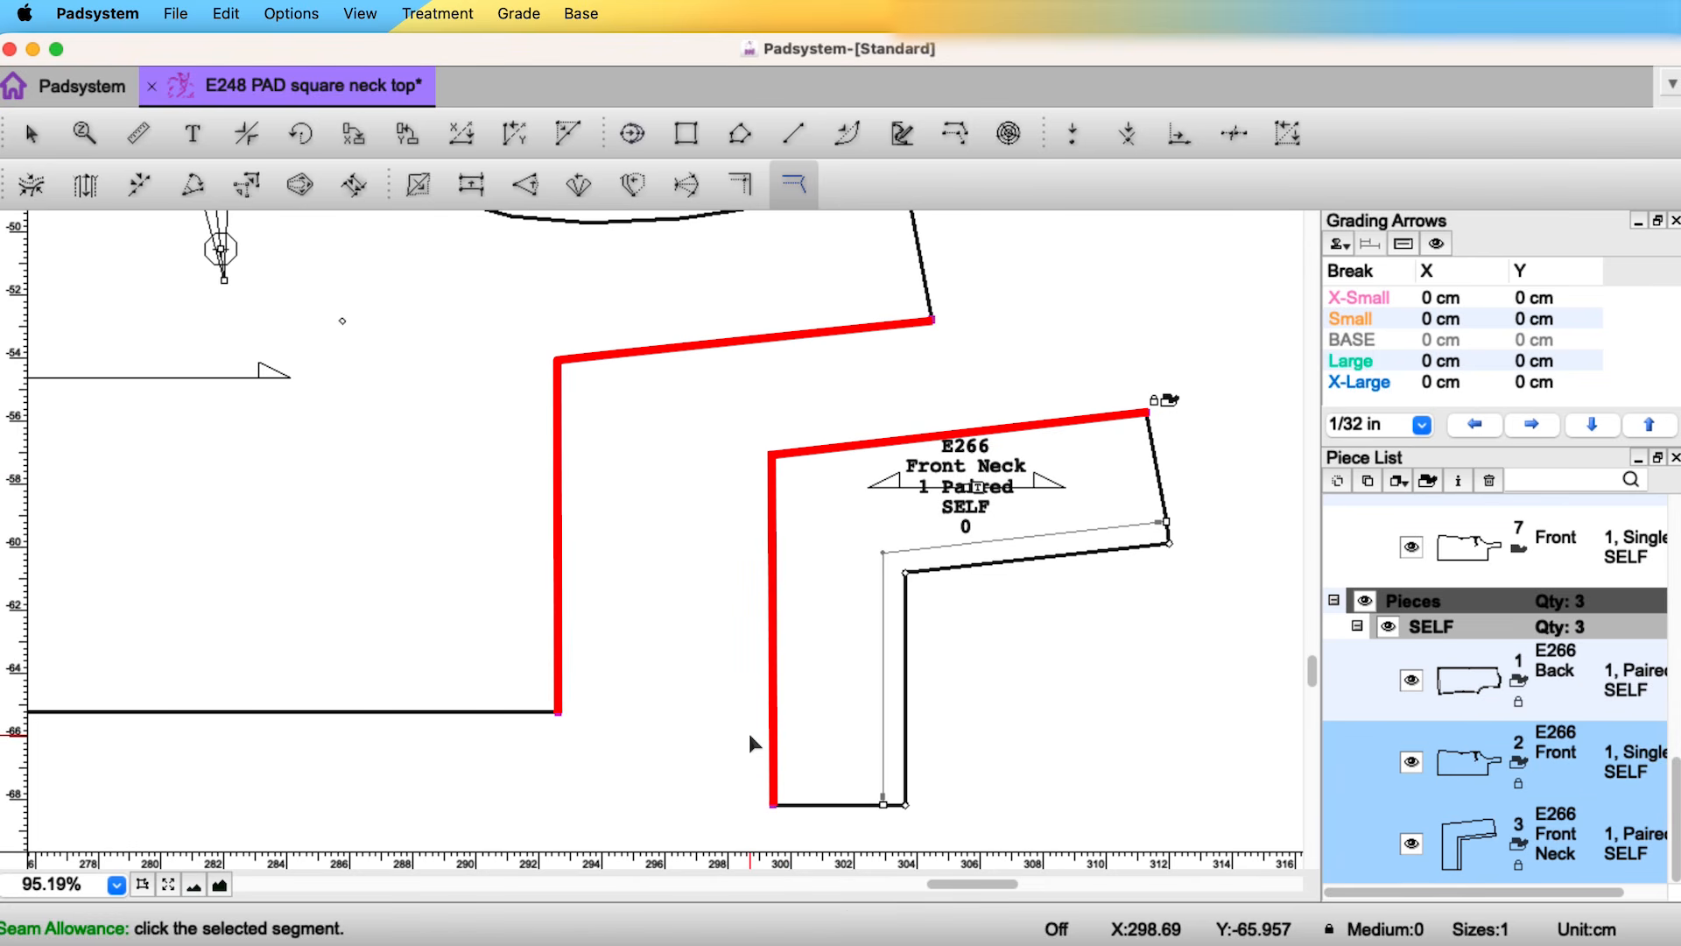
{"action": "left_click", "coordinate": [739, 338]}
{"action": "type", "text": "0.7"}
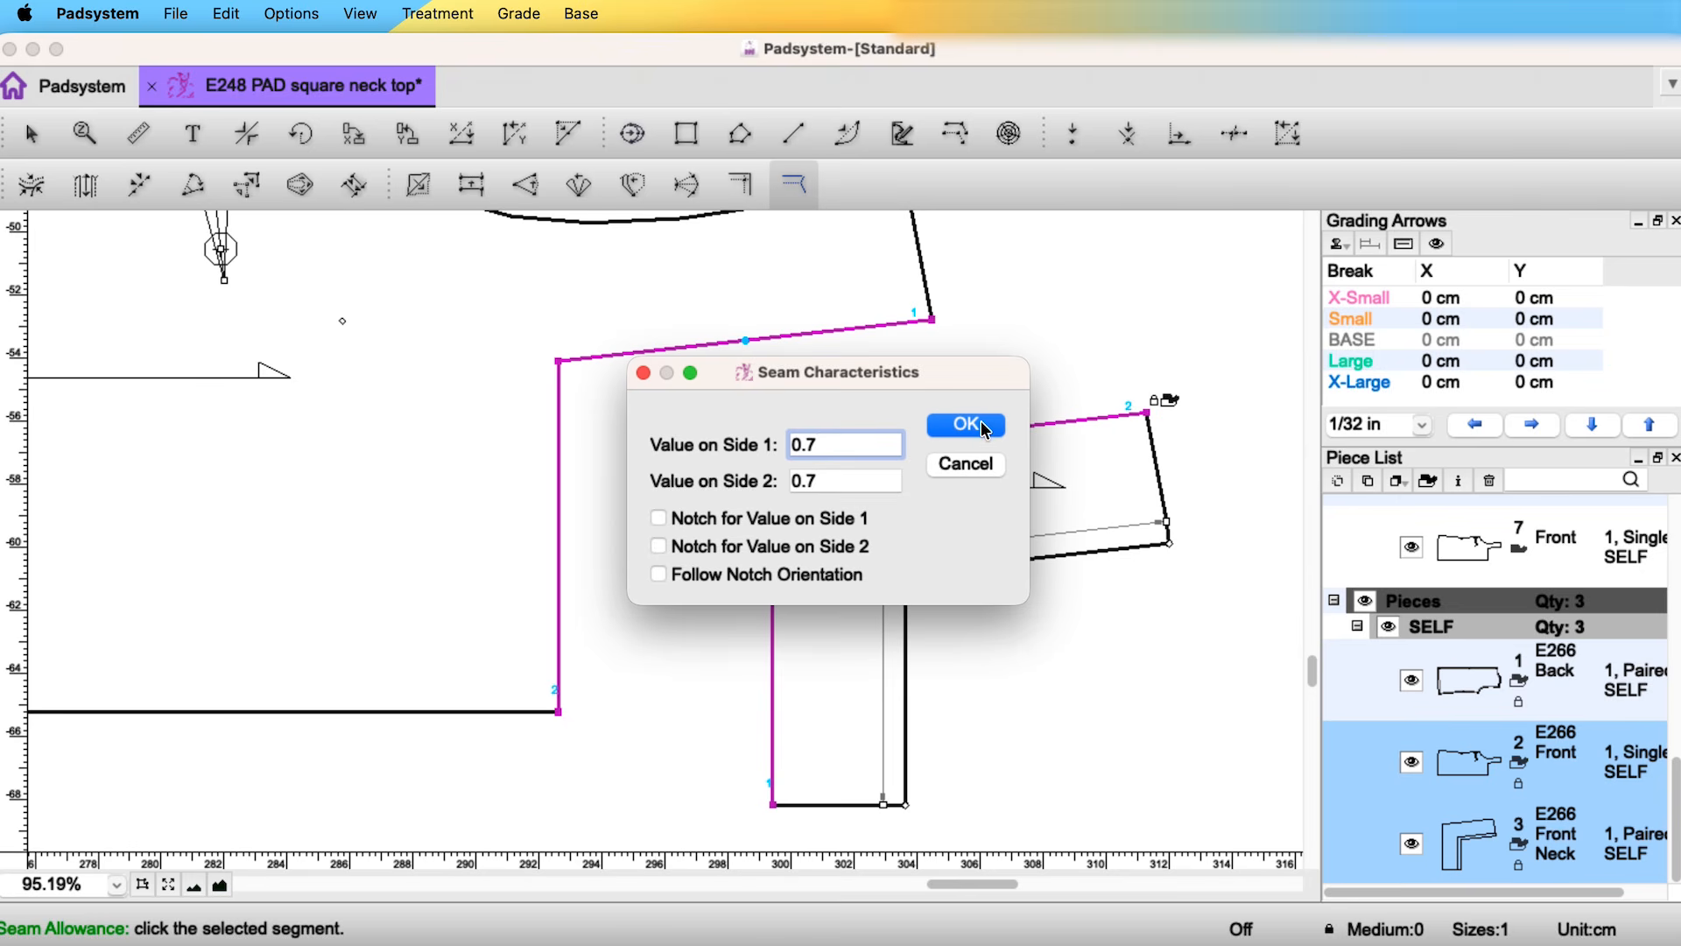
{"action": "left_click", "coordinate": [984, 428]}
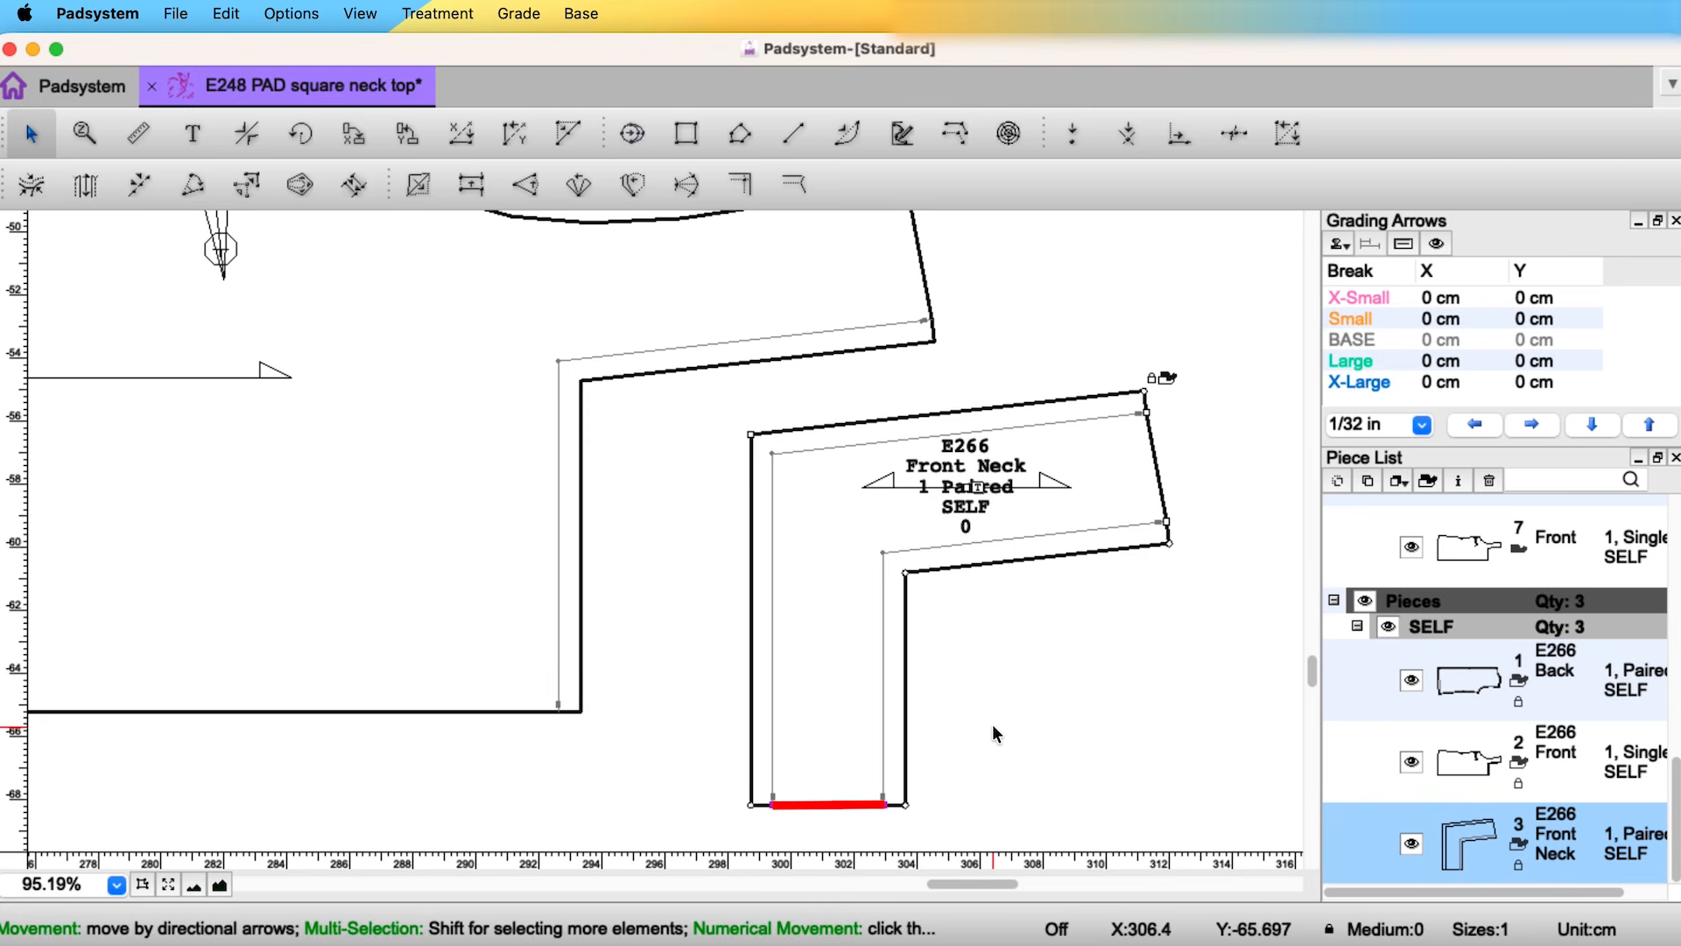
- Add a 1 cm seam allowance to the shoulder seams of the Front Neck and Front clones
{"action": "left_click", "coordinate": [1079, 529]}
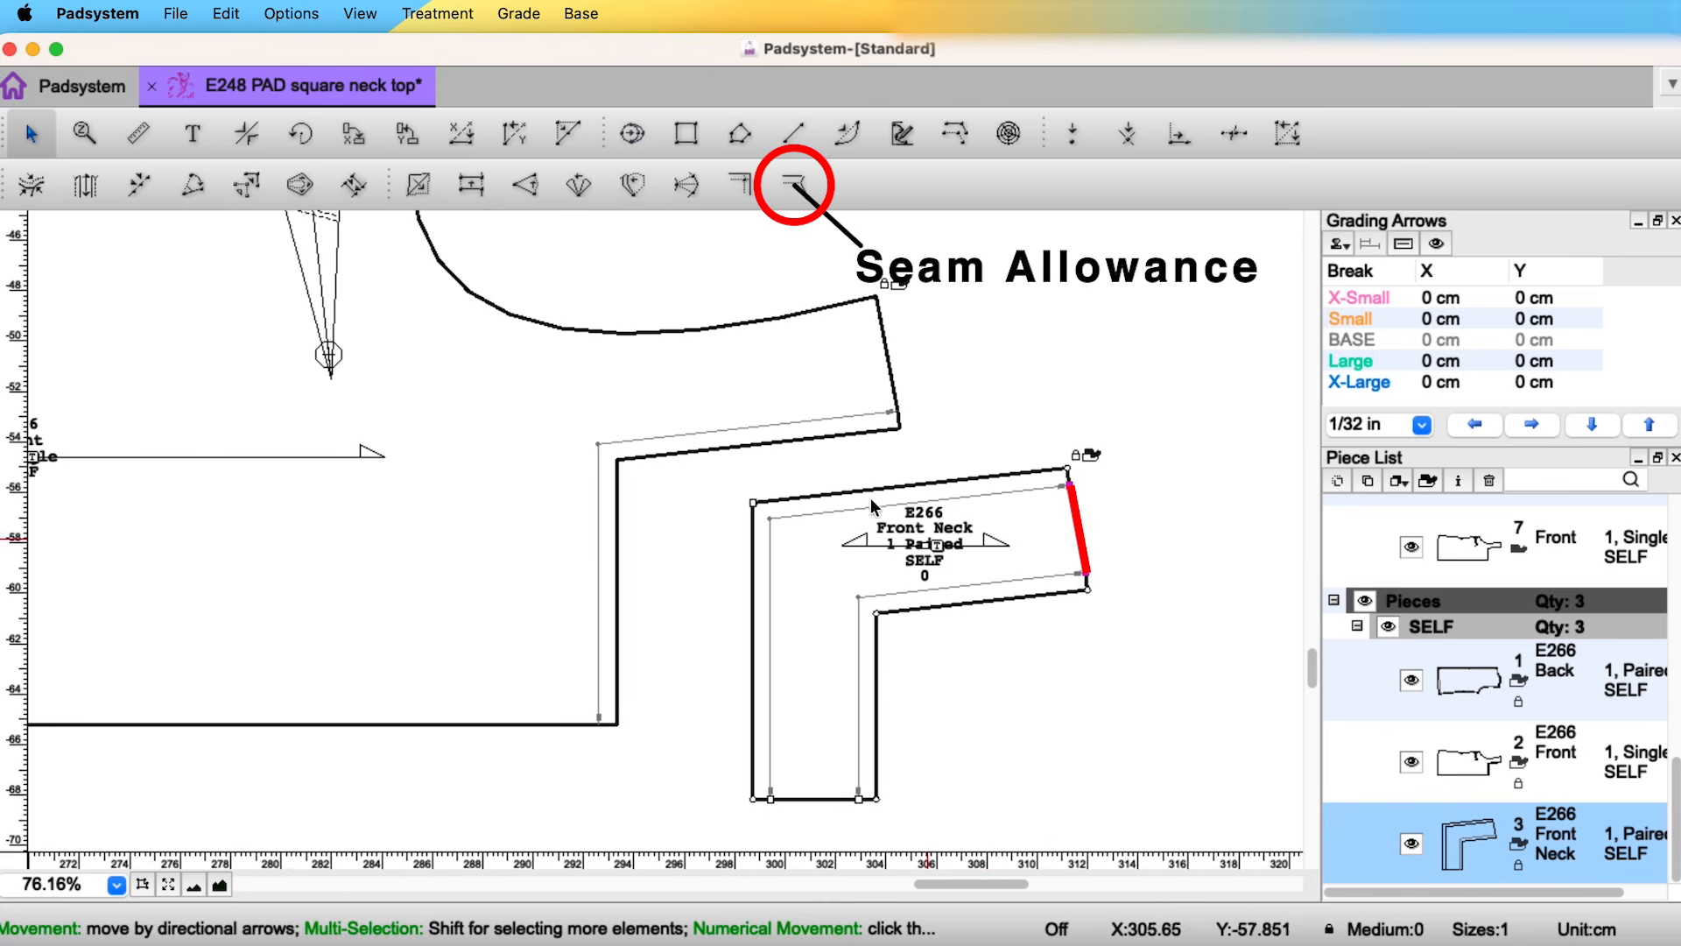
{"action": "left_click", "coordinate": [887, 355], "text": "shift"}
{"action": "left_click", "coordinate": [794, 185]}
{"action": "left_click", "coordinate": [887, 354]}
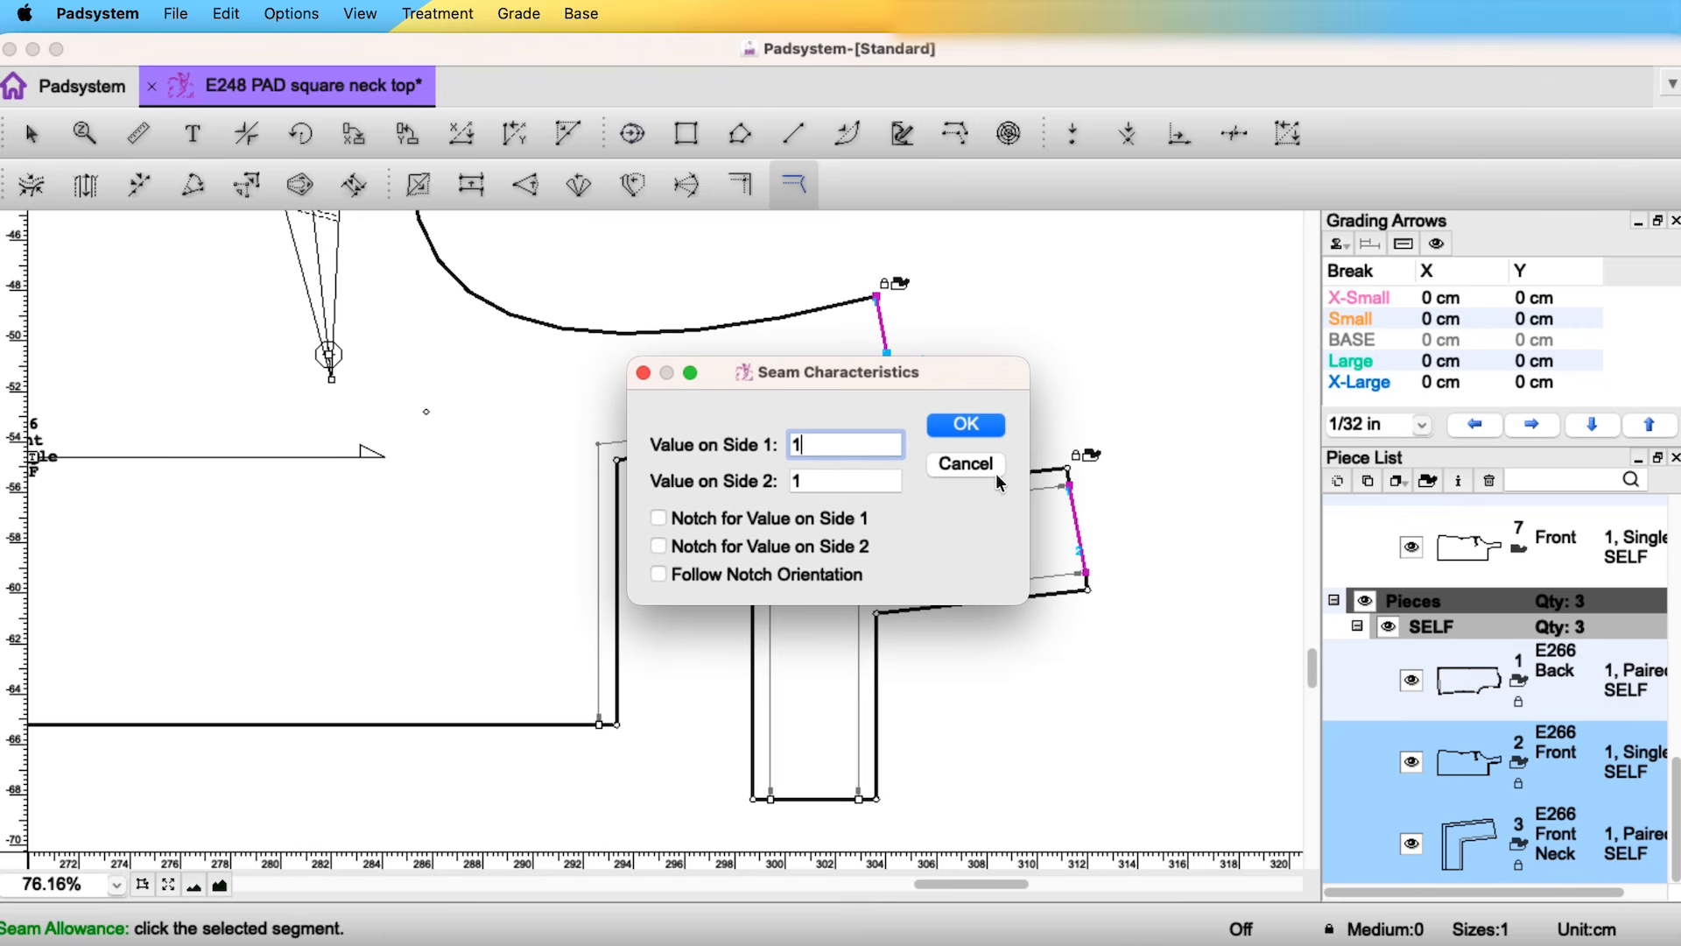
{"action": "left_click", "coordinate": [972, 425]}
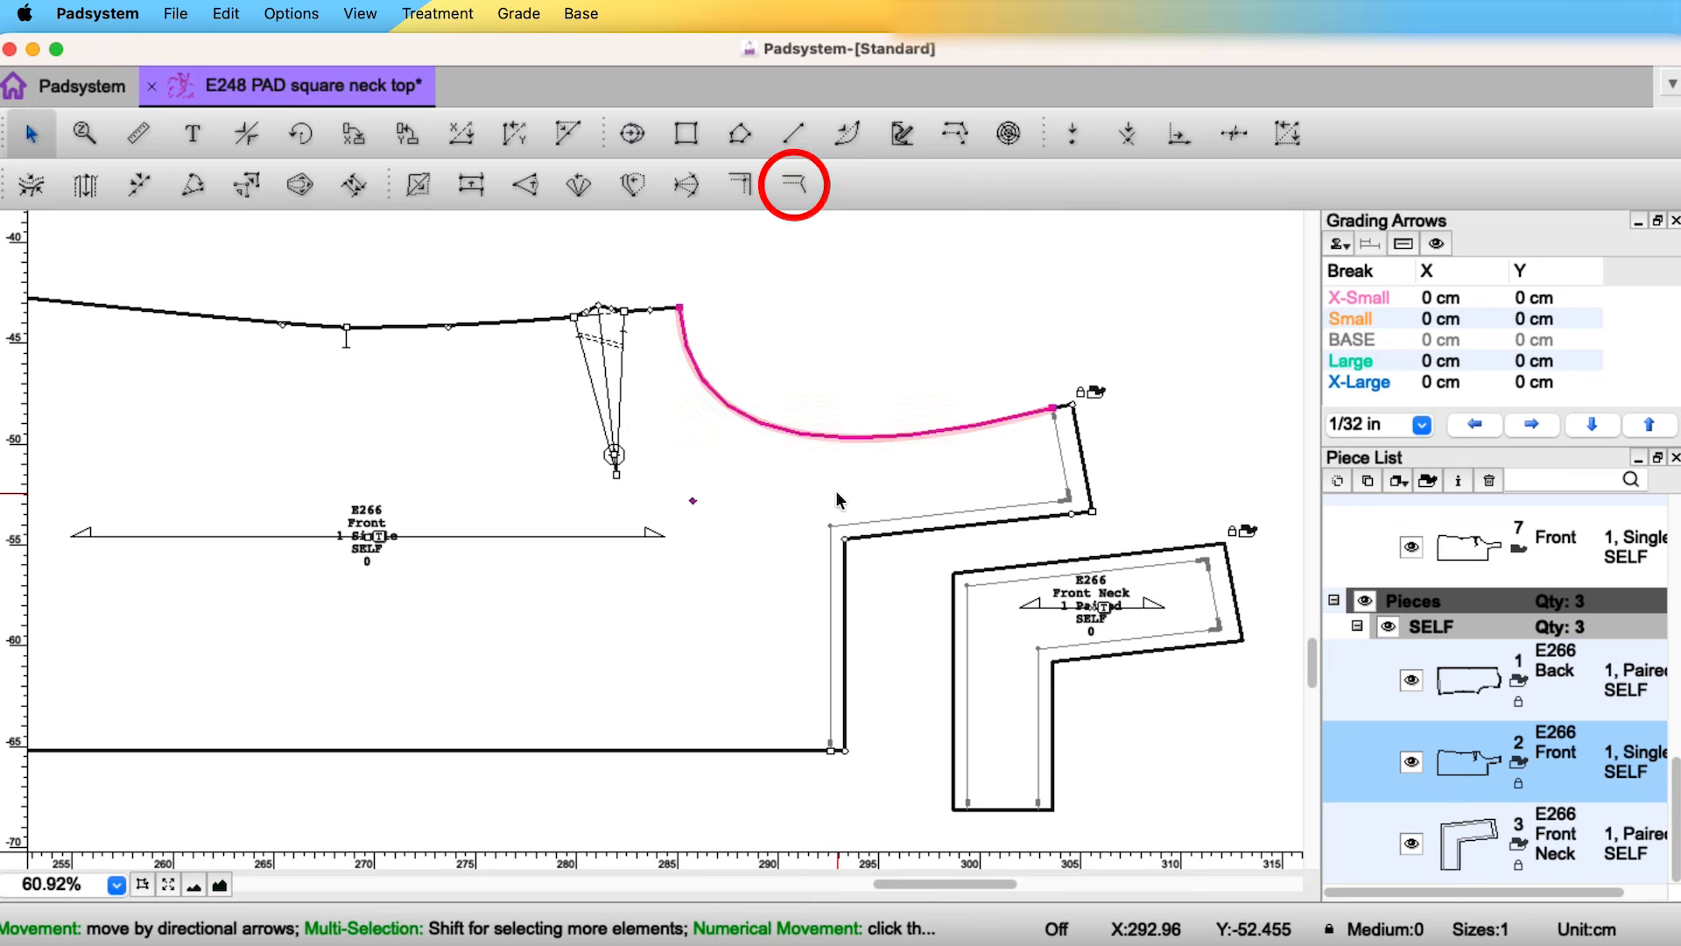
- Add a 0.7 cm seam allowance along the Front clone's armhole and a 1 cm allowance along its side seam
{"action": "left_click", "coordinate": [794, 185]}
{"action": "left_click", "coordinate": [771, 429]}
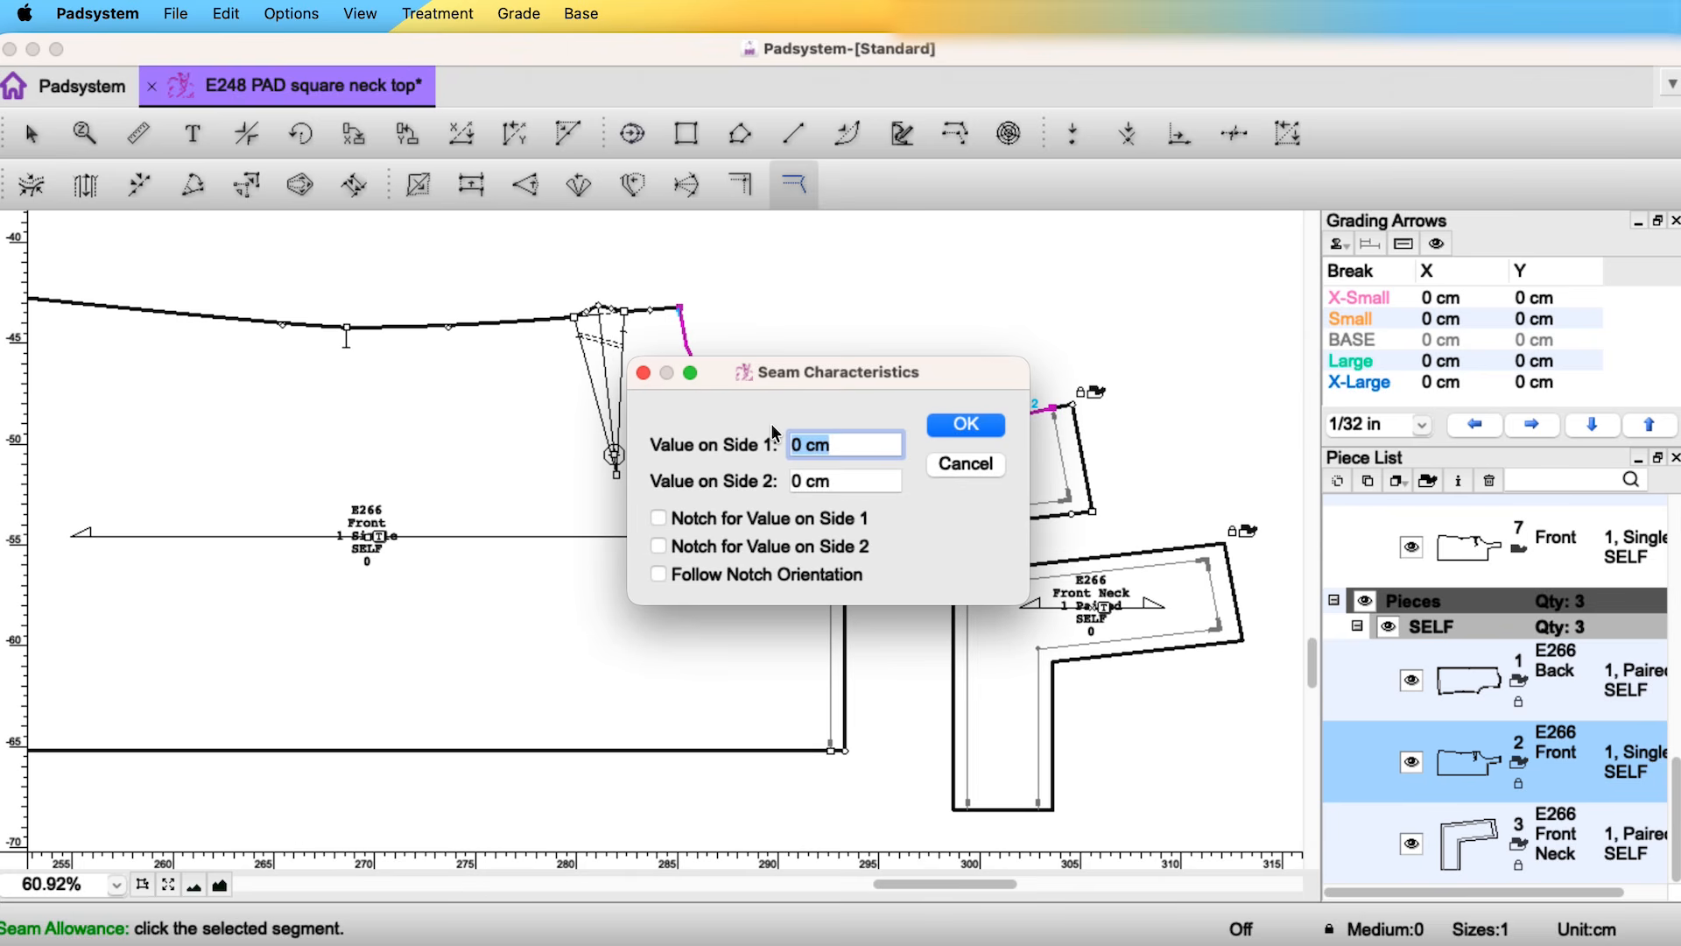
{"action": "type", "text": "7"}
{"action": "left_click", "coordinate": [963, 425]}
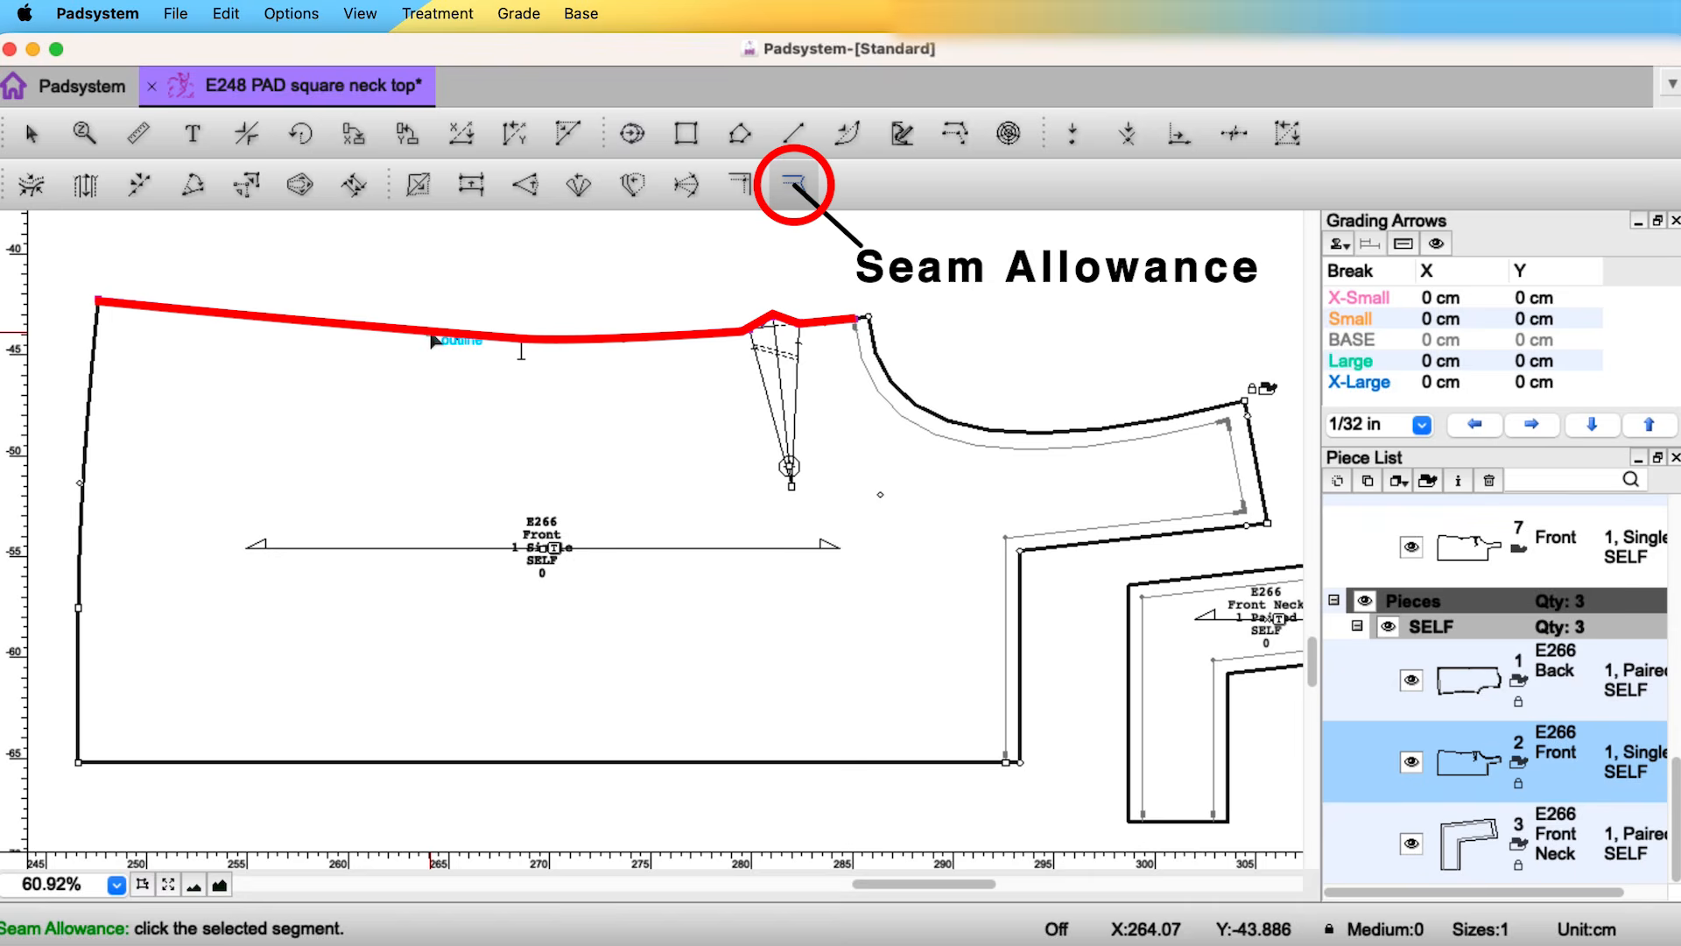
{"action": "left_click", "coordinate": [450, 335]}
{"action": "type", "text": "1"}
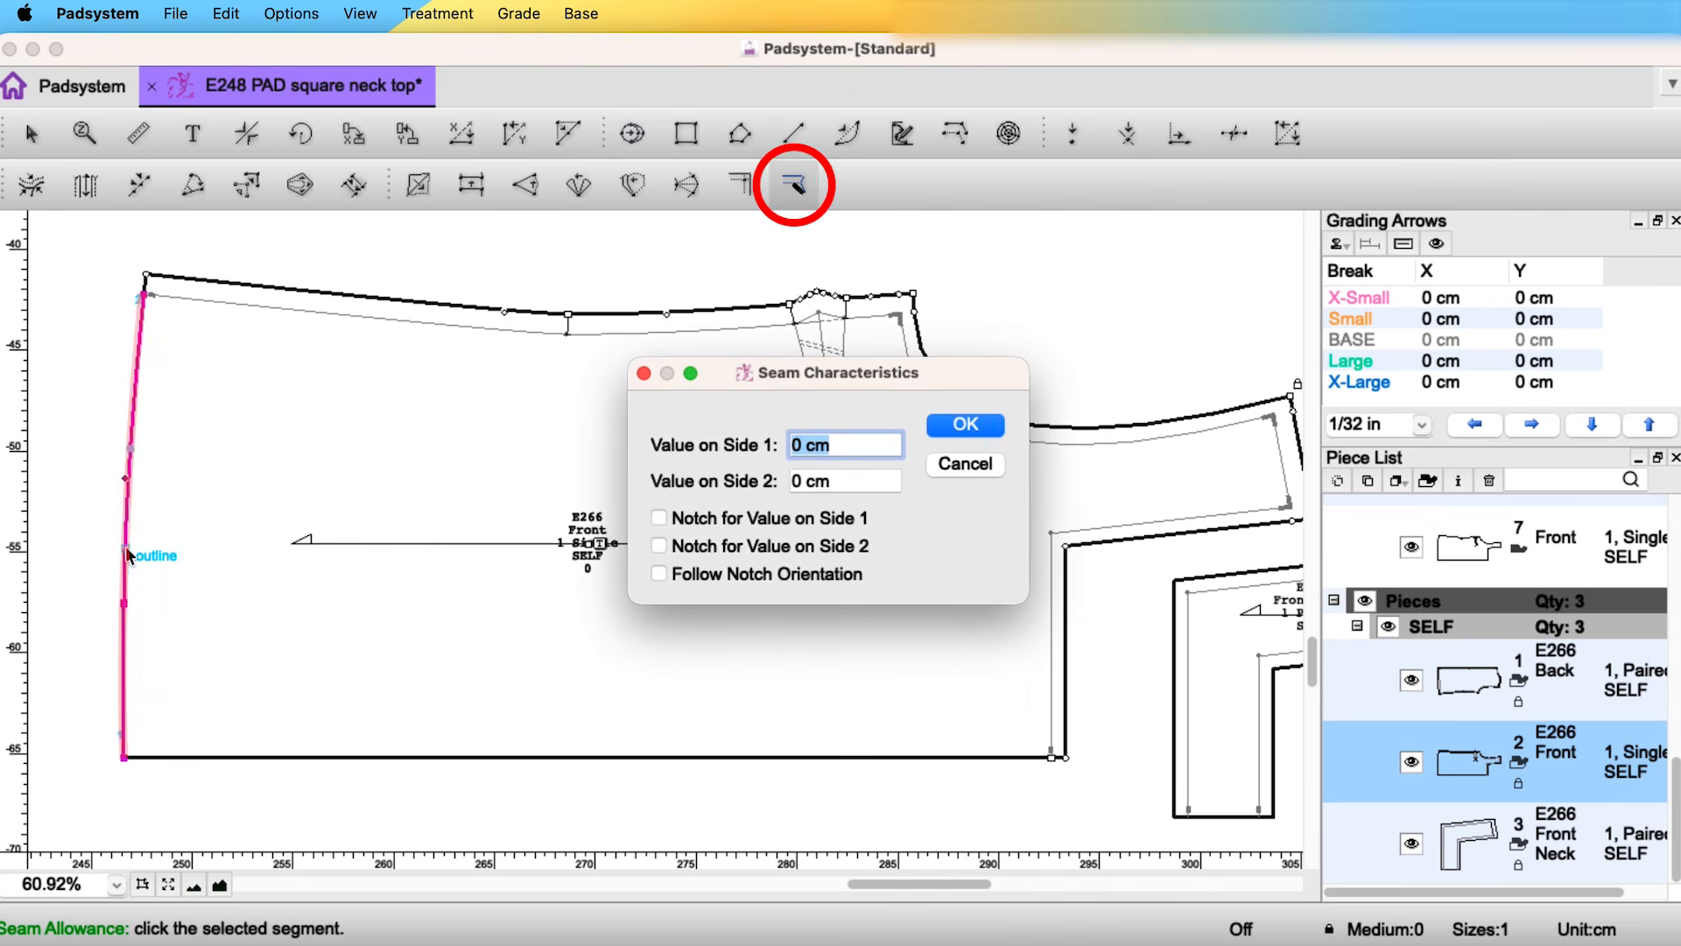
- Add a 1.7 cm seam allowance along the Front clone's hem
{"action": "type", "text": "1."}
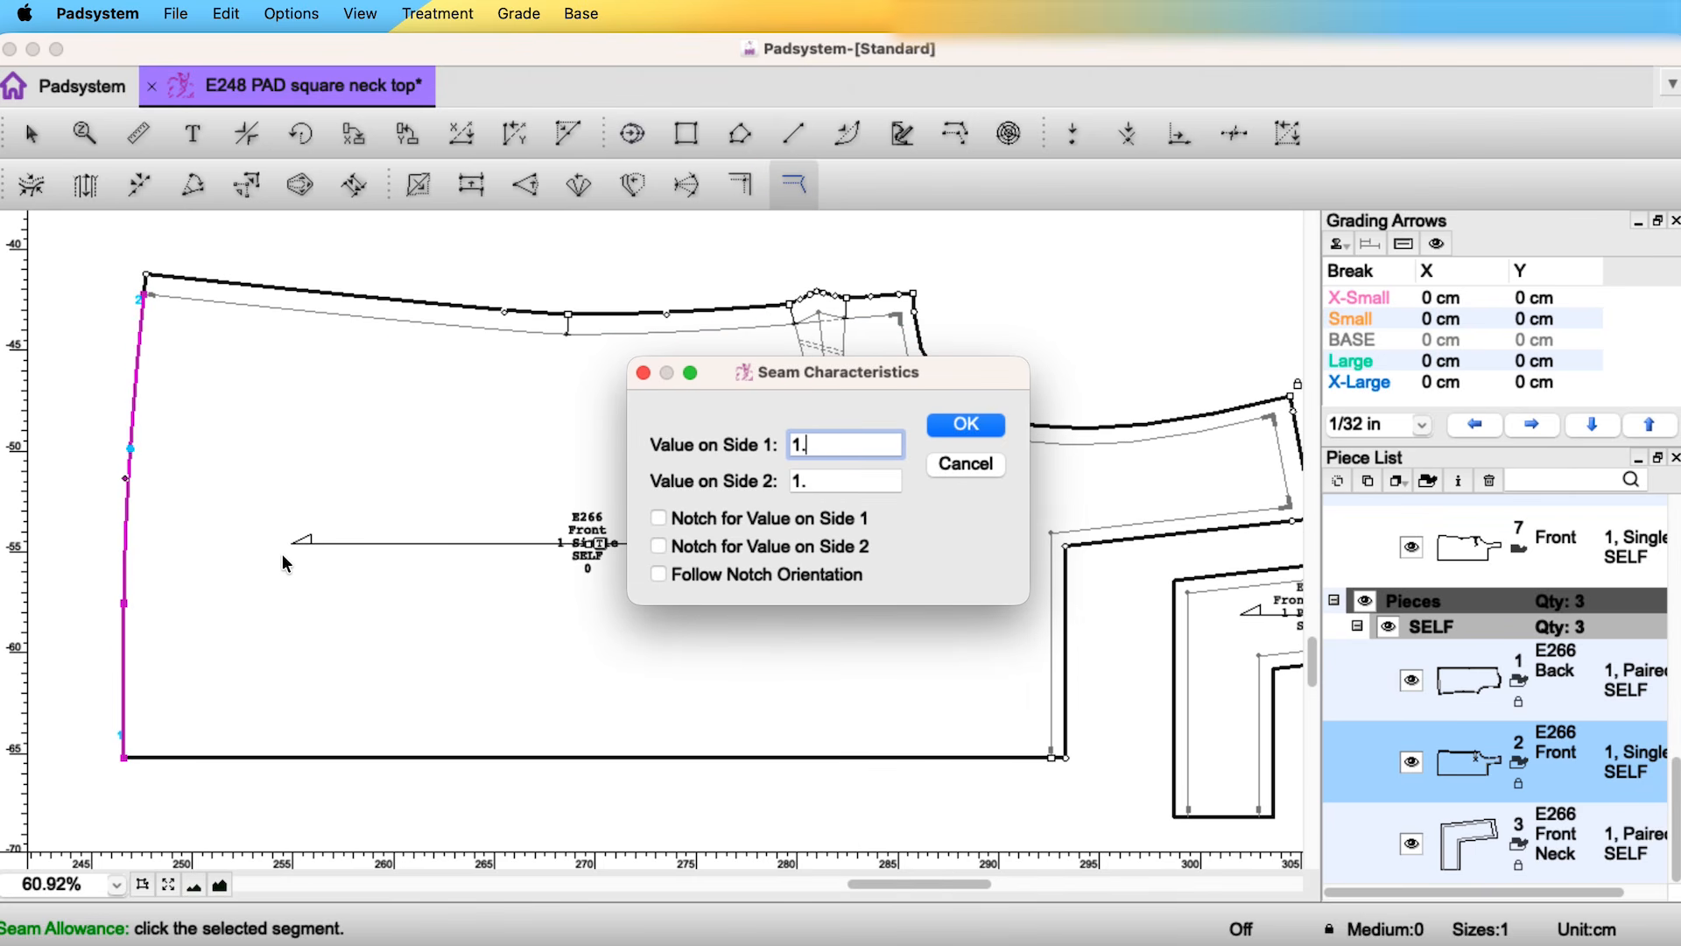
{"action": "type", "text": "7"}
{"action": "left_click", "coordinate": [966, 423]}
{"action": "left_click", "coordinate": [195, 884]}
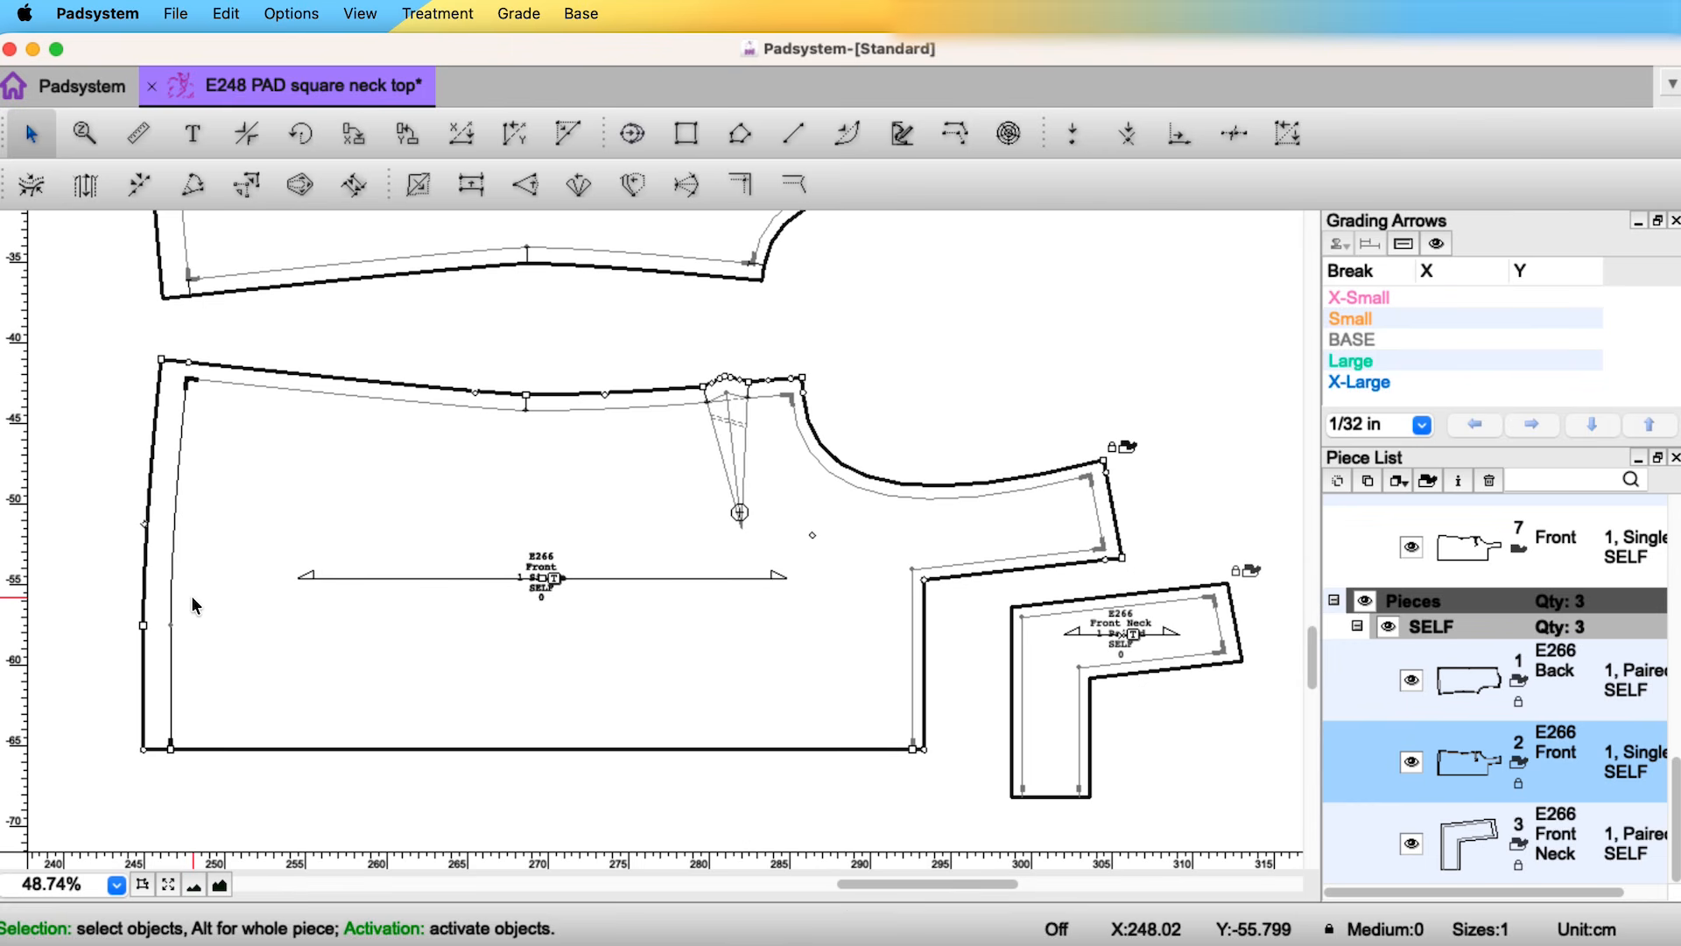
- Enable Notch for Value on Side 2 for the Front clone's hem, at the side seam end
{"action": "double_click", "coordinate": [181, 520]}
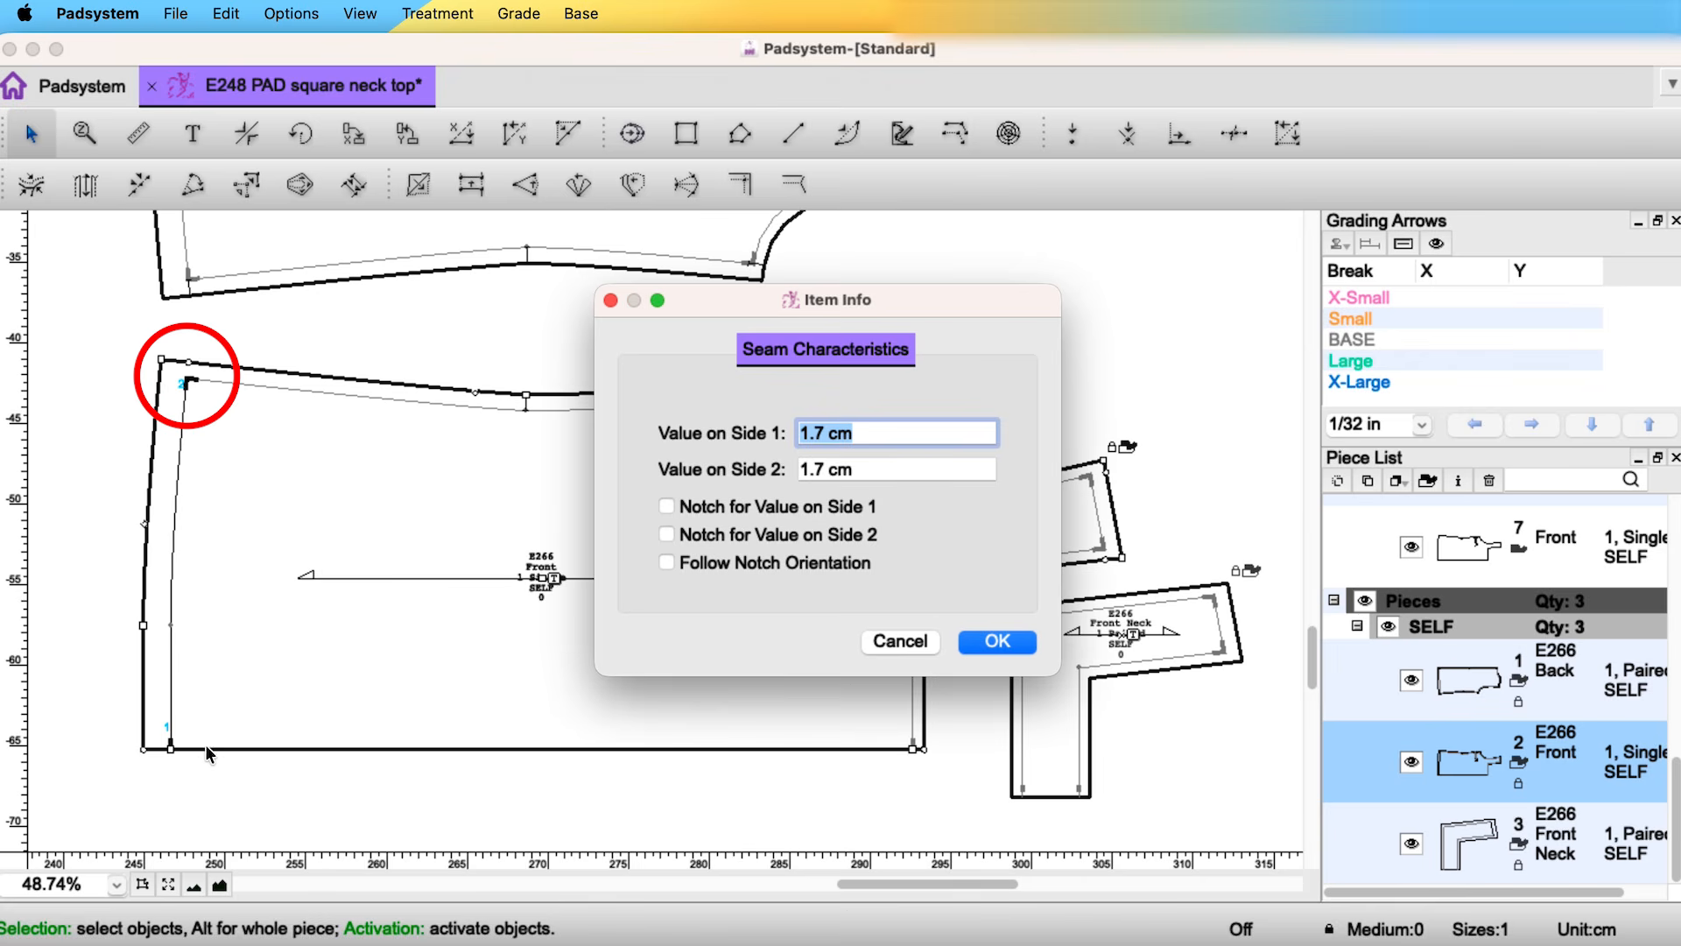
{"action": "left_click", "coordinate": [810, 540]}
{"action": "left_click", "coordinate": [996, 642]}
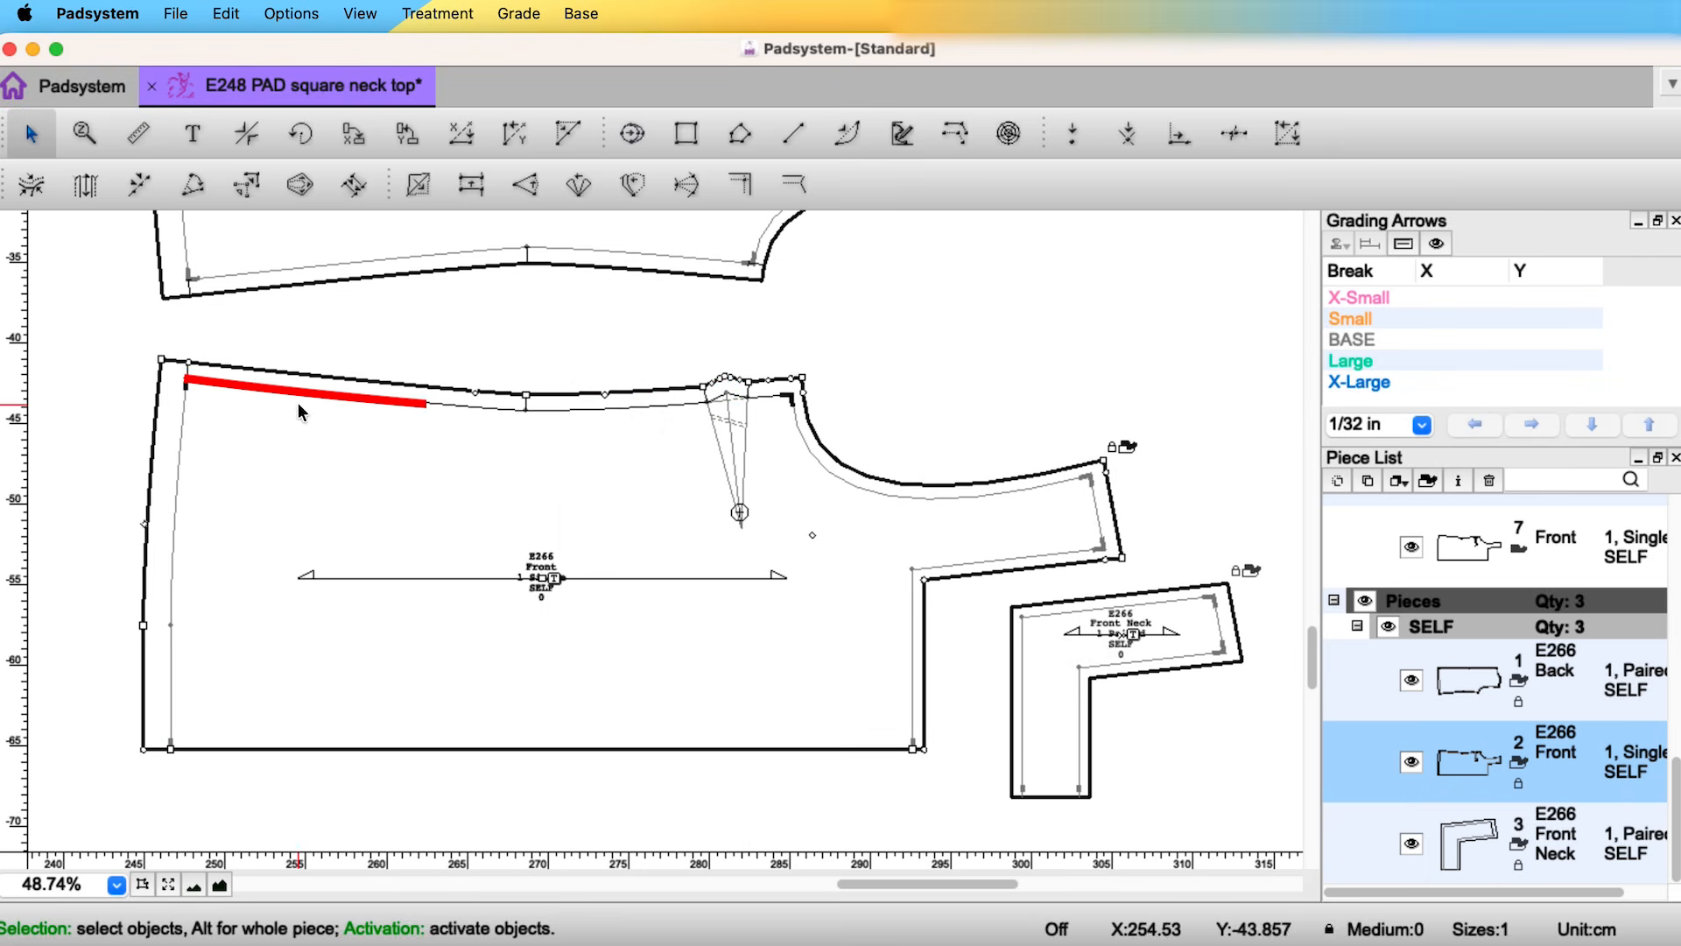
- Enable seam notches for the Front clone's side seam at the armhole end and for the Front and Front Neck shoulder seams
{"action": "double_click", "coordinate": [796, 379]}
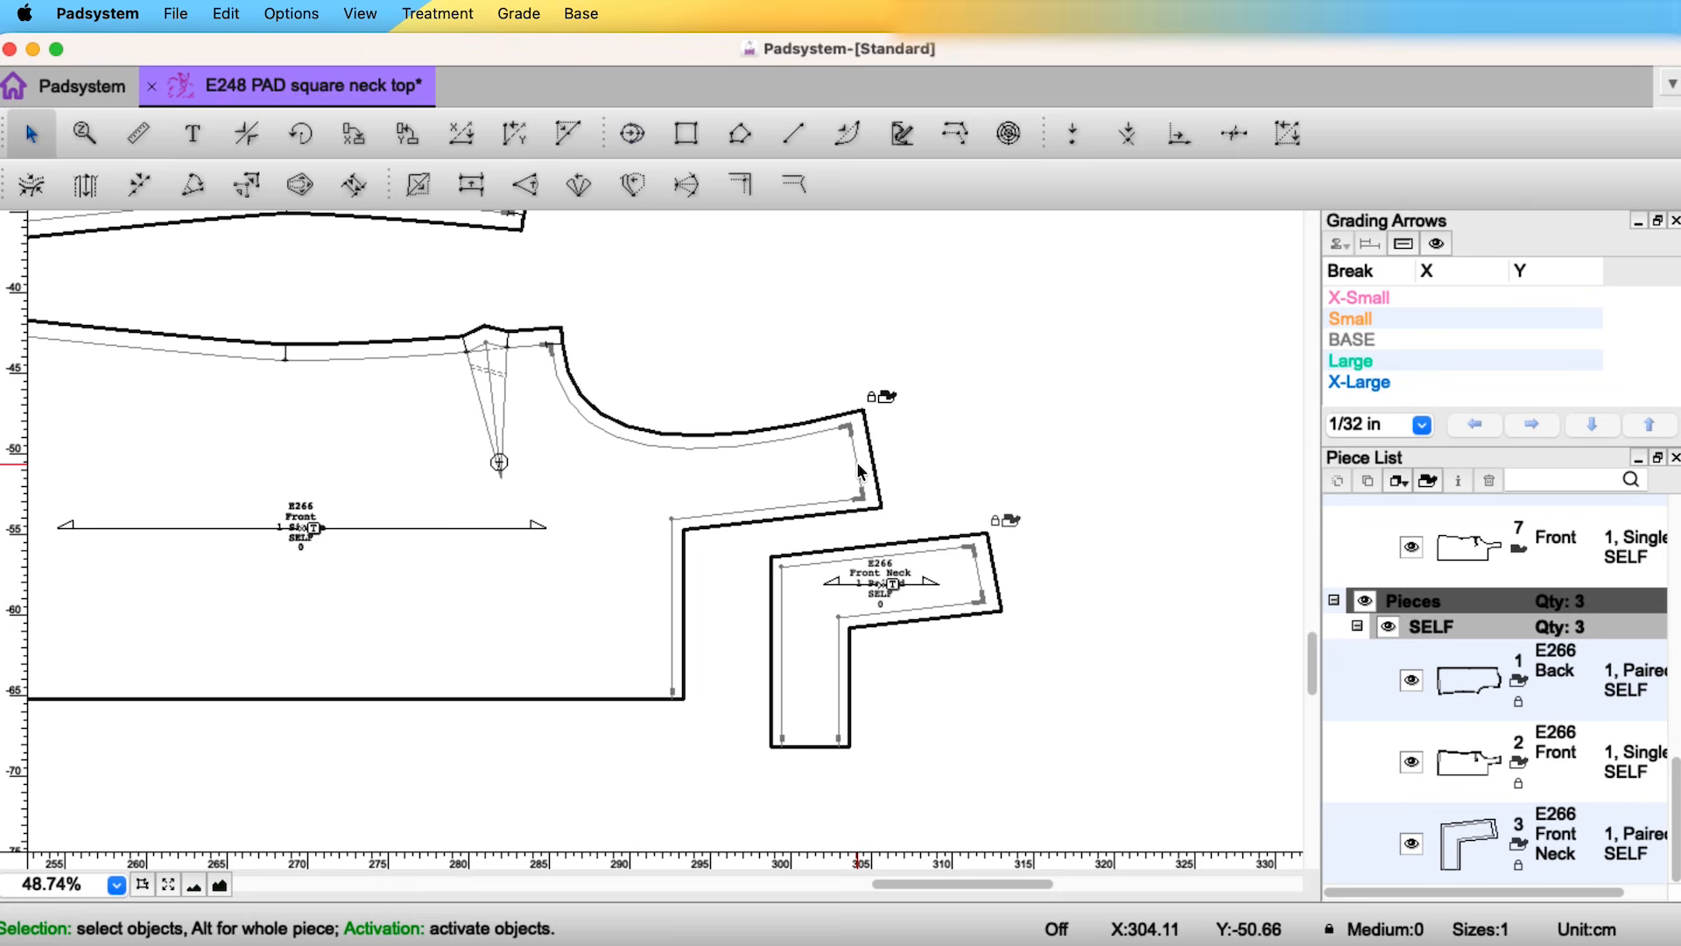
{"action": "left_click", "coordinate": [857, 465]}
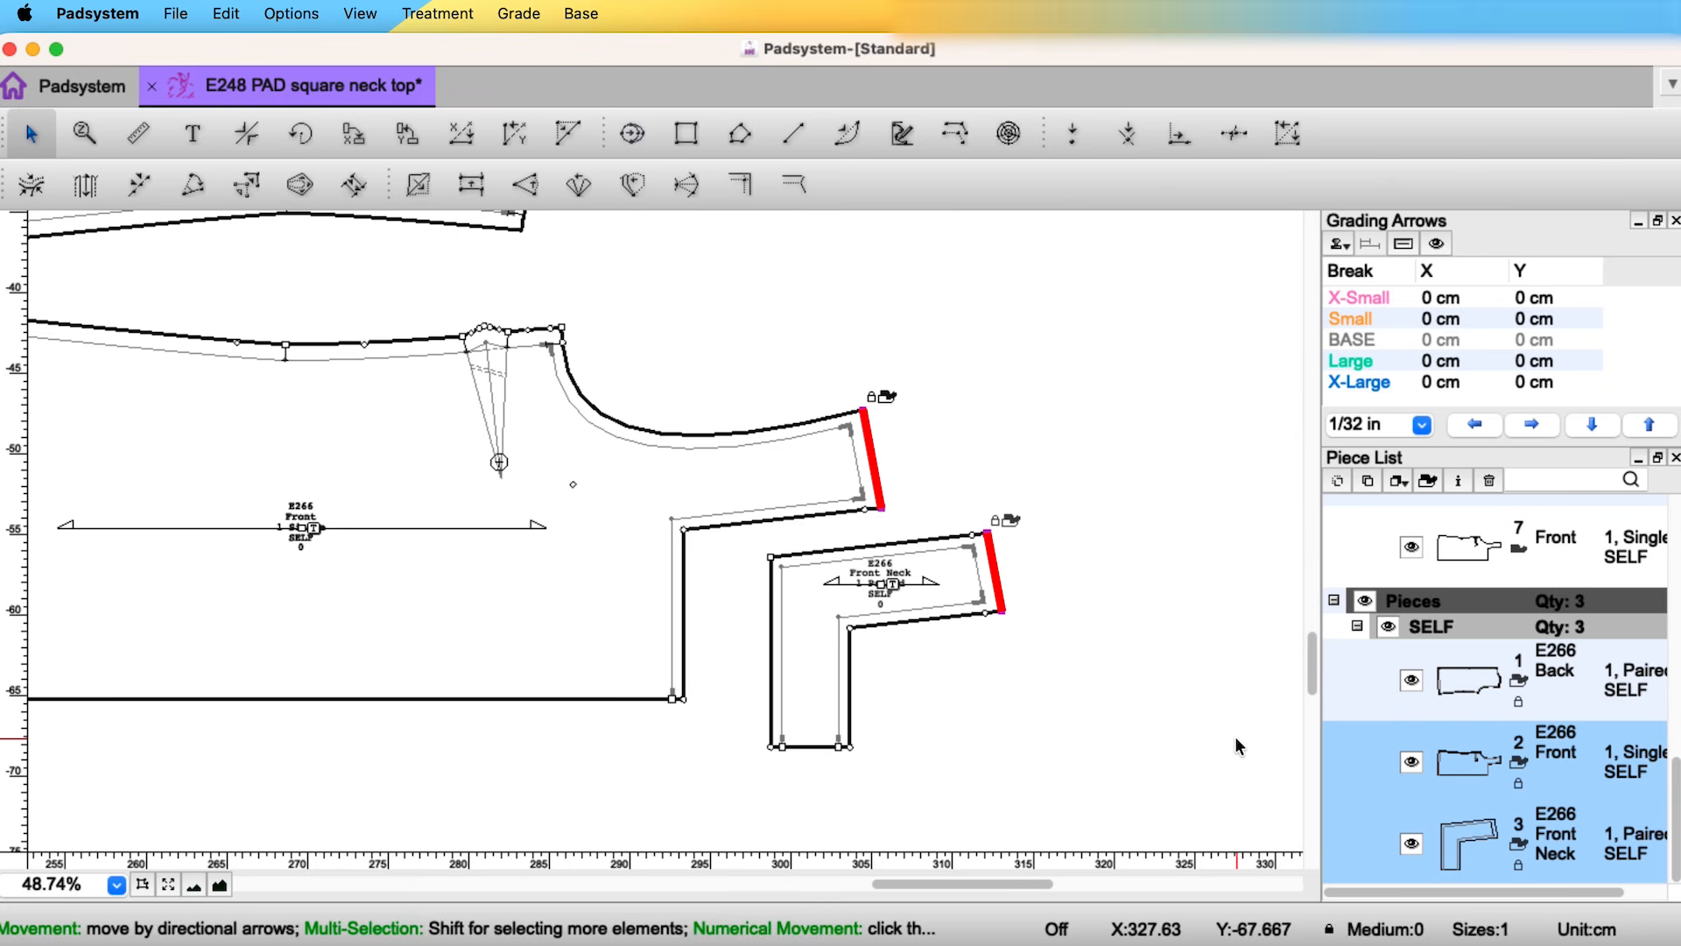
{"action": "left_click", "coordinate": [857, 466]}
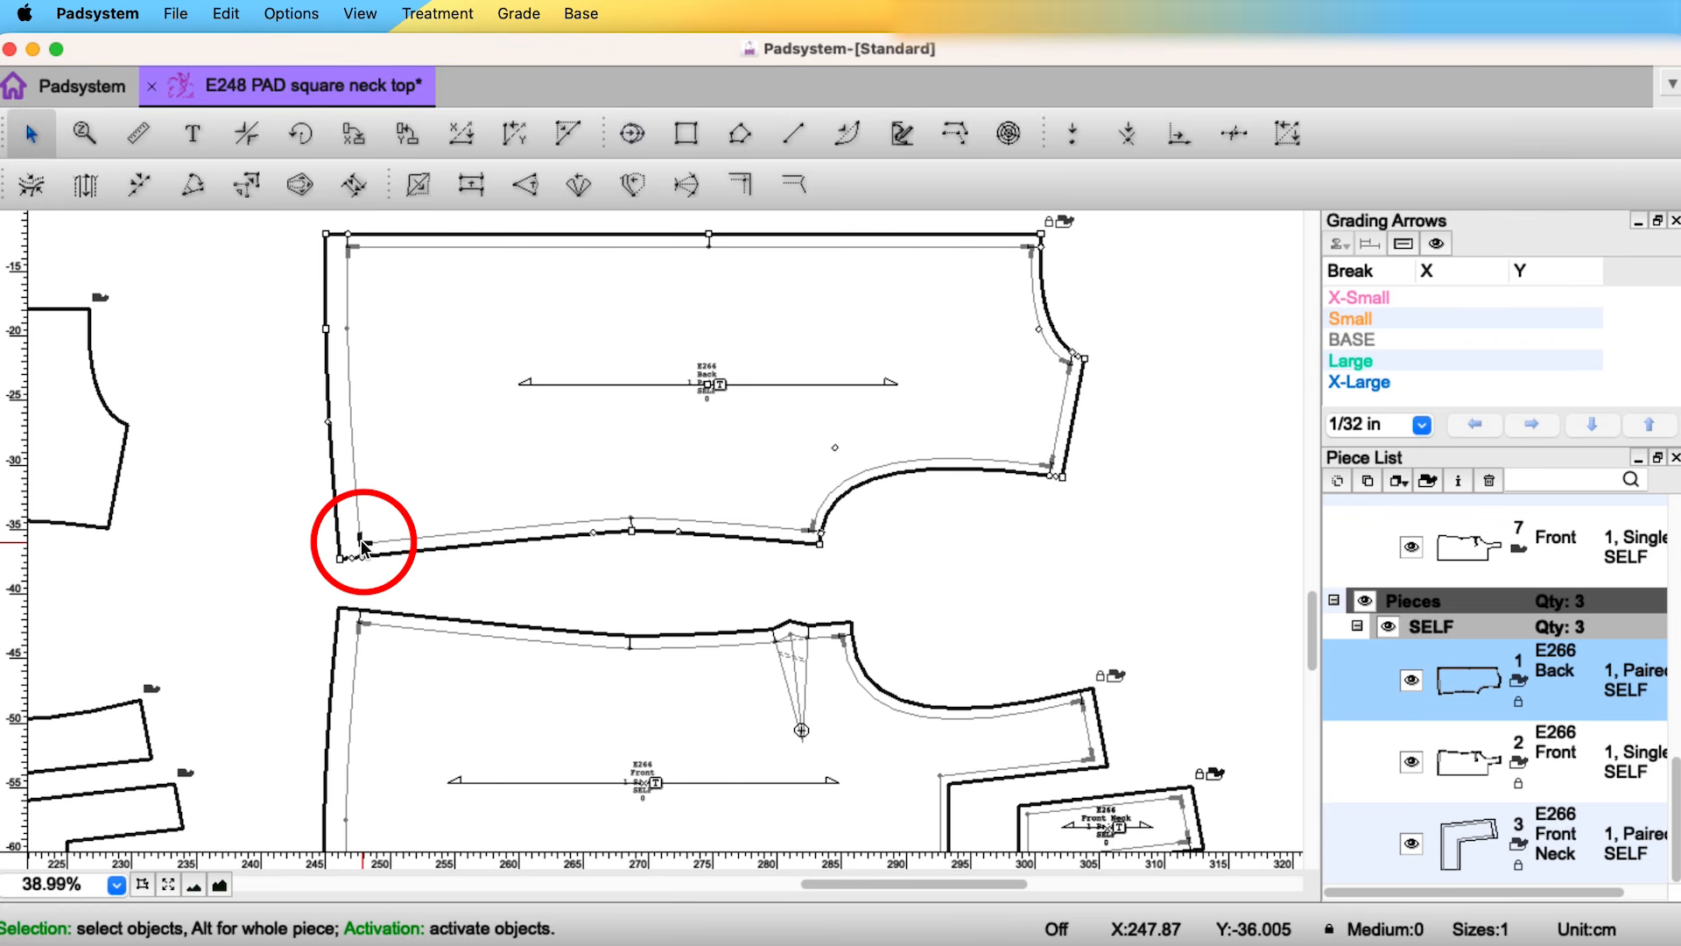
- Set the Back clone's corner between hem and side seam to Hem (Symmetry) on Side 2
{"action": "key", "text": "ctrl+i"}
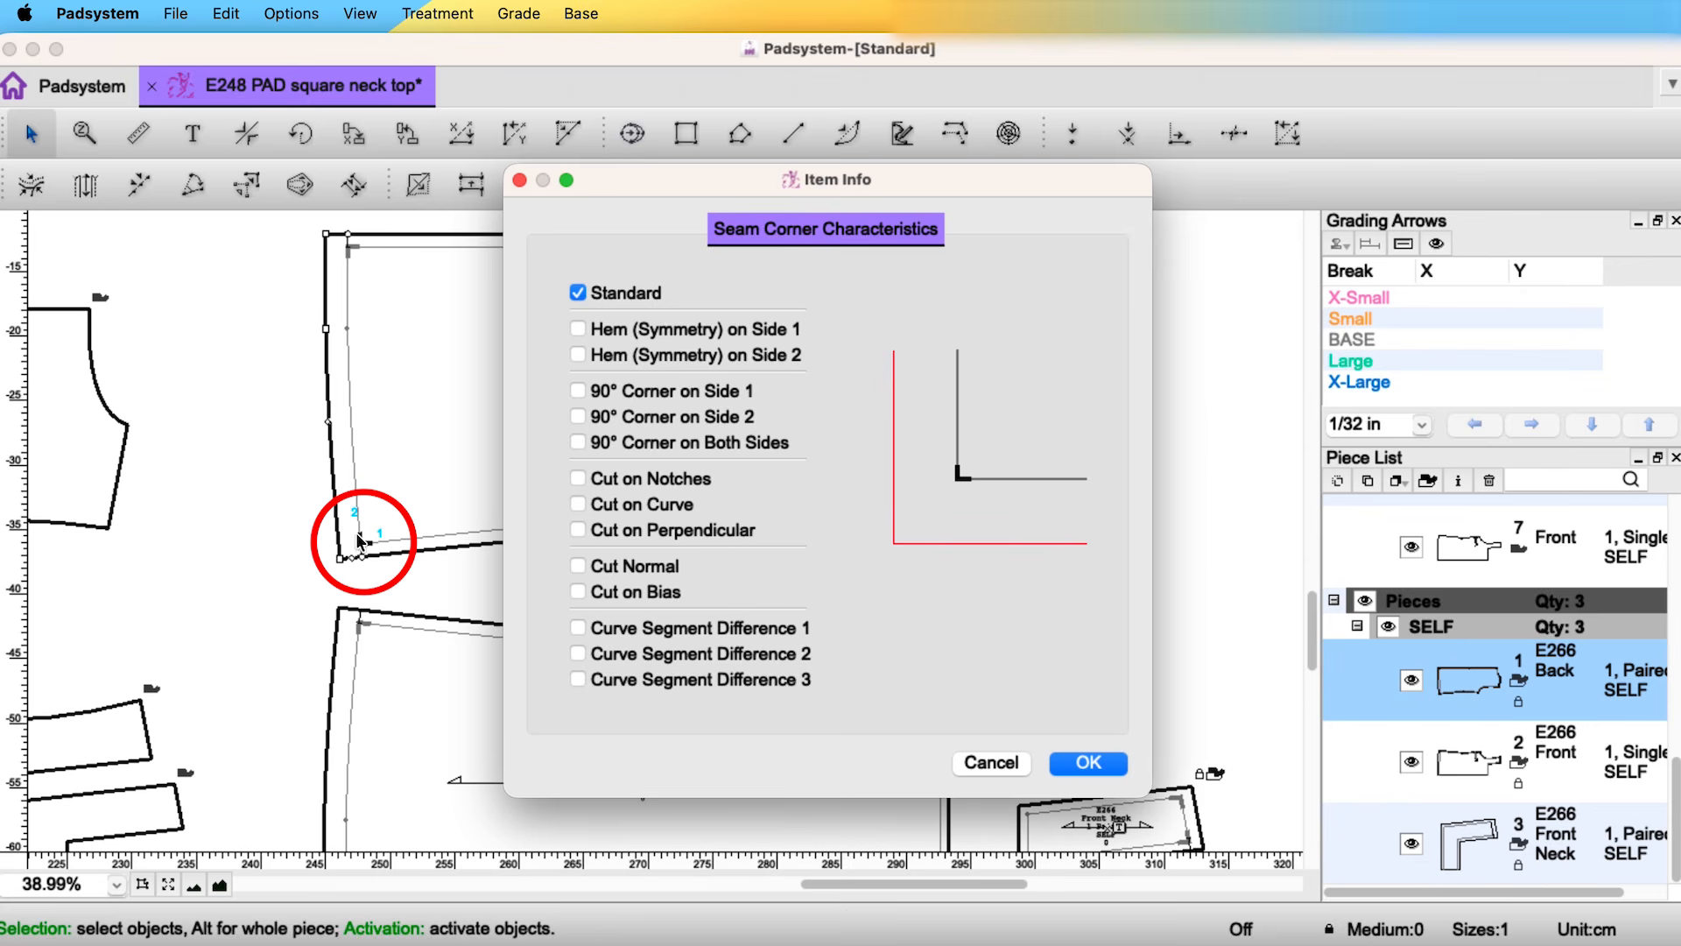
{"action": "left_click", "coordinate": [616, 359]}
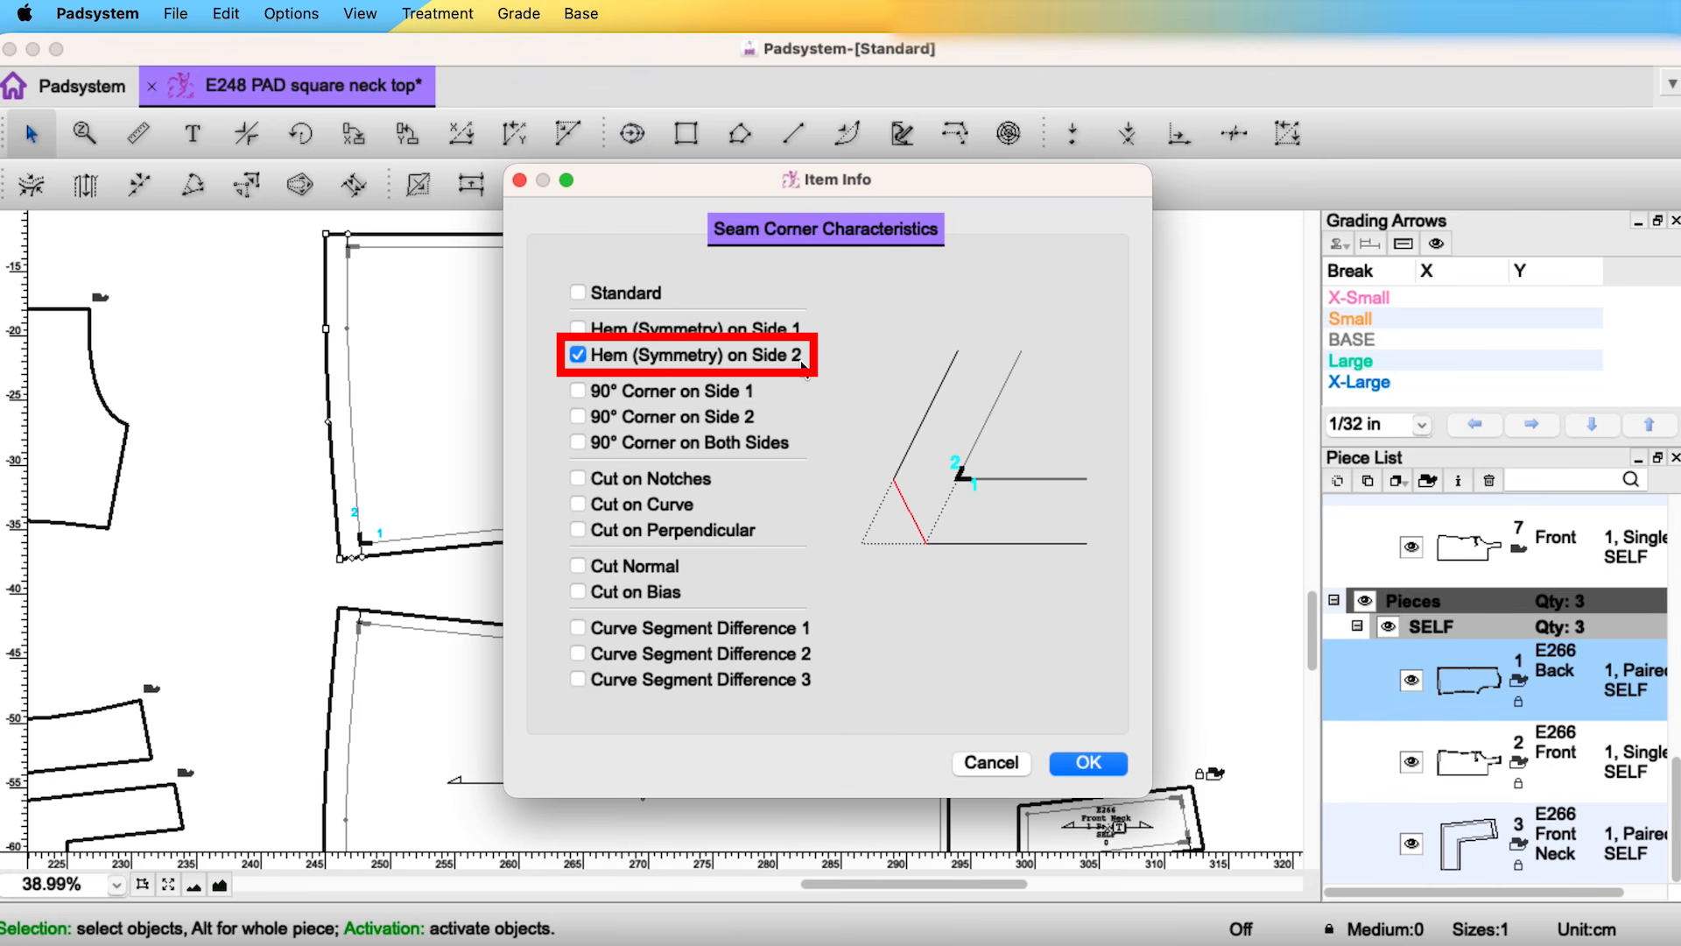
{"action": "left_click", "coordinate": [1086, 771]}
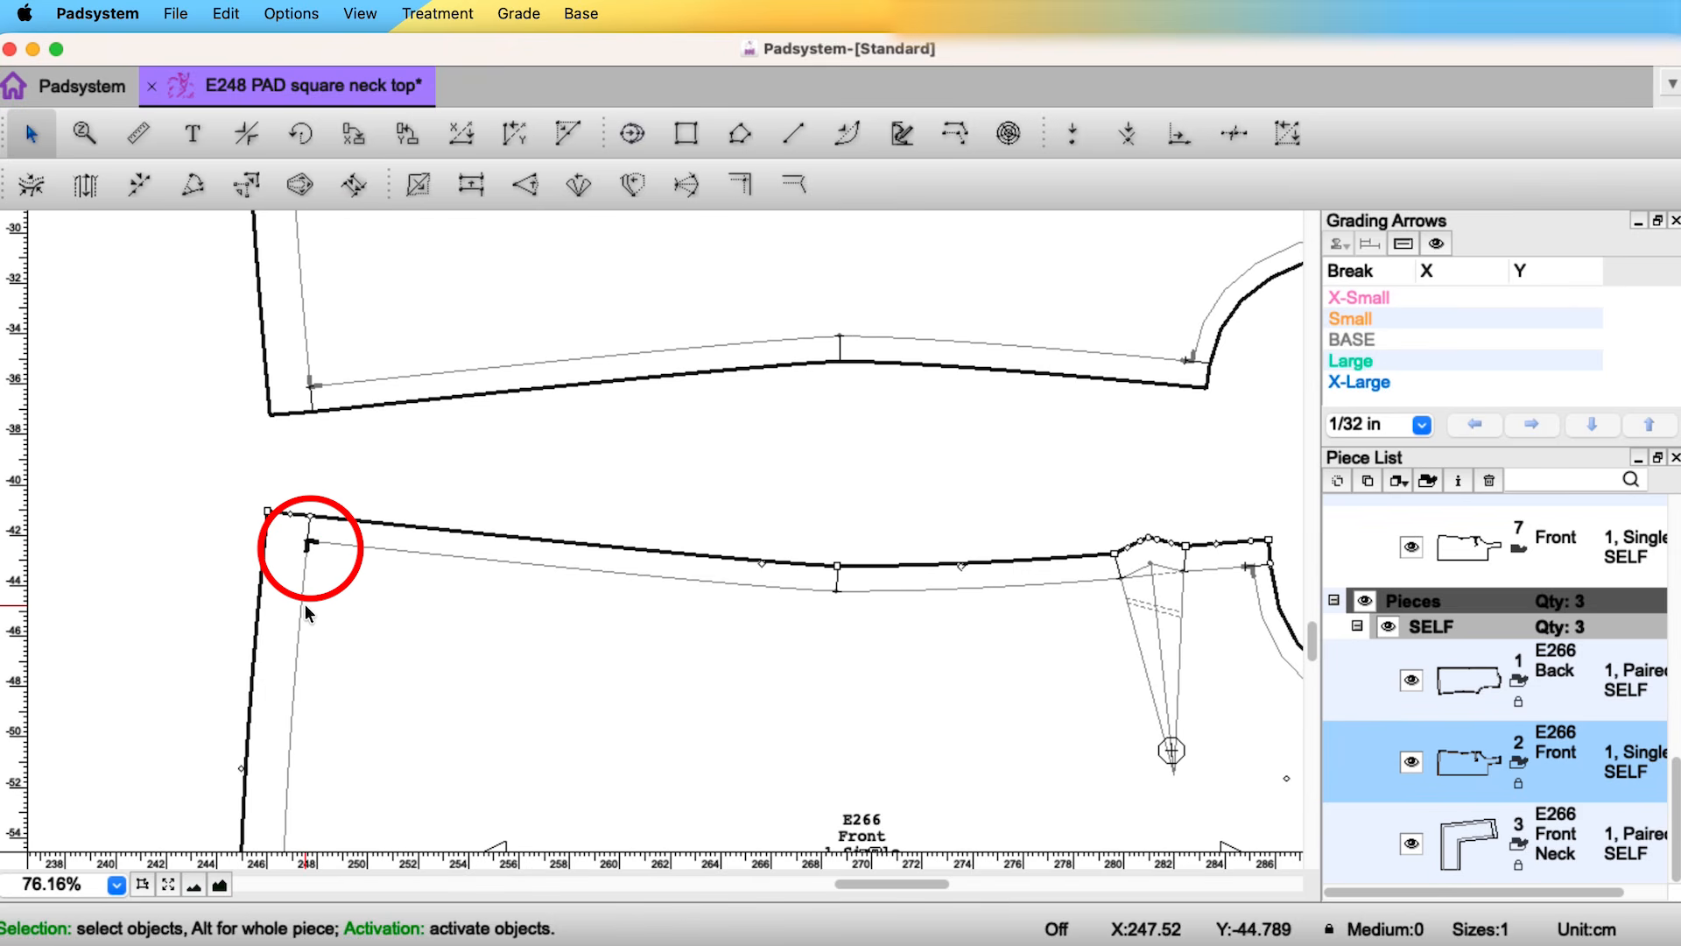
- Set the Front clone's corner between hem and side seam to Hem (Symmetry) on Side 1
{"action": "key", "text": "ctrl+i"}
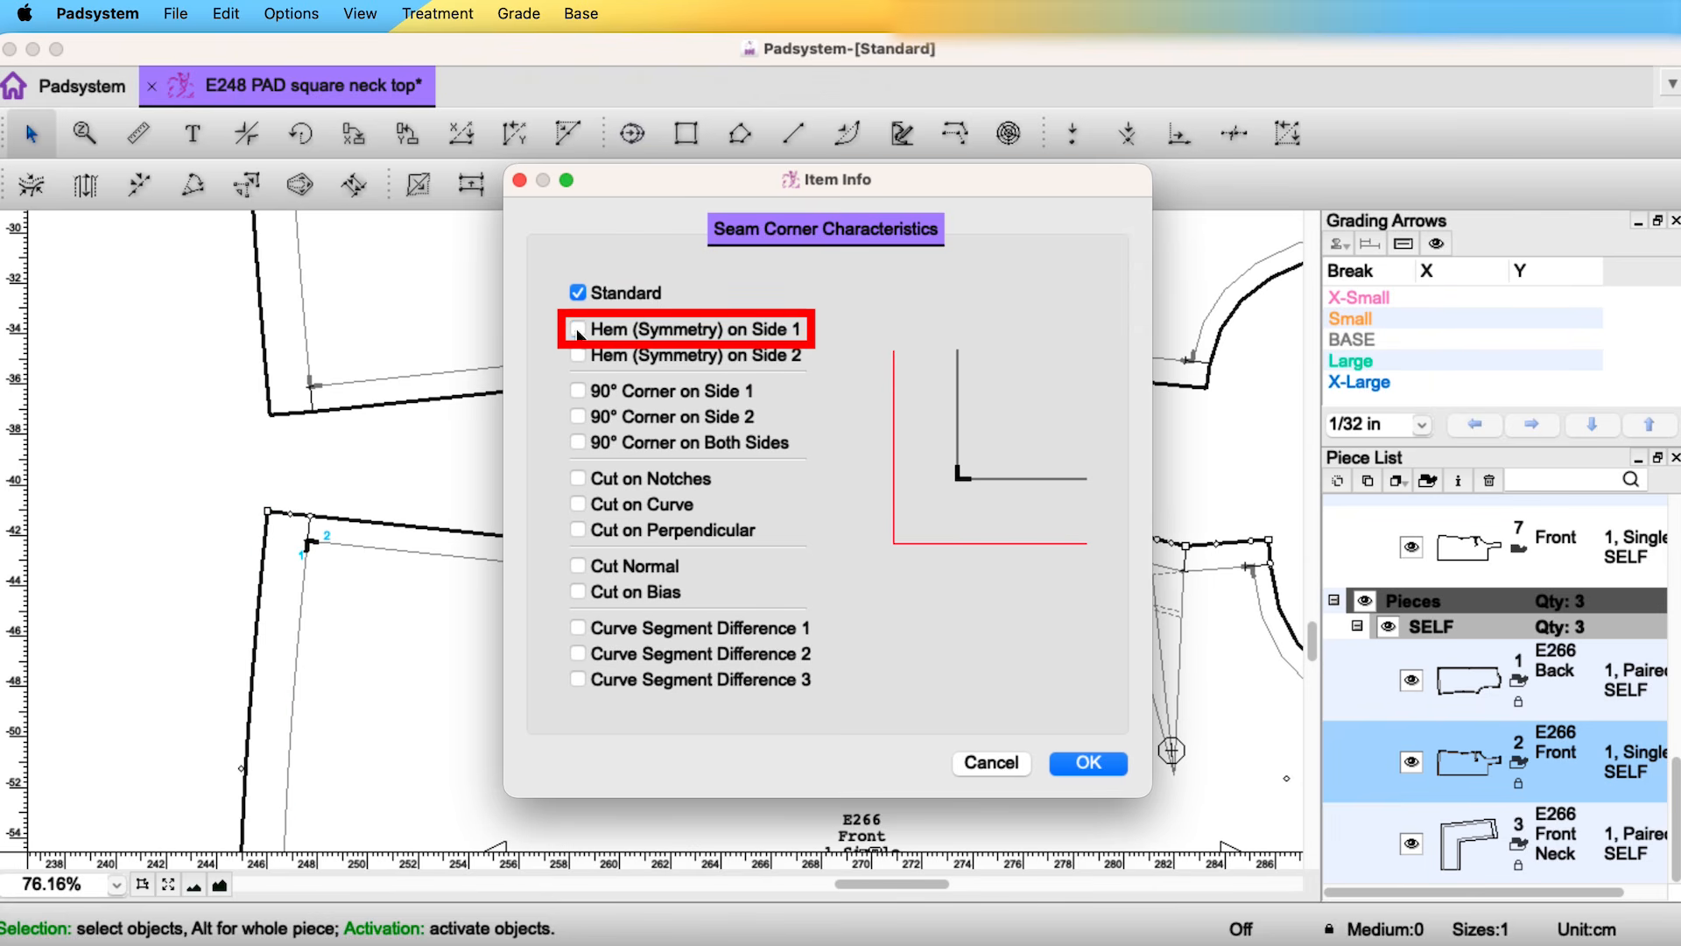
{"action": "left_click", "coordinate": [577, 330]}
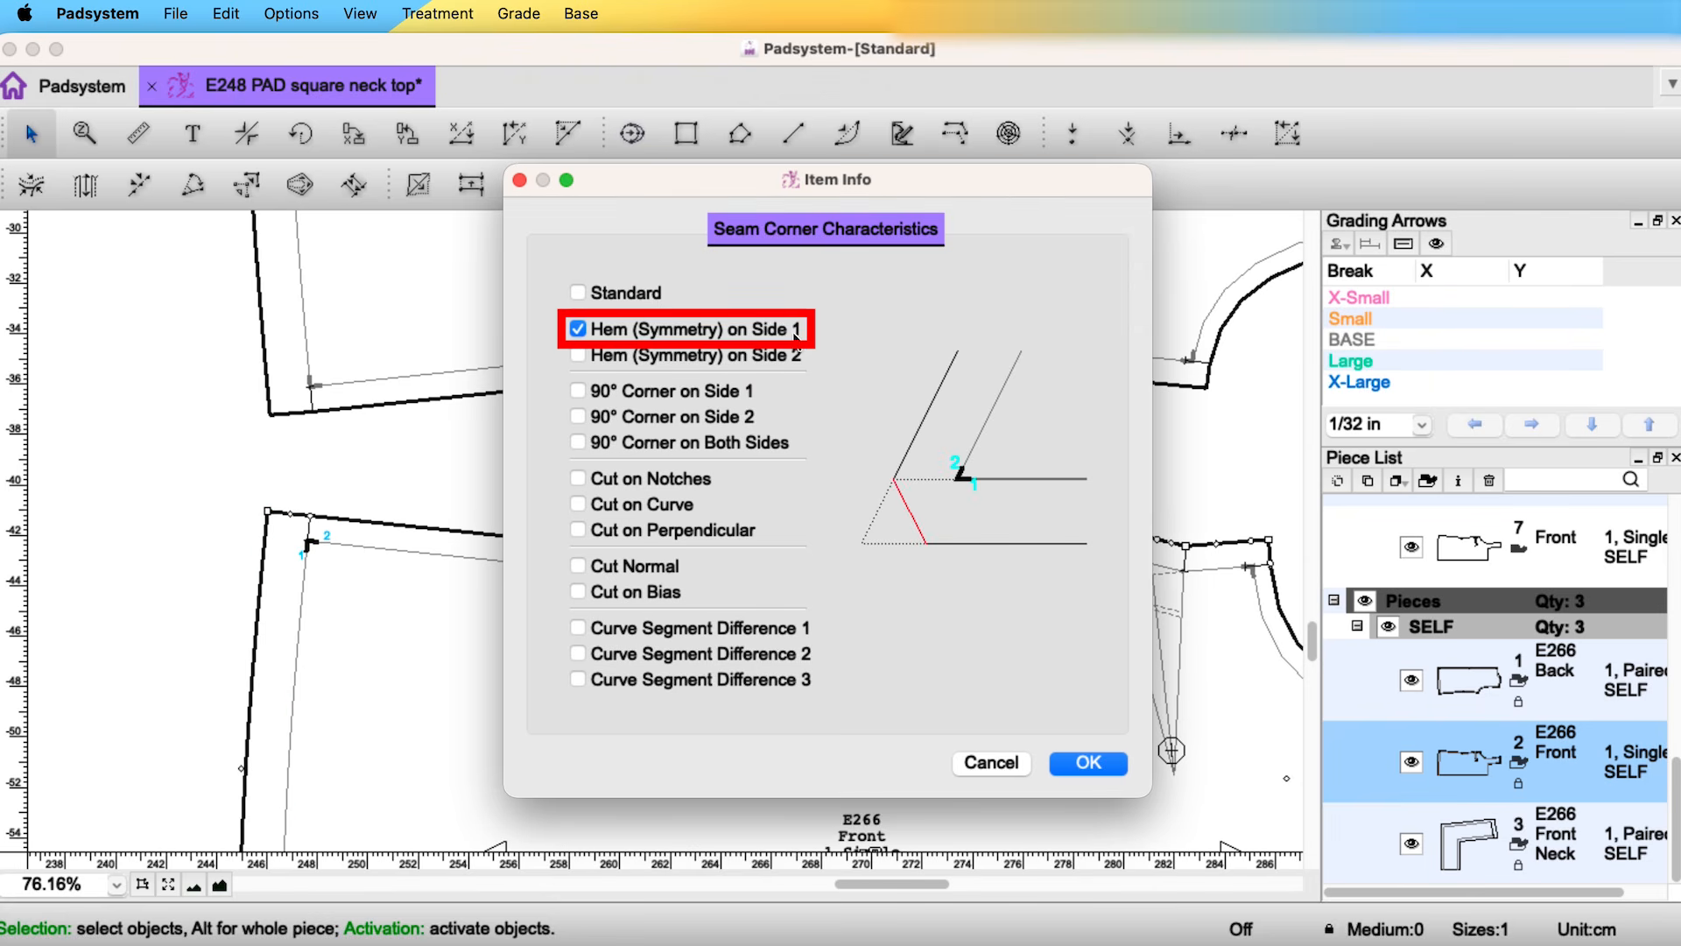
{"action": "left_click", "coordinate": [1095, 759]}
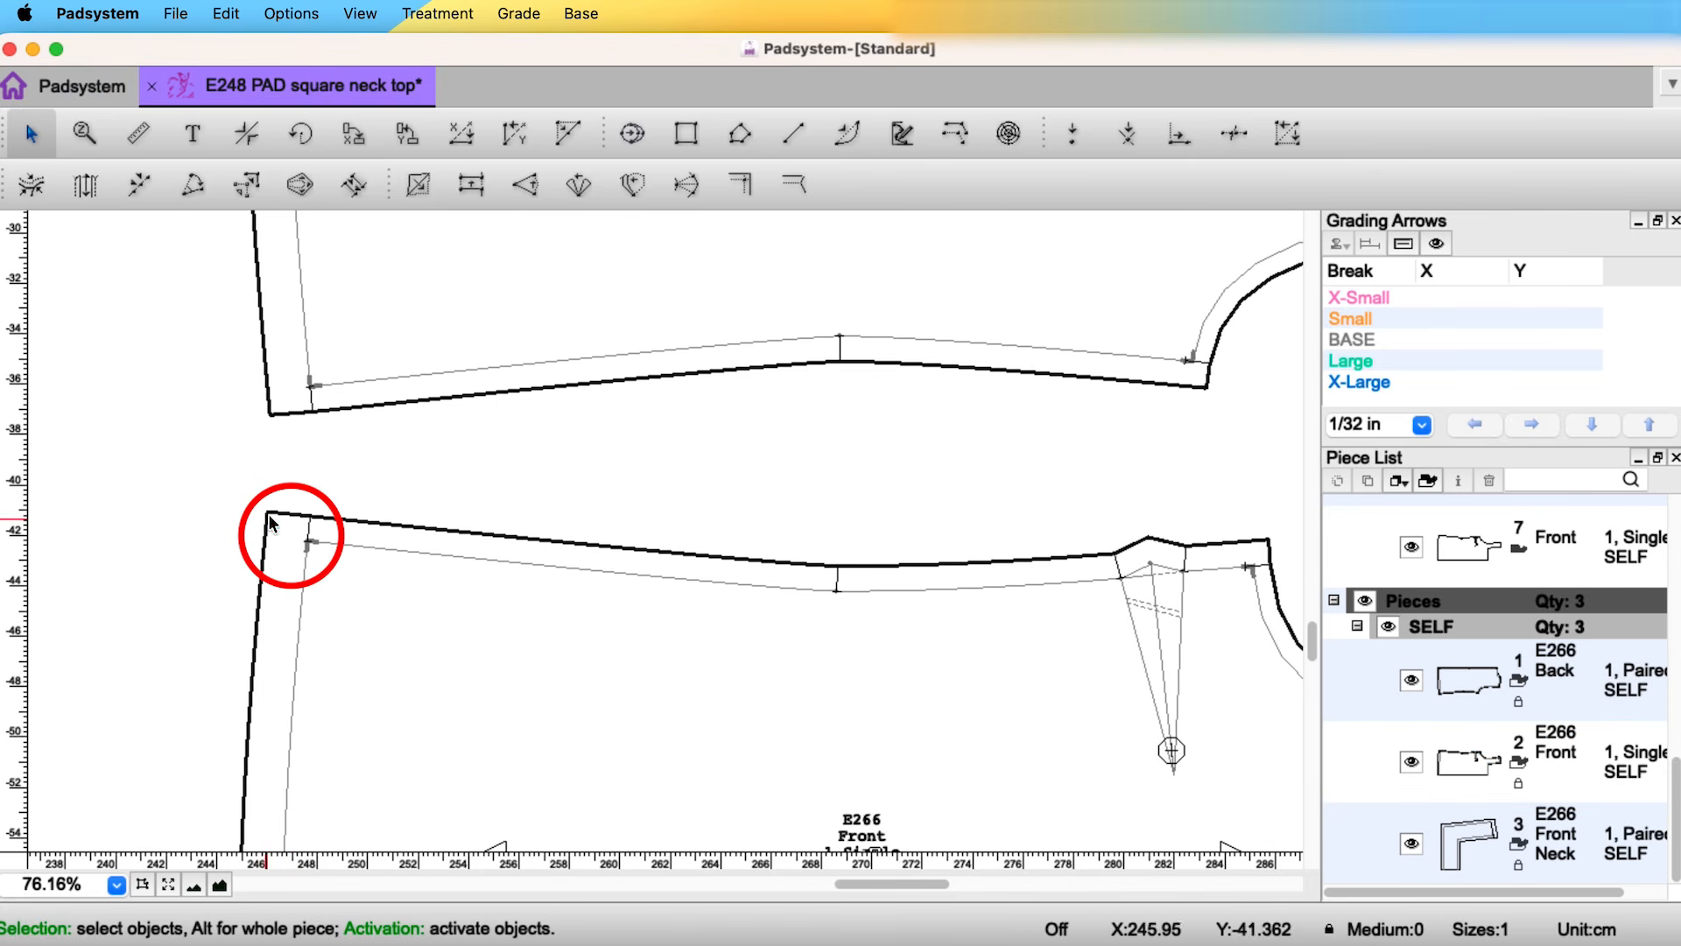
- Move the Front clone against the Back clone so their underarm corners meet for comparing the armhole
{"action": "left_click_drag", "start_coordinate": [847, 598], "coordinate": [786, 460]}
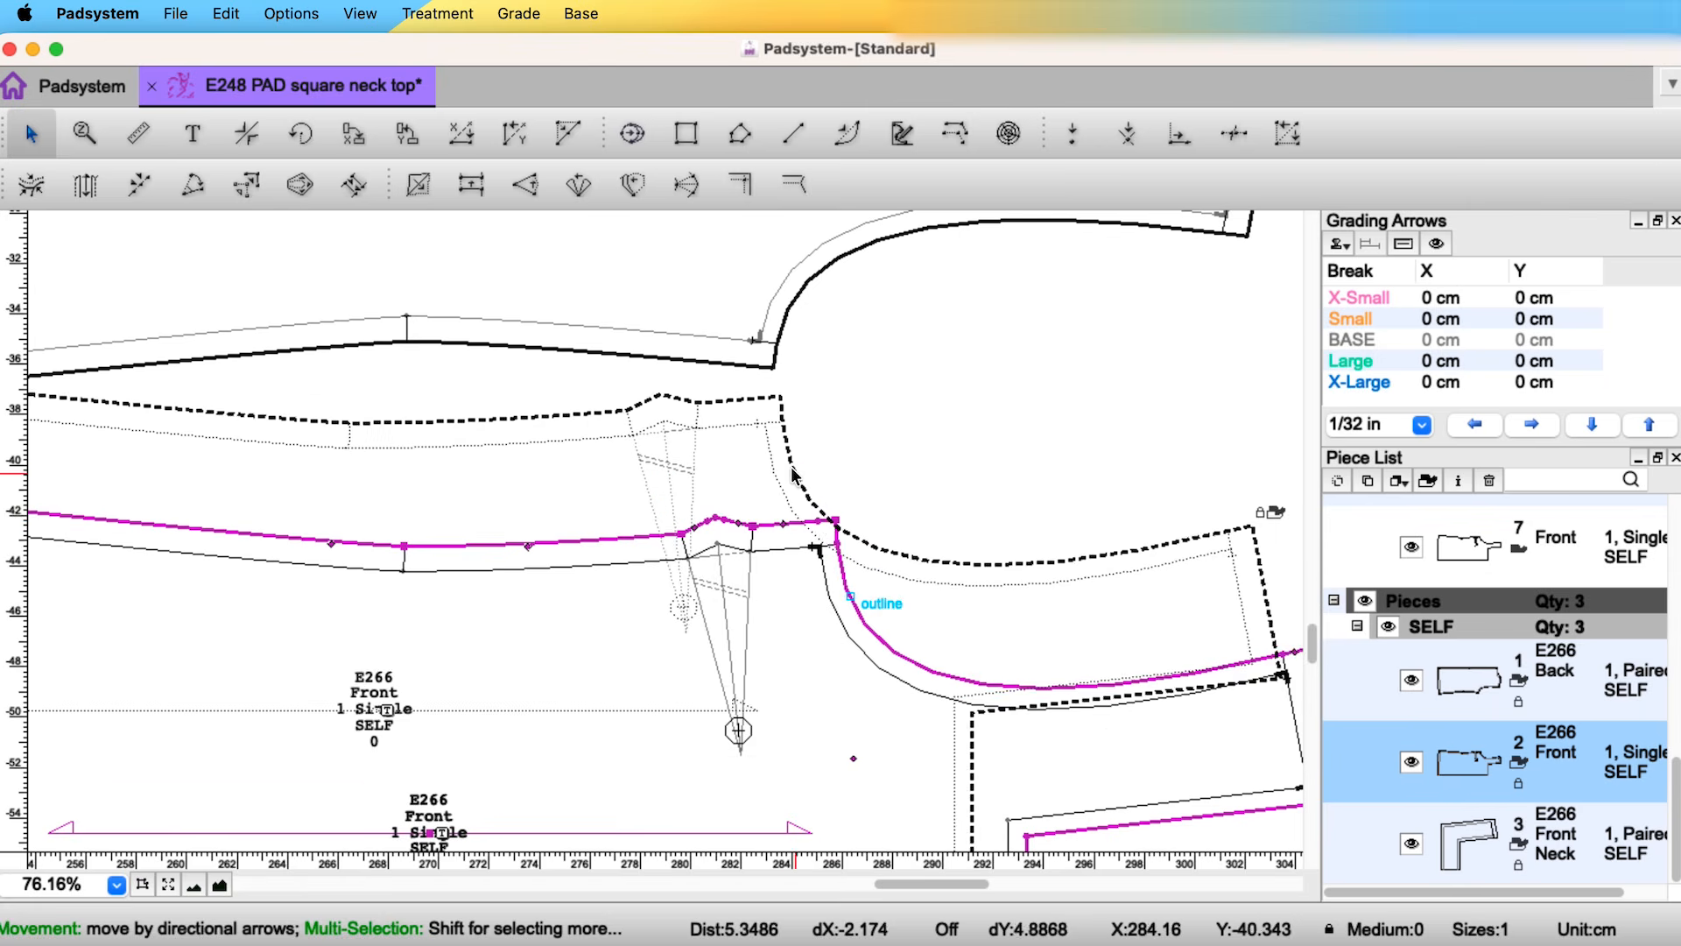
{"action": "left_click", "coordinate": [799, 405]}
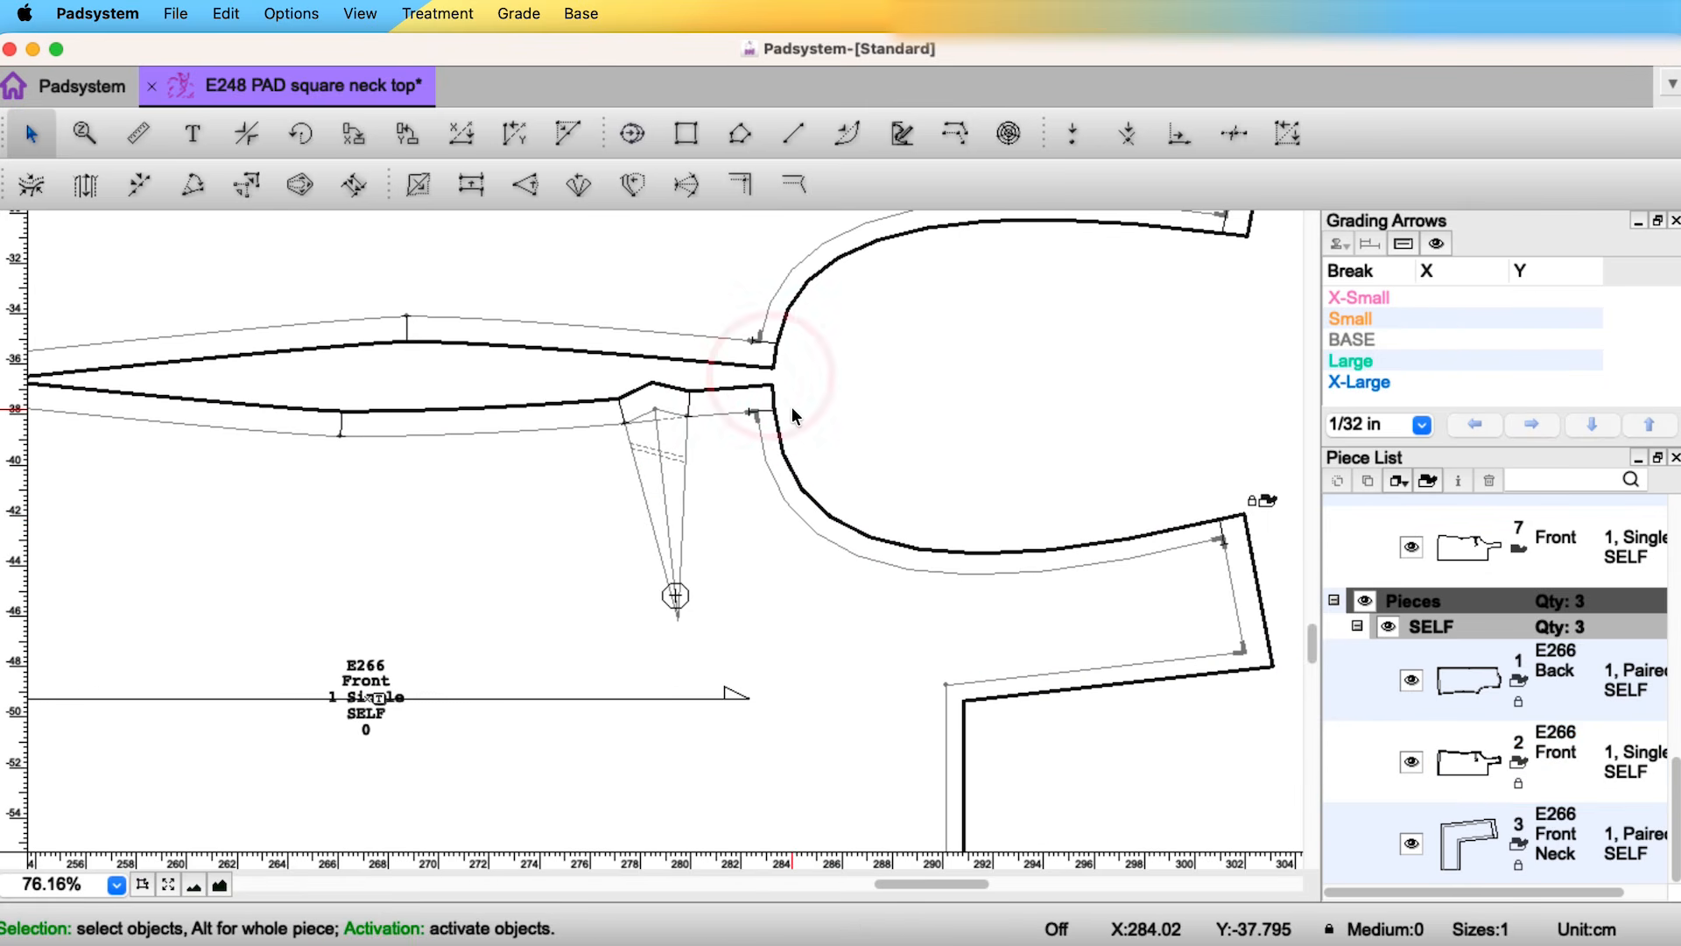
- Flip the Front Neck clone and place its shoulder seam on the Back clone's shoulder seam, matching the neckline ends
{"action": "scroll", "coordinate": [847, 426], "scroll_direction": "up", "scroll_amount": 5}
{"action": "scroll", "coordinate": [847, 426], "scroll_direction": "right", "scroll_amount": 3}
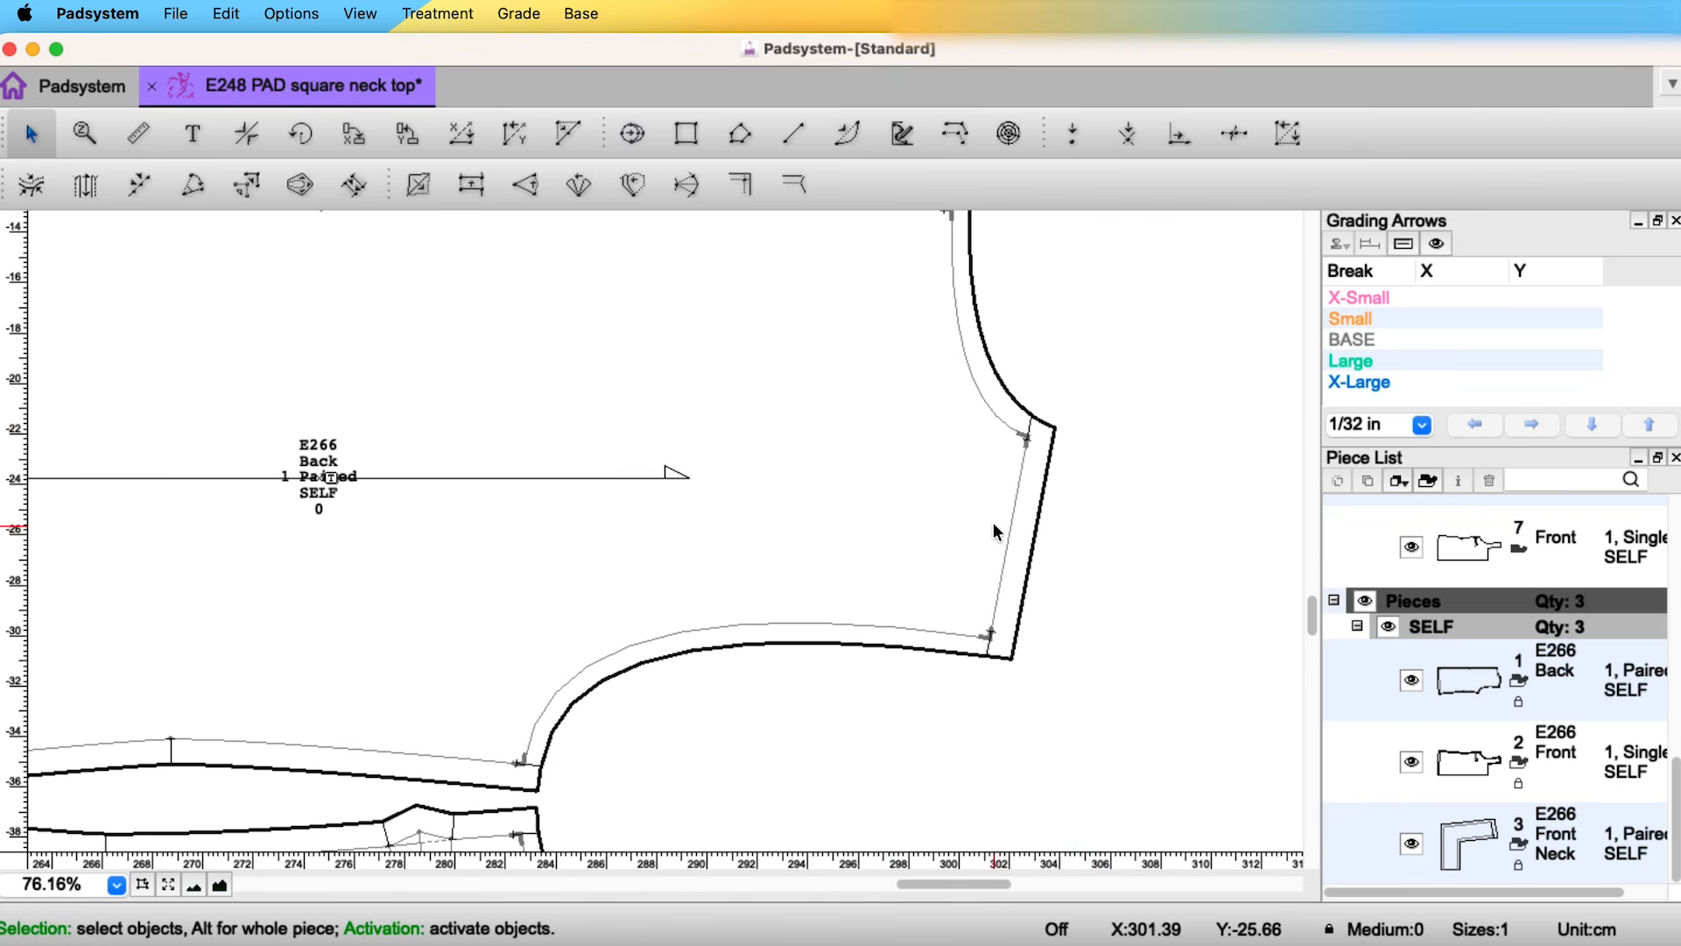
{"action": "scroll", "coordinate": [642, 810], "scroll_direction": "down", "scroll_amount": 5}
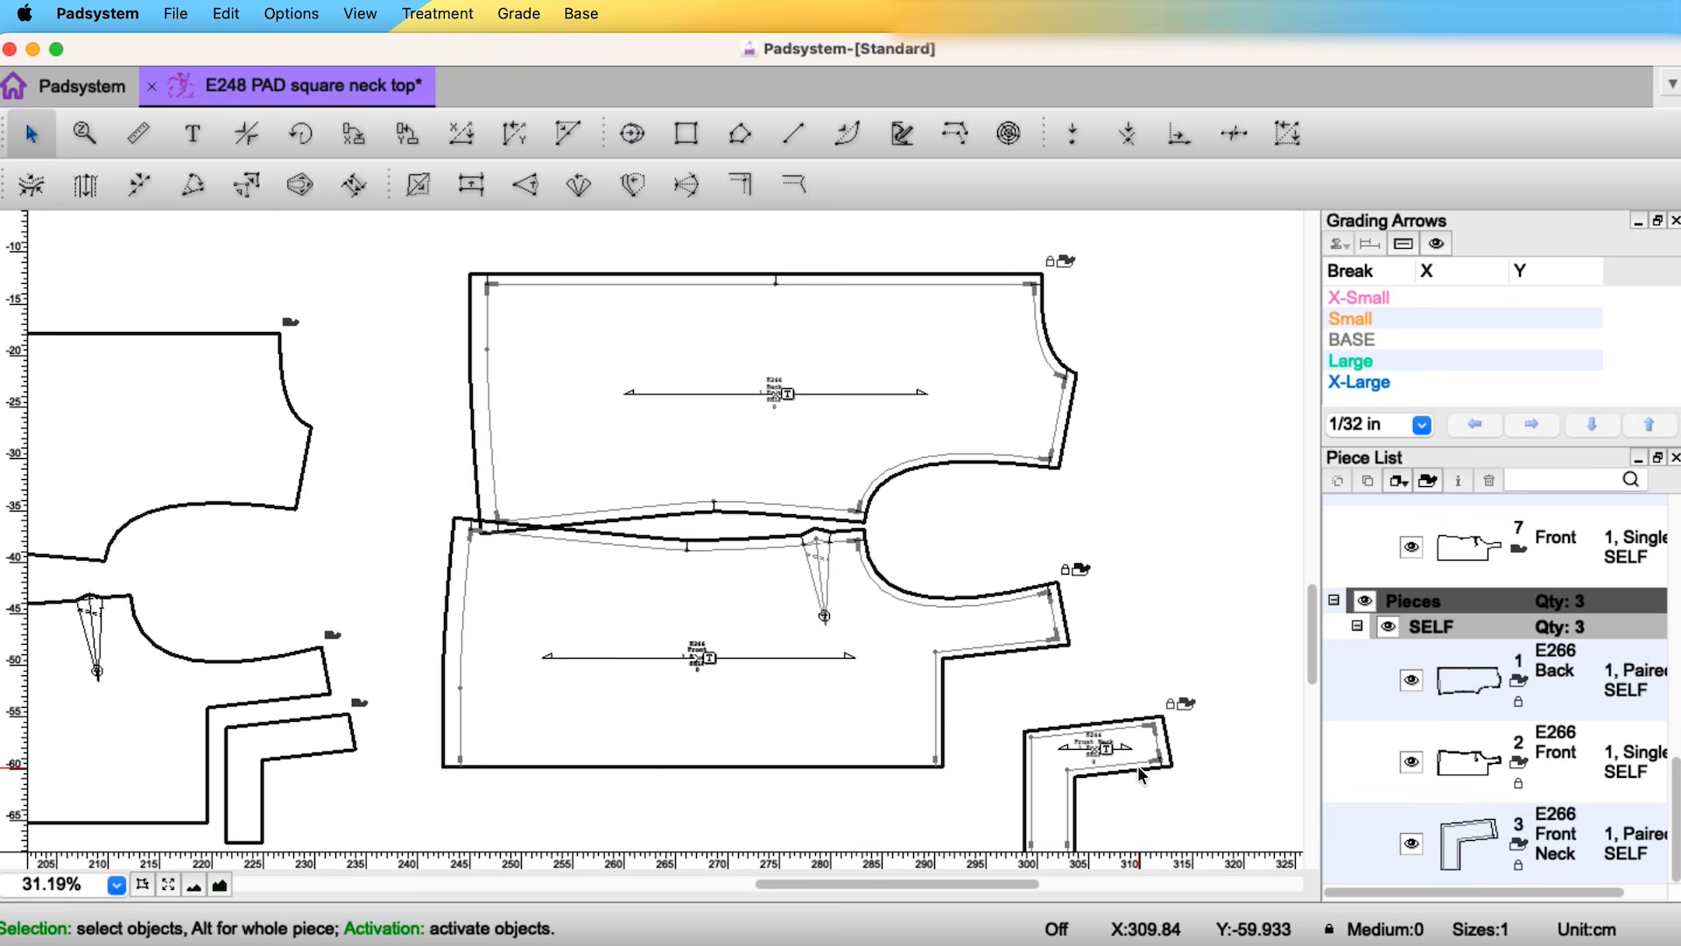
{"action": "left_click", "coordinate": [1143, 773]}
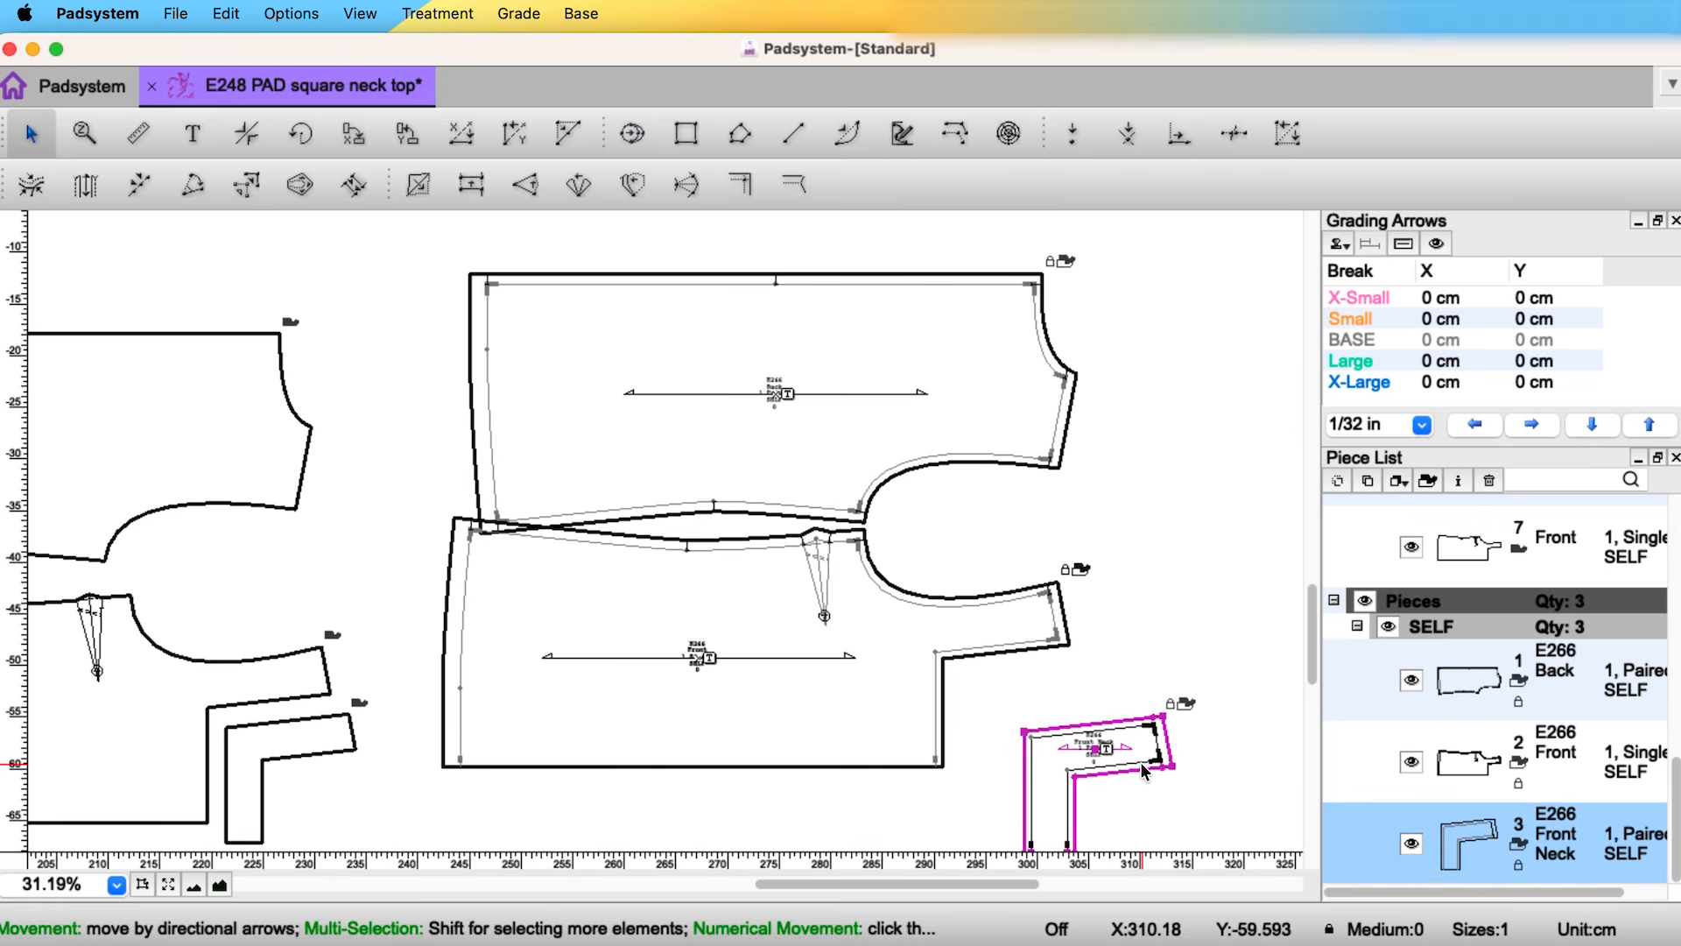
{"action": "key", "text": "v"}
{"action": "left_click_drag", "start_coordinate": [1166, 794], "coordinate": [1077, 403]}
{"action": "left_click_drag", "start_coordinate": [1078, 403], "coordinate": [1070, 406]}
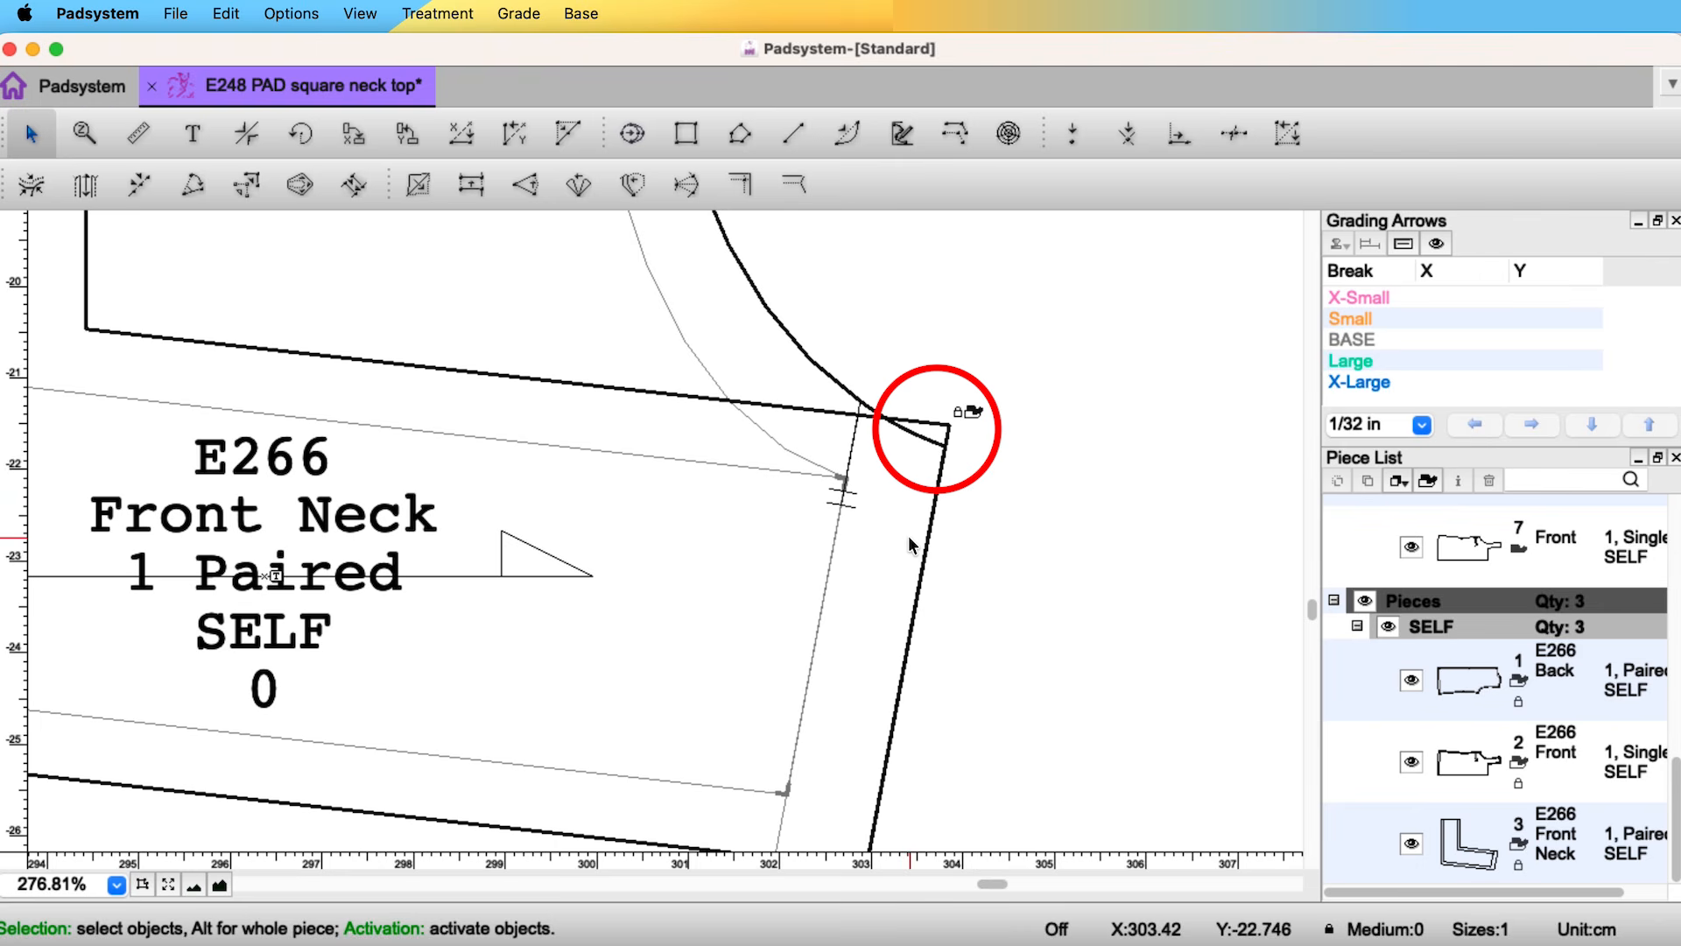
- Move the Front Neck clone off the Back's shoulder and set the Back's neckline-shoulder corner to 90° Corner on Side 2
{"action": "left_click_drag", "start_coordinate": [824, 412], "coordinate": [572, 422]}
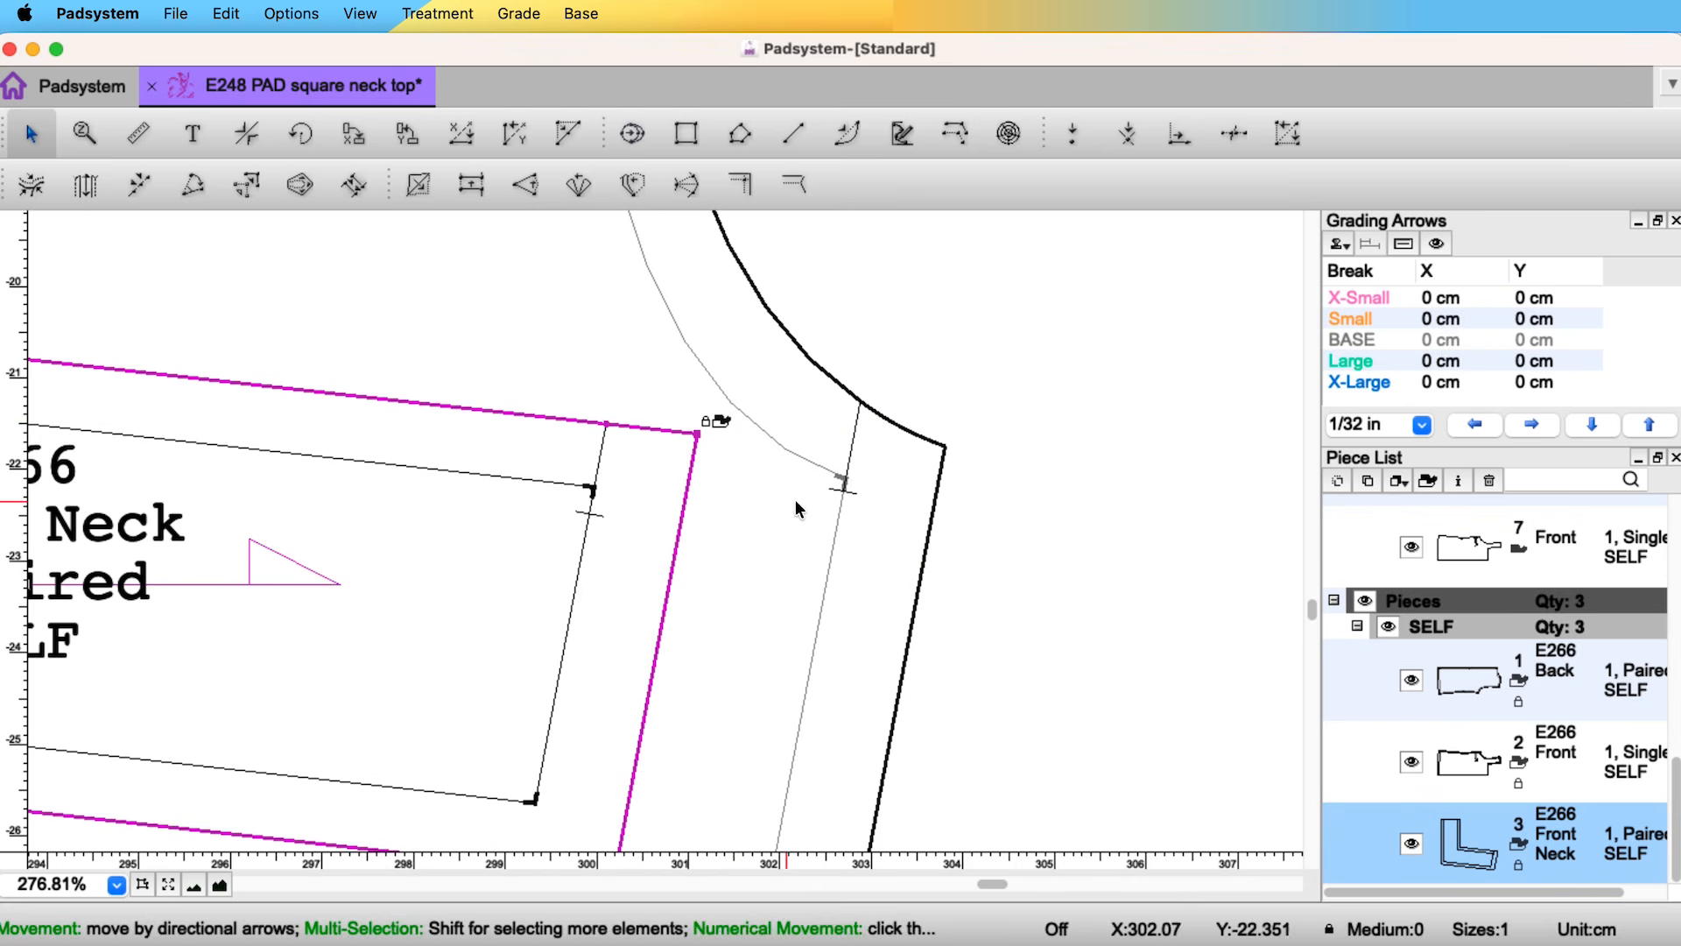
{"action": "key", "text": "ctrl+i"}
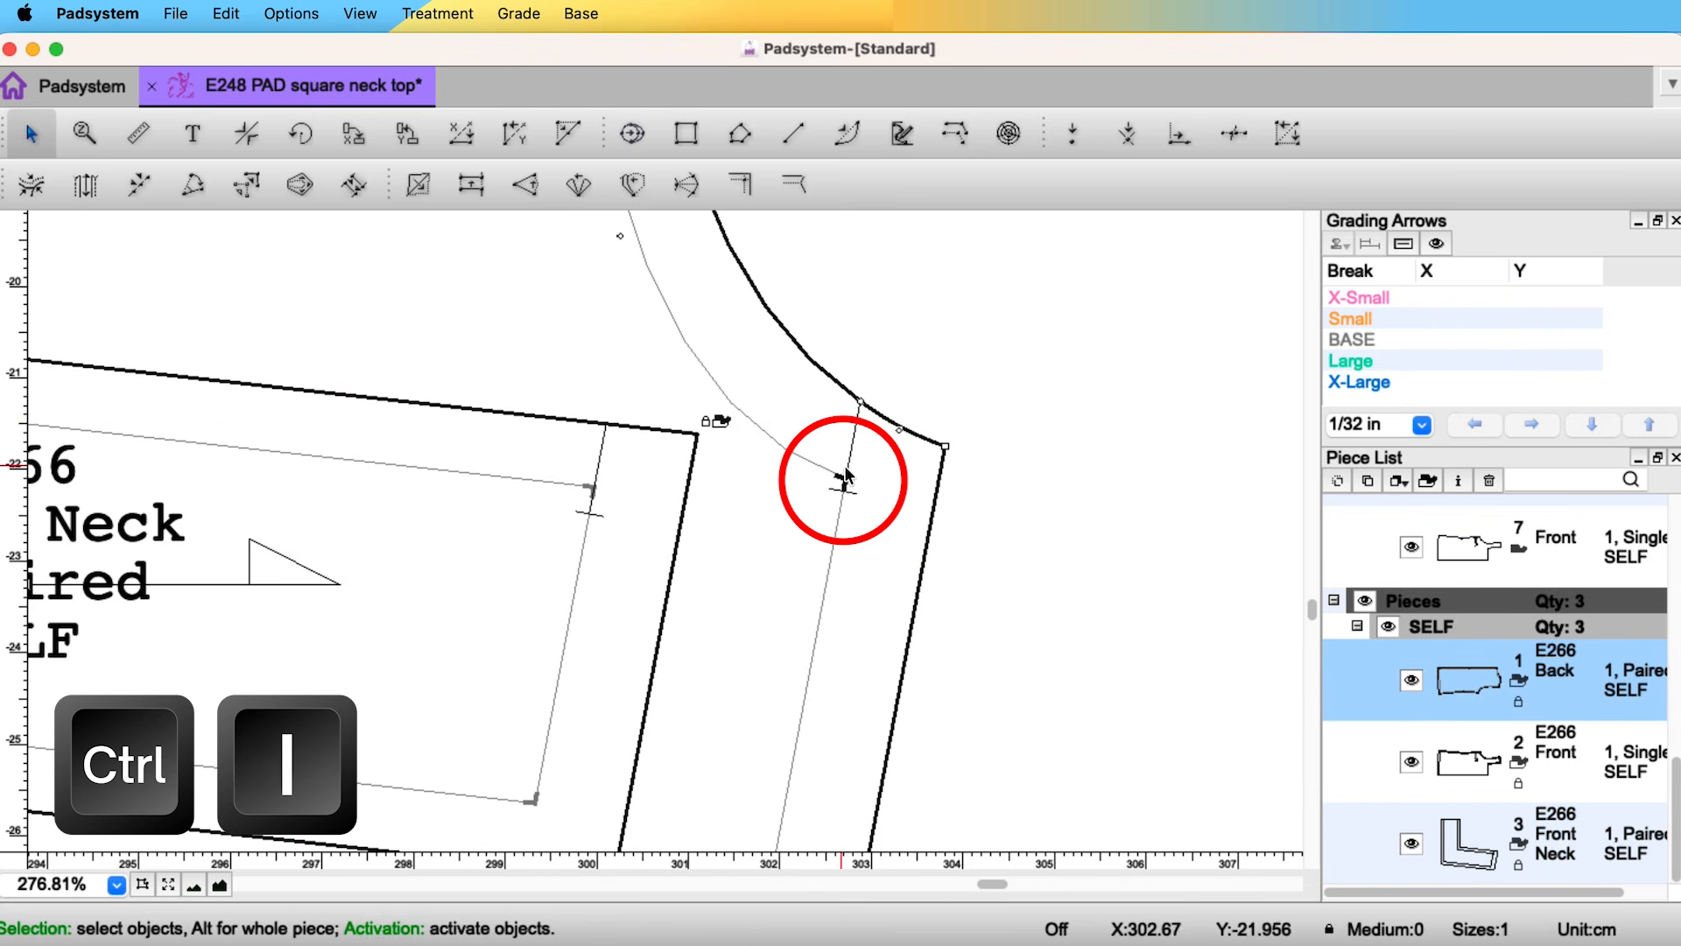
{"action": "left_click", "coordinate": [836, 481]}
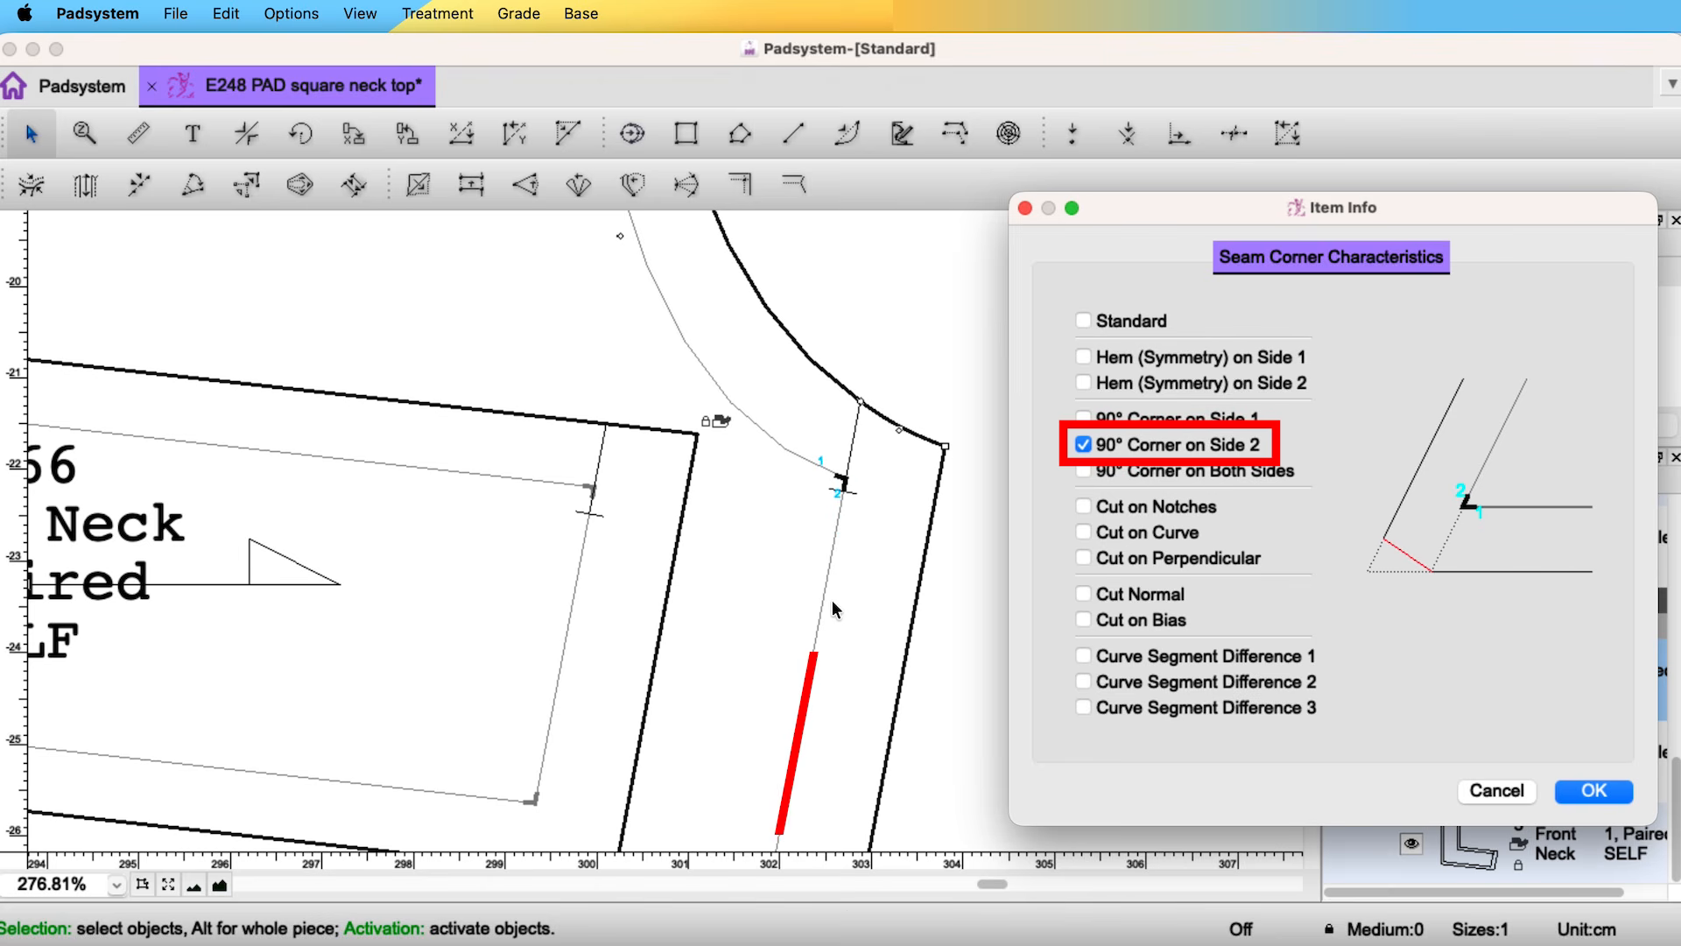
{"action": "left_click", "coordinate": [1593, 791]}
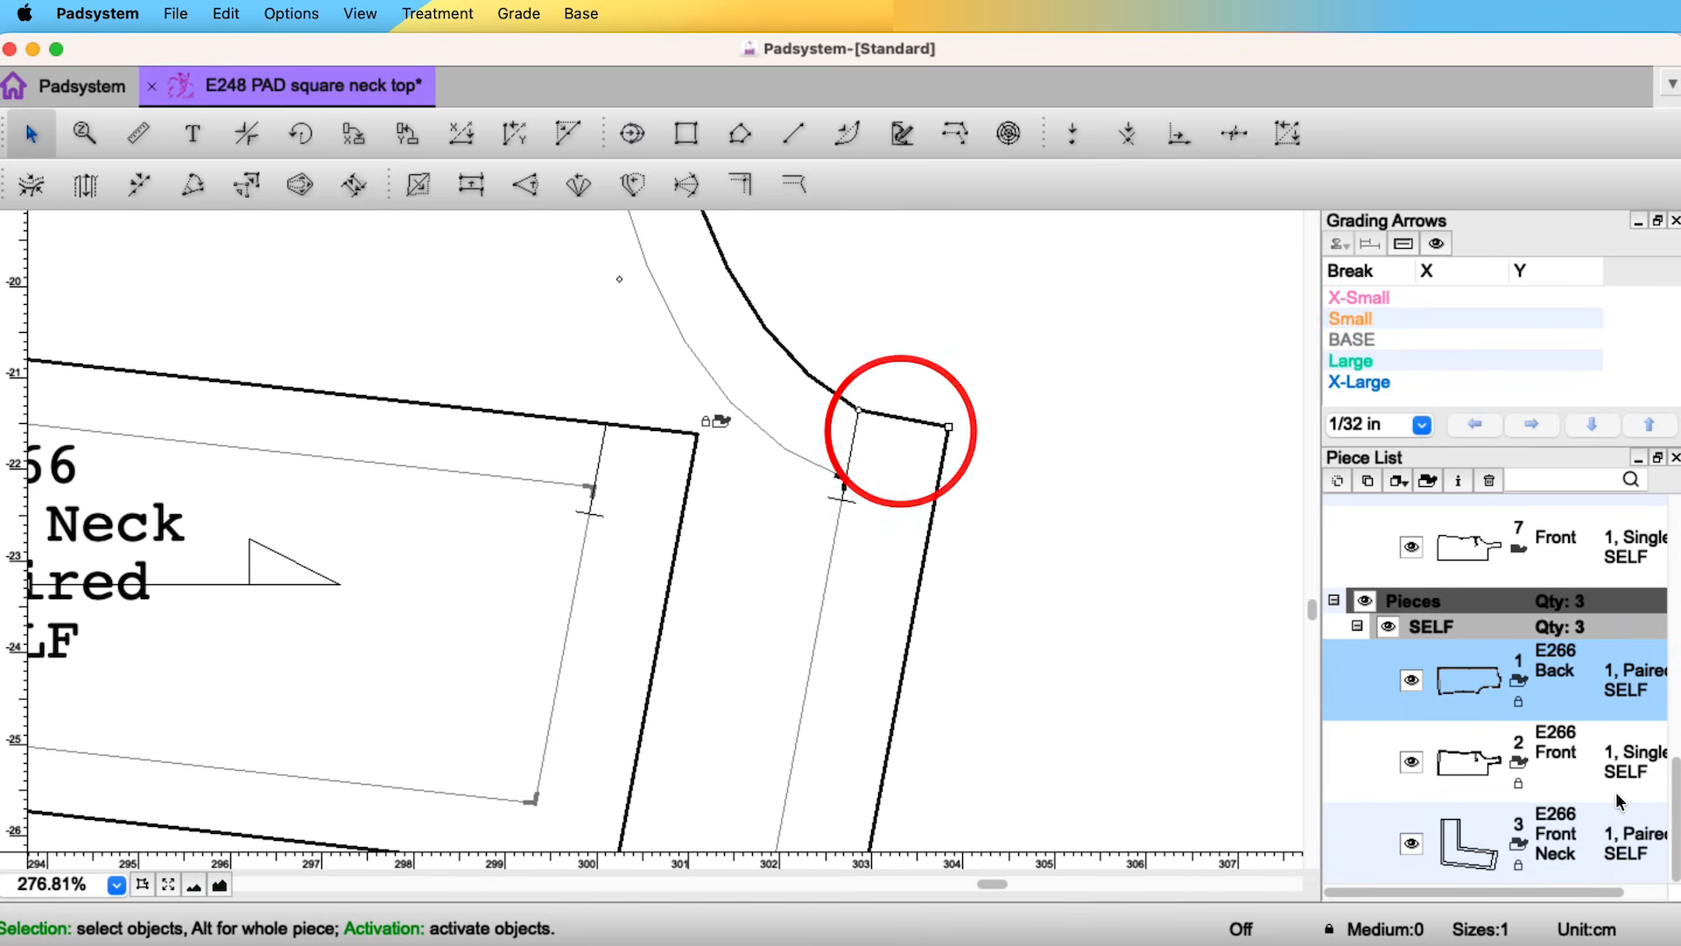
- Check the Front Neck against the Back's shoulder, move it clear, and set its neckline-shoulder corner to 90° Corner on Side 2
{"action": "left_click", "coordinate": [921, 559]}
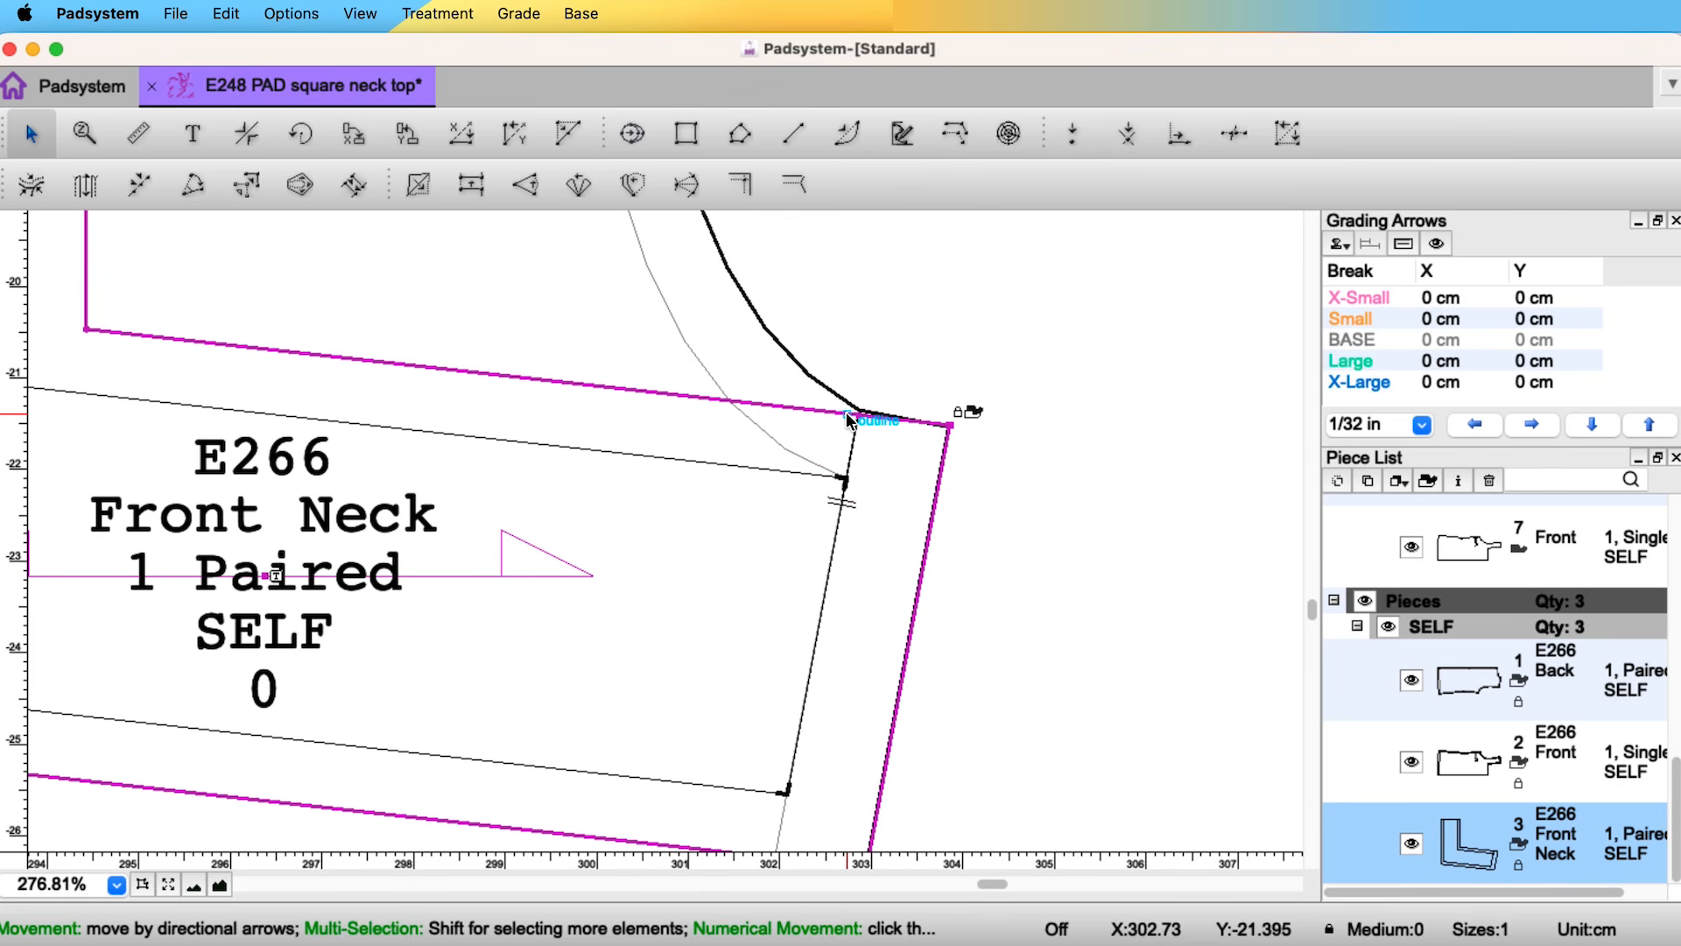
{"action": "left_click_drag", "start_coordinate": [845, 412], "coordinate": [338, 340]}
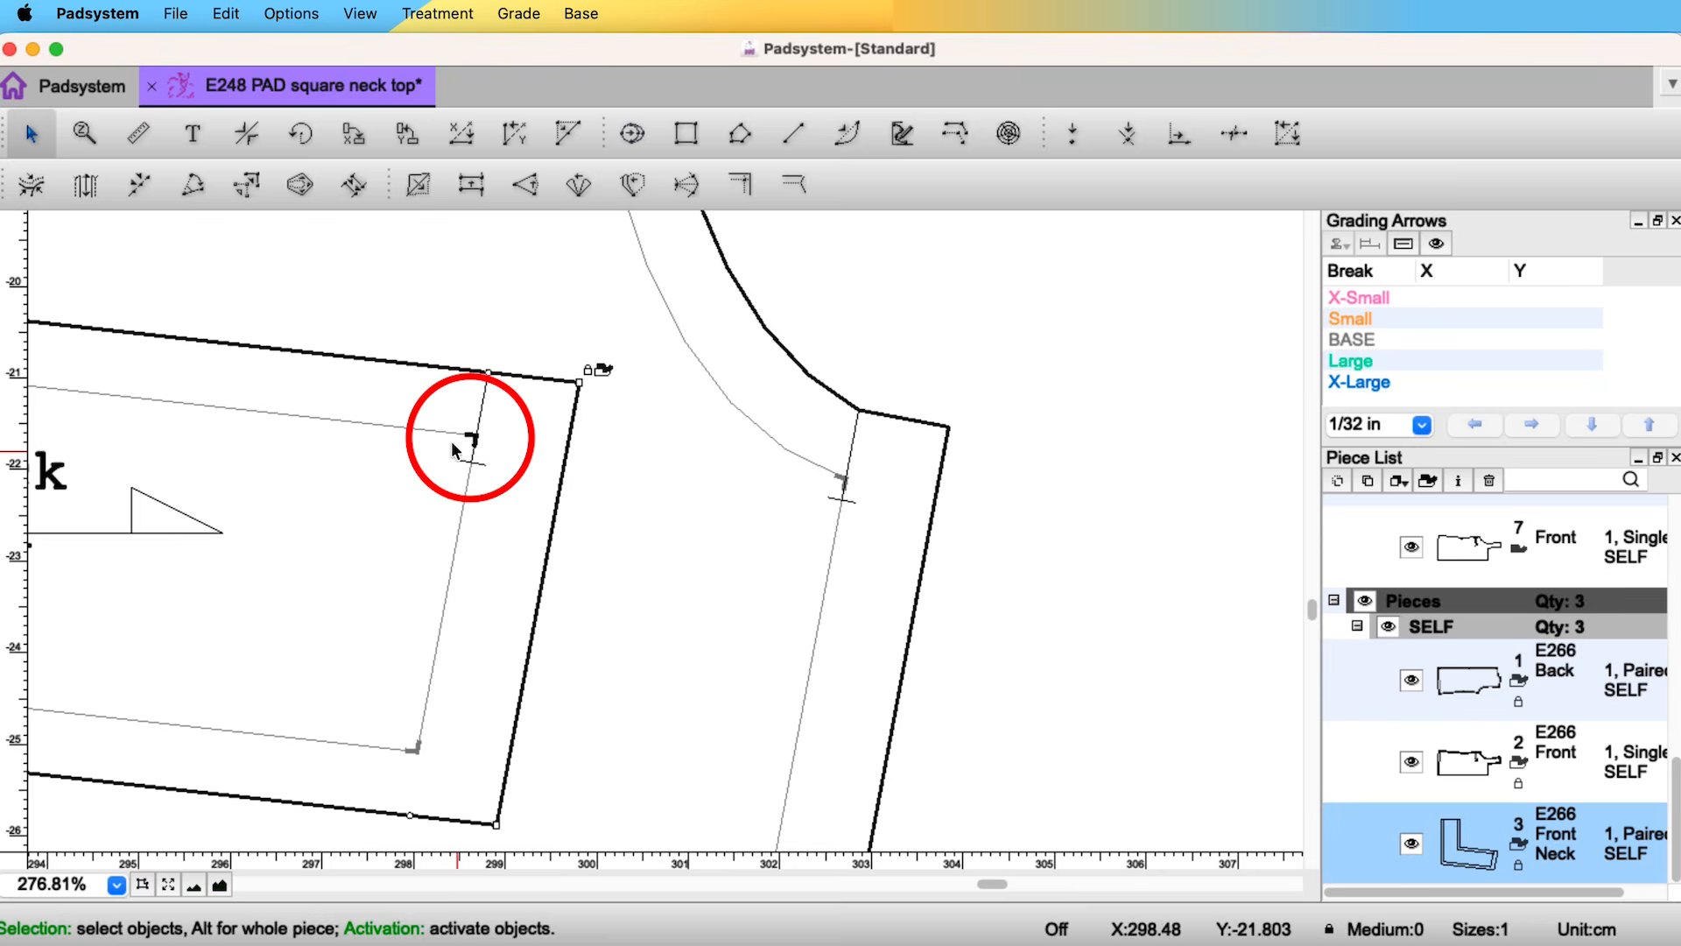
{"action": "left_click", "coordinate": [464, 438]}
{"action": "key", "text": "ctrl+i"}
{"action": "left_click", "coordinate": [1226, 424]}
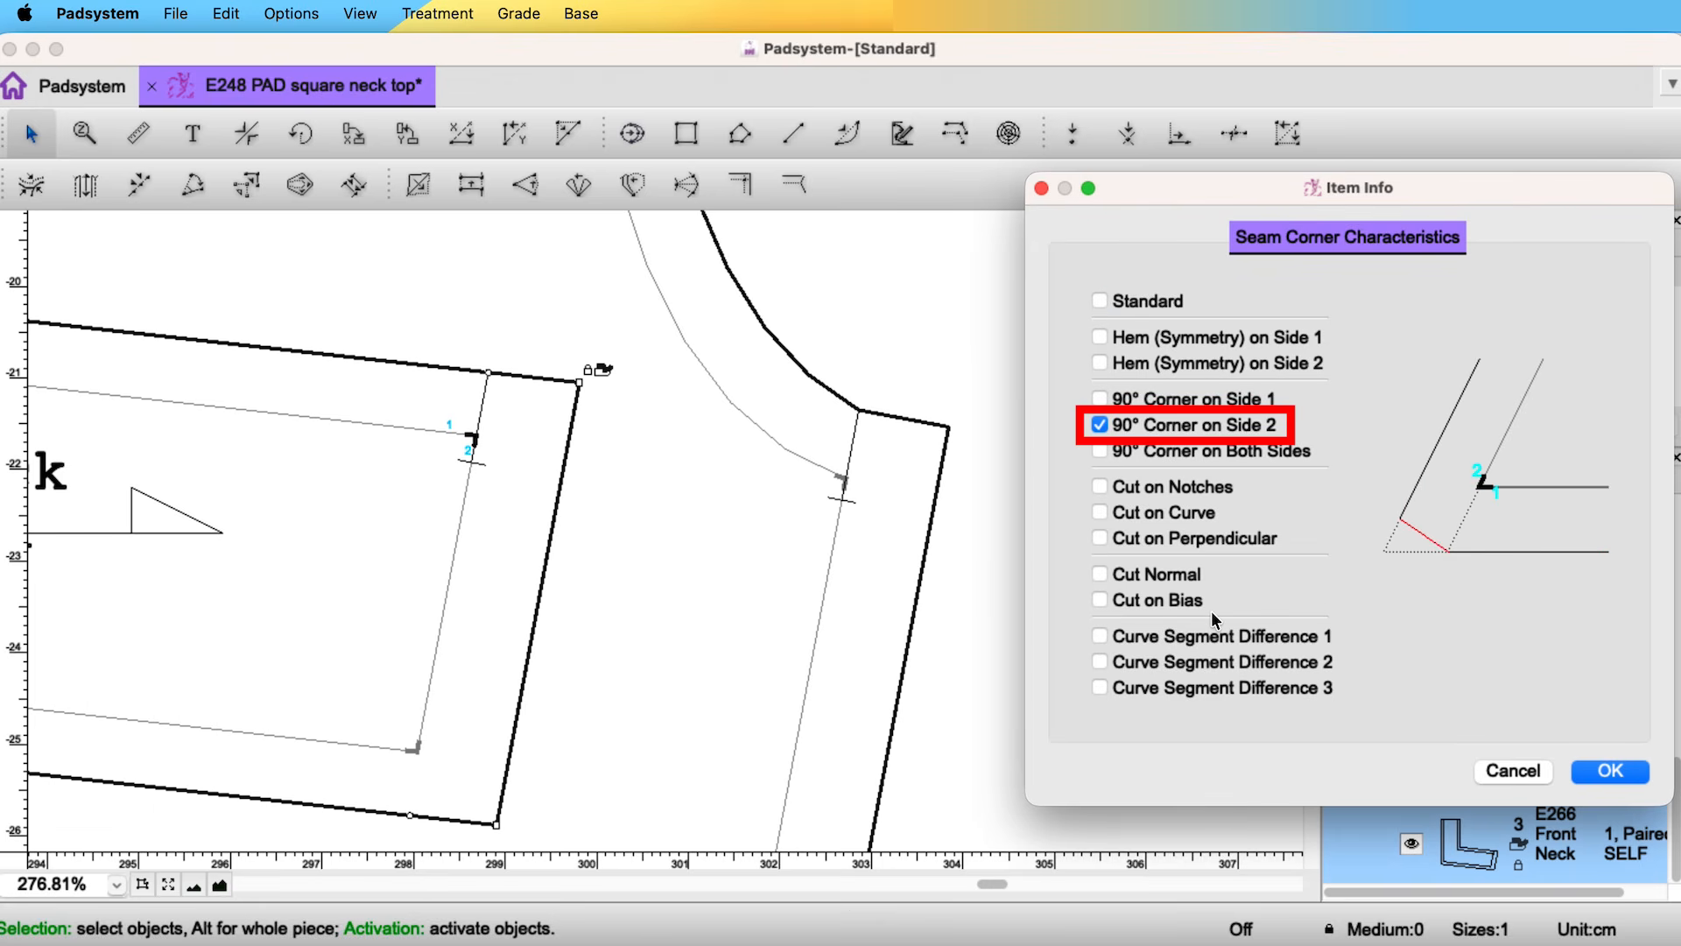
{"action": "left_click", "coordinate": [1593, 771]}
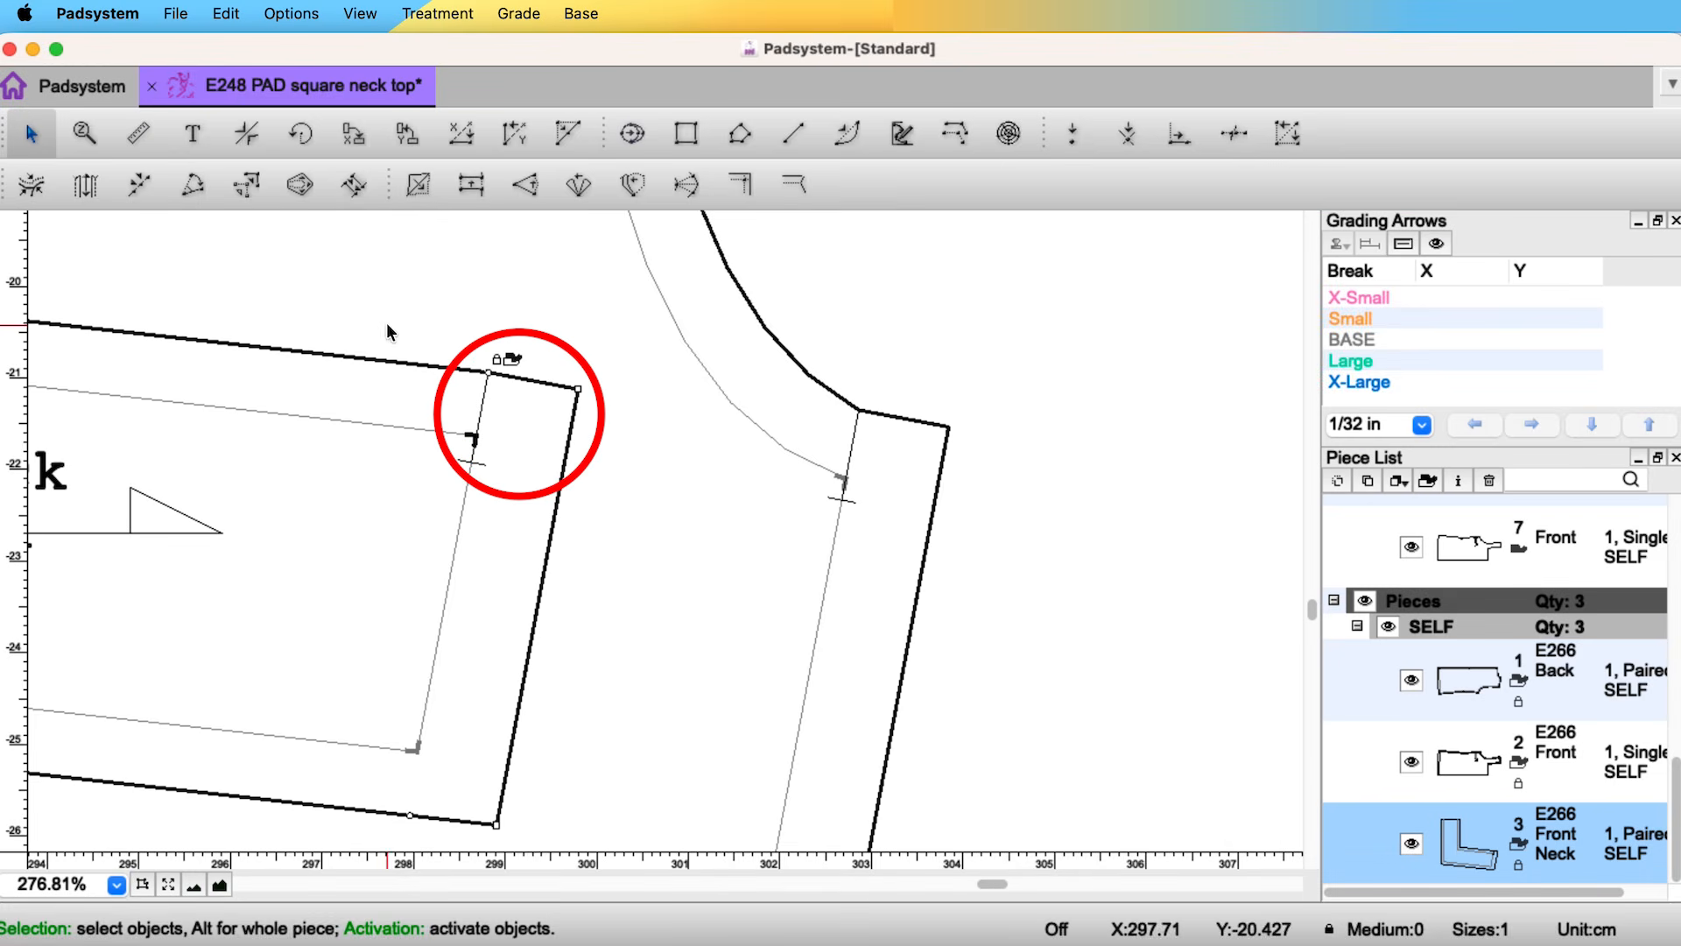
- Match the Front Neck clone to the Back's neckline-shoulder corner, flip it about the horizontal axis, and move it back beside the Front clone
{"action": "left_click_drag", "start_coordinate": [482, 437], "coordinate": [849, 477]}
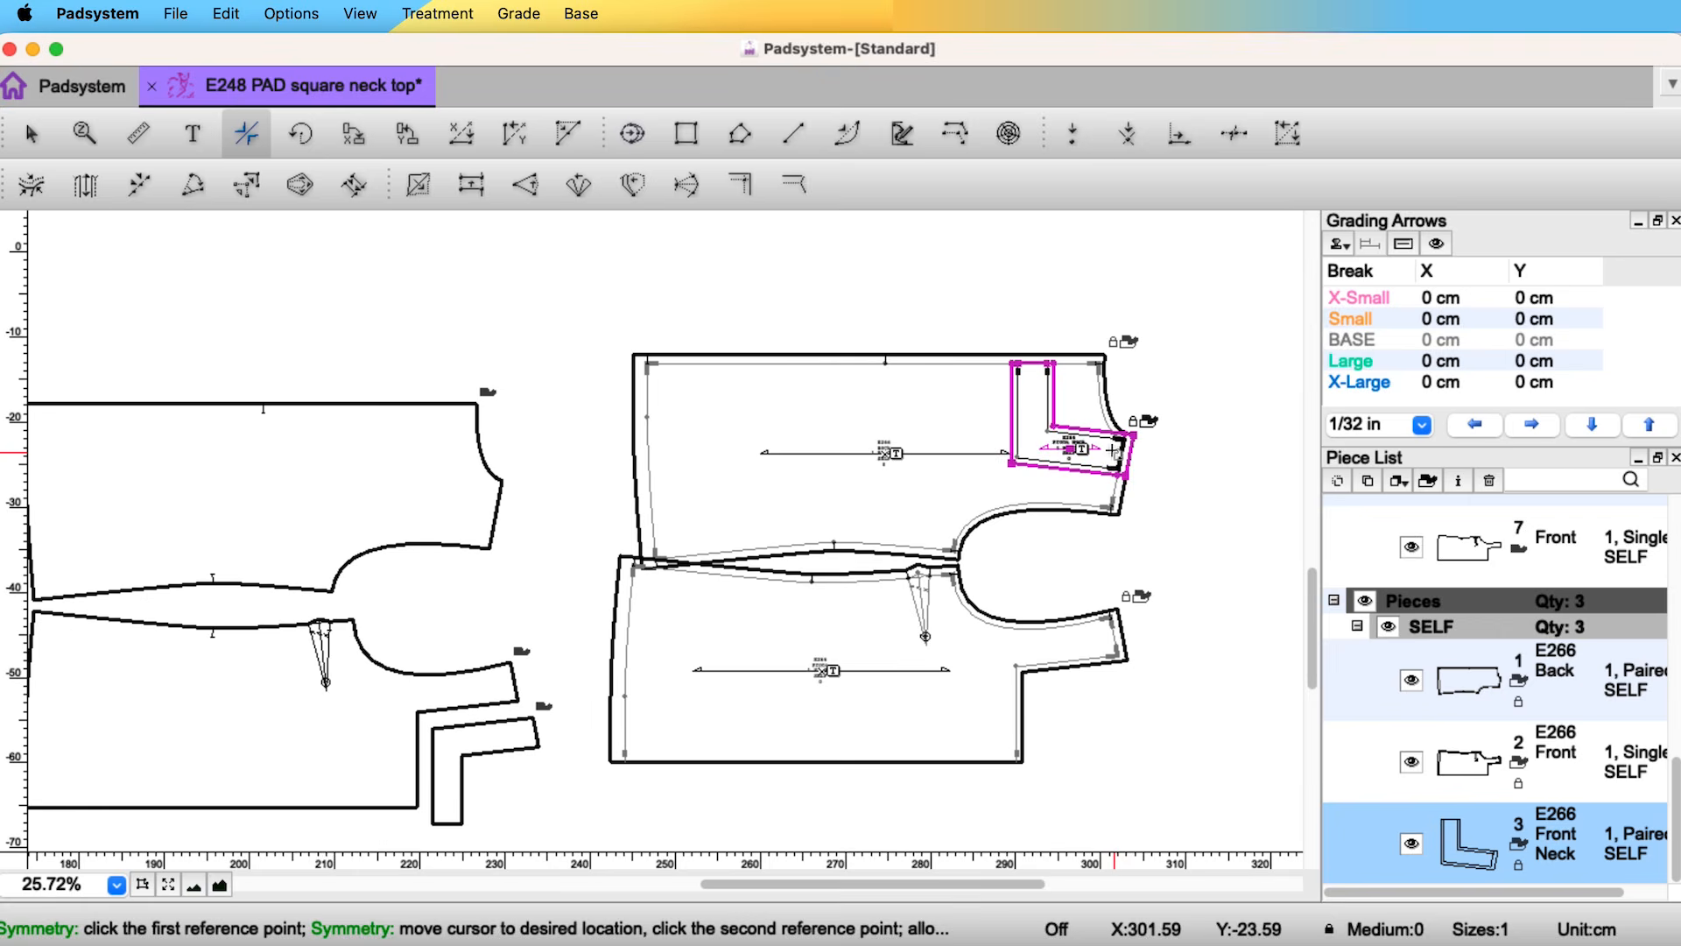
{"action": "left_click", "coordinate": [1115, 451]}
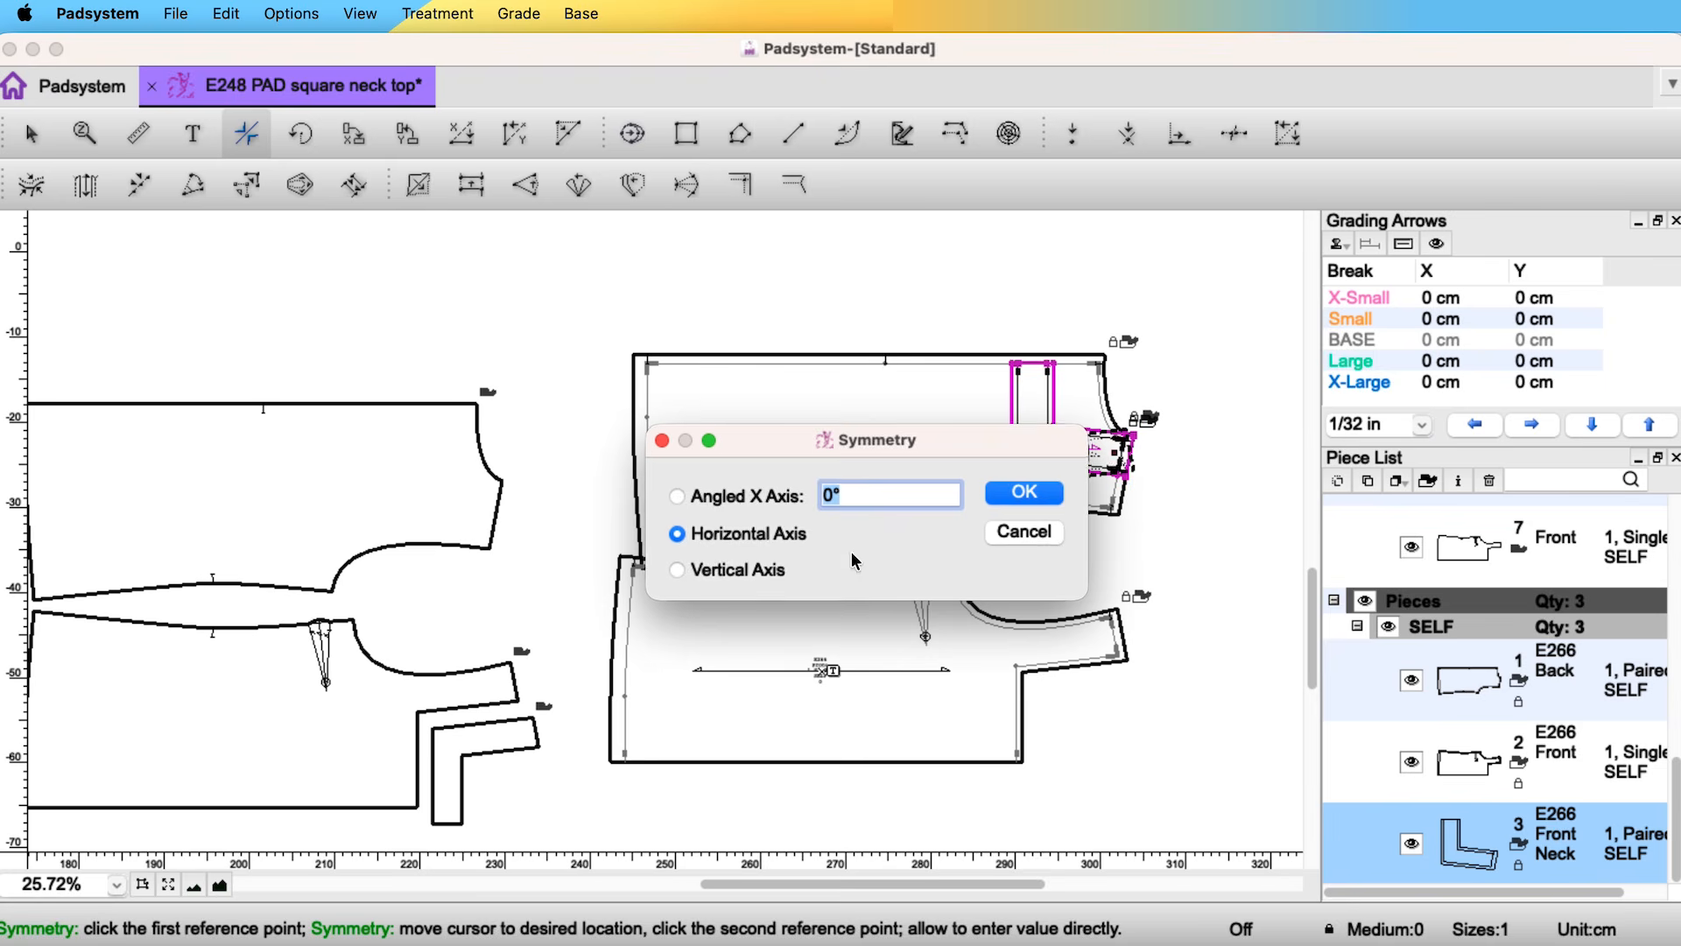
{"action": "key", "text": "Return"}
{"action": "left_click_drag", "start_coordinate": [1110, 710], "coordinate": [1115, 723]}
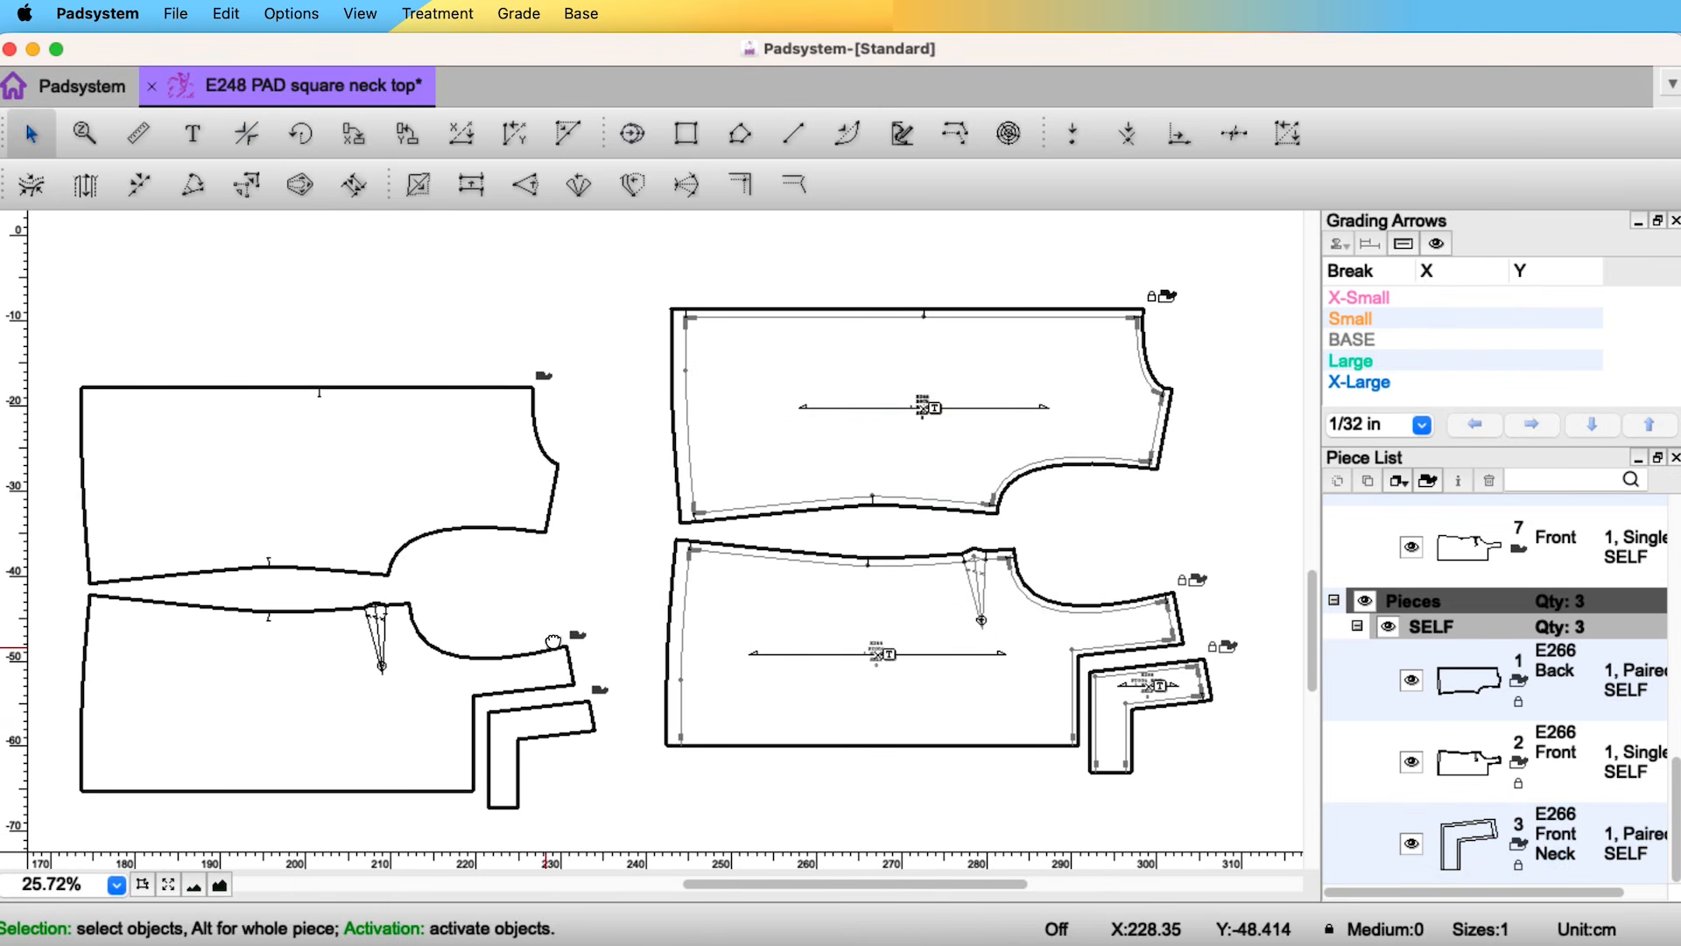
- Mirror the original Front piece across its straight centre front edge to make it a full piece
{"action": "left_click_drag", "start_coordinate": [553, 642], "coordinate": [571, 632]}
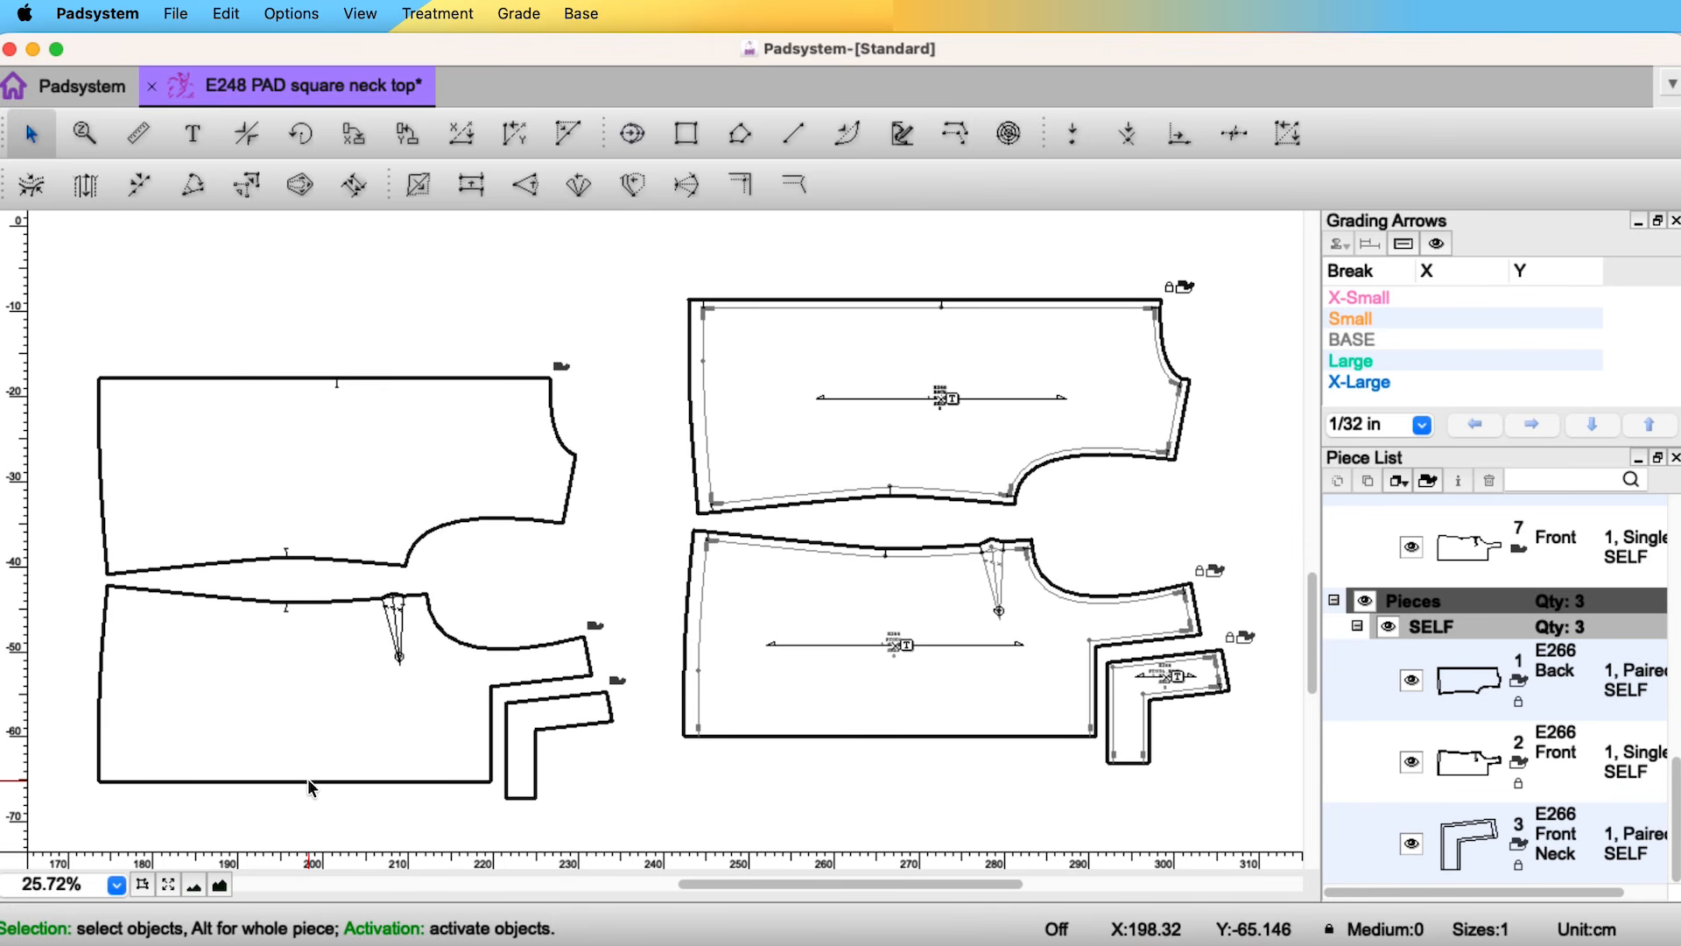
{"action": "left_click", "coordinate": [286, 781]}
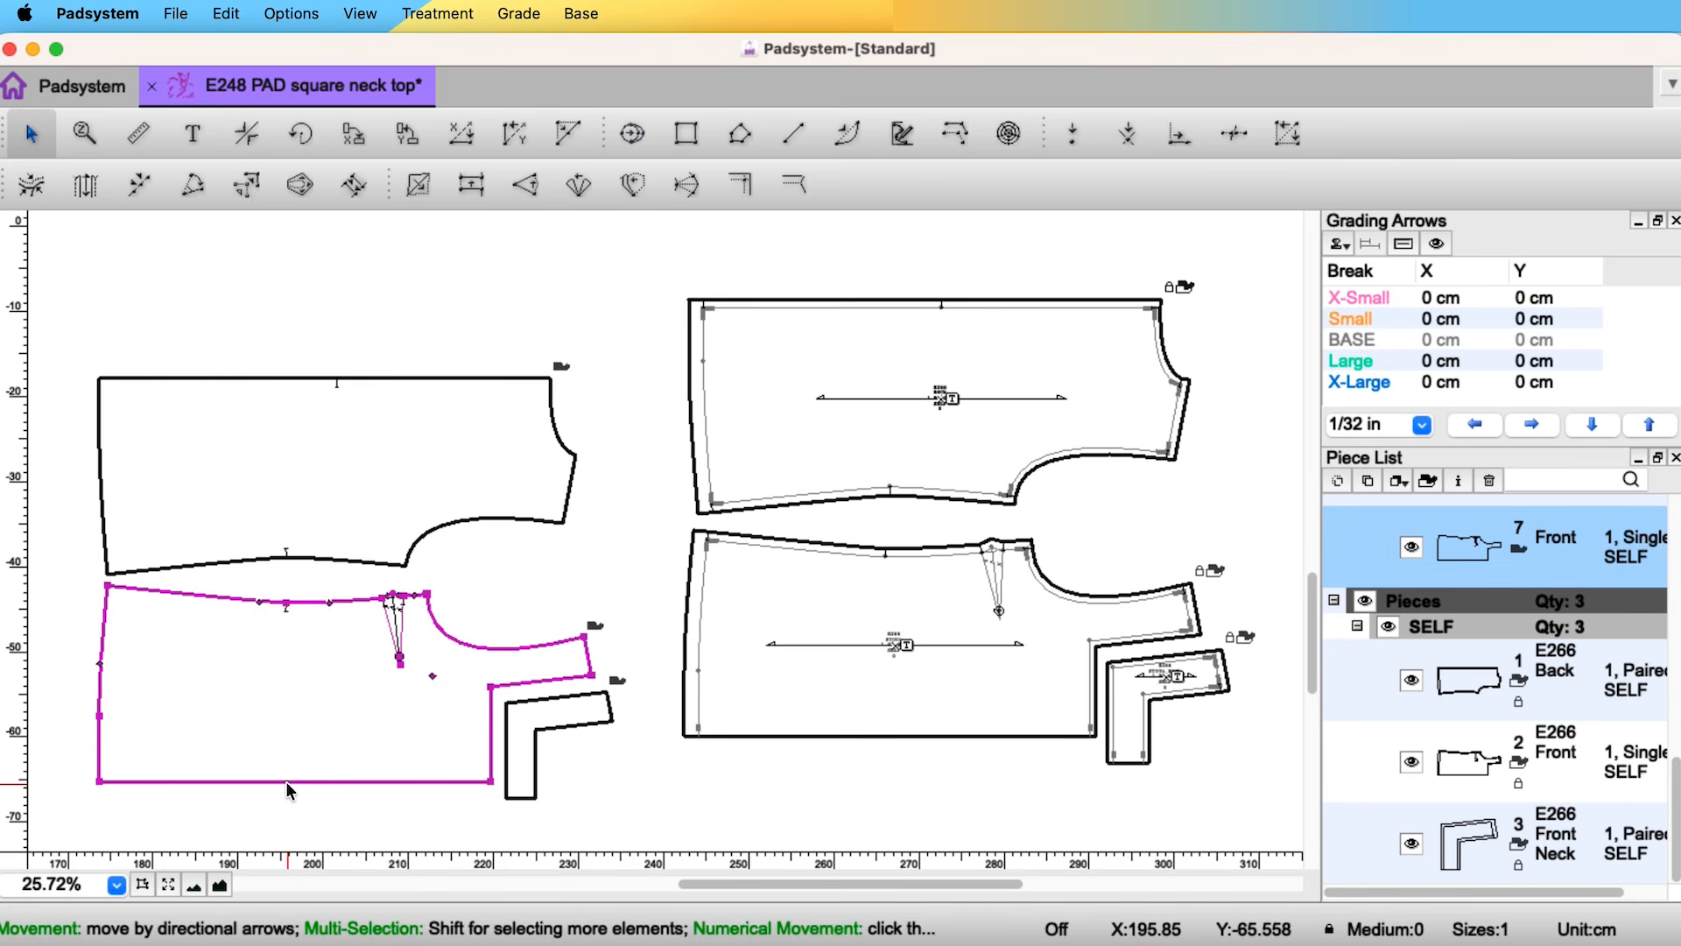
{"action": "left_click", "coordinate": [285, 781]}
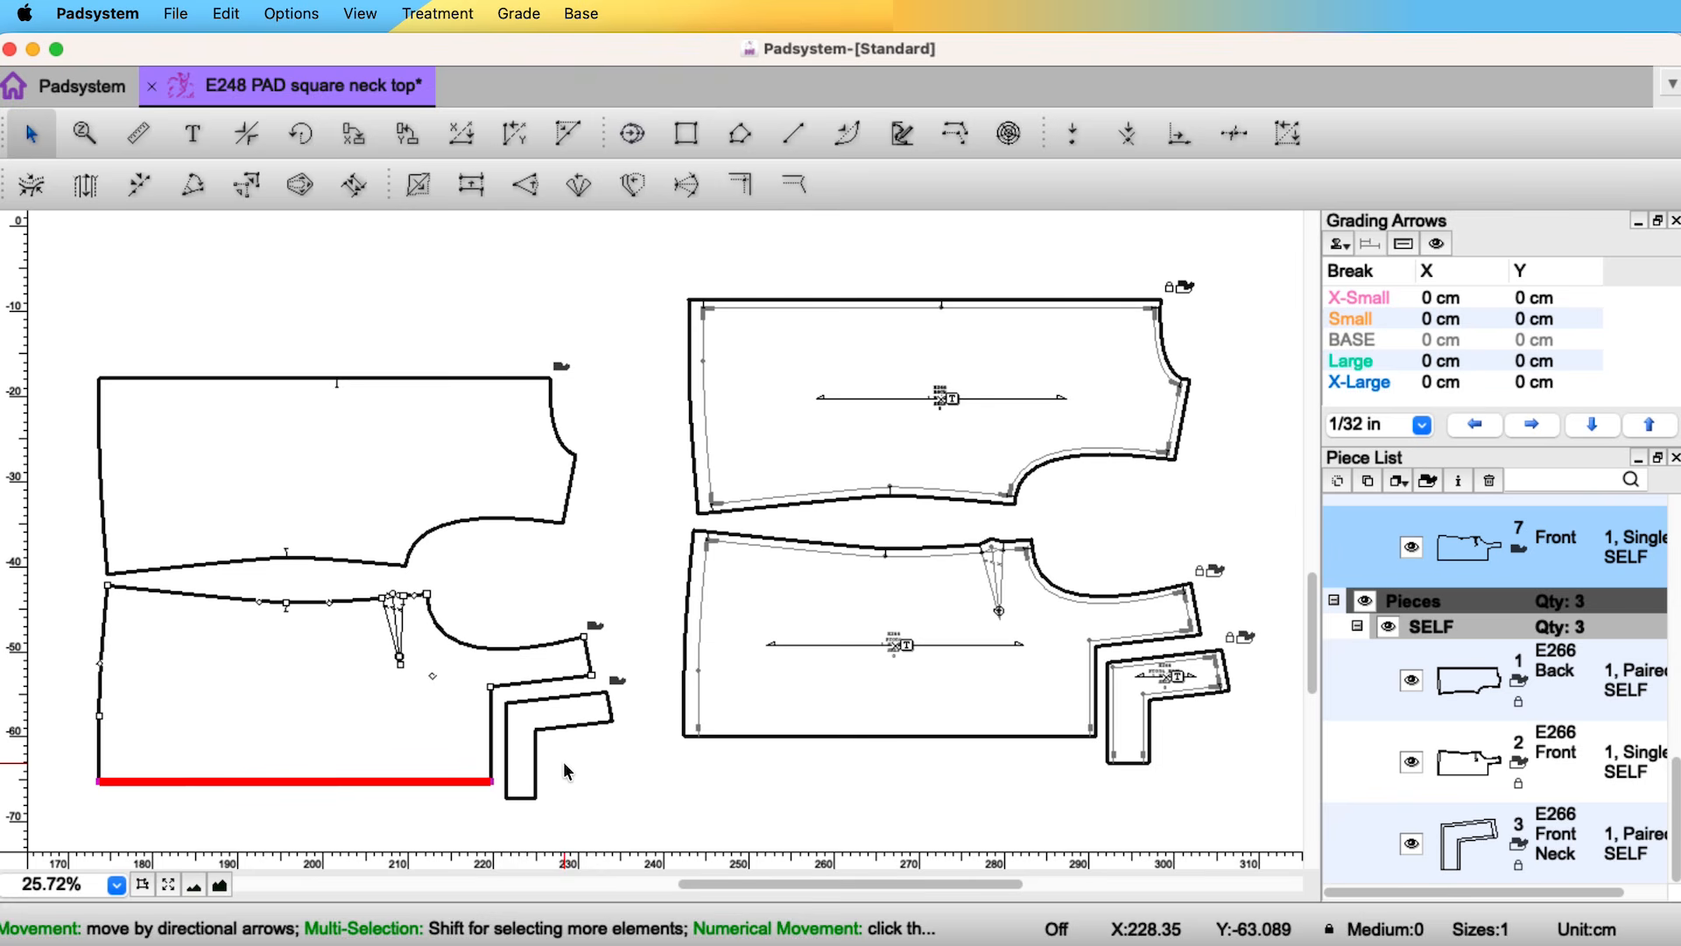
{"action": "left_click", "coordinate": [415, 186]}
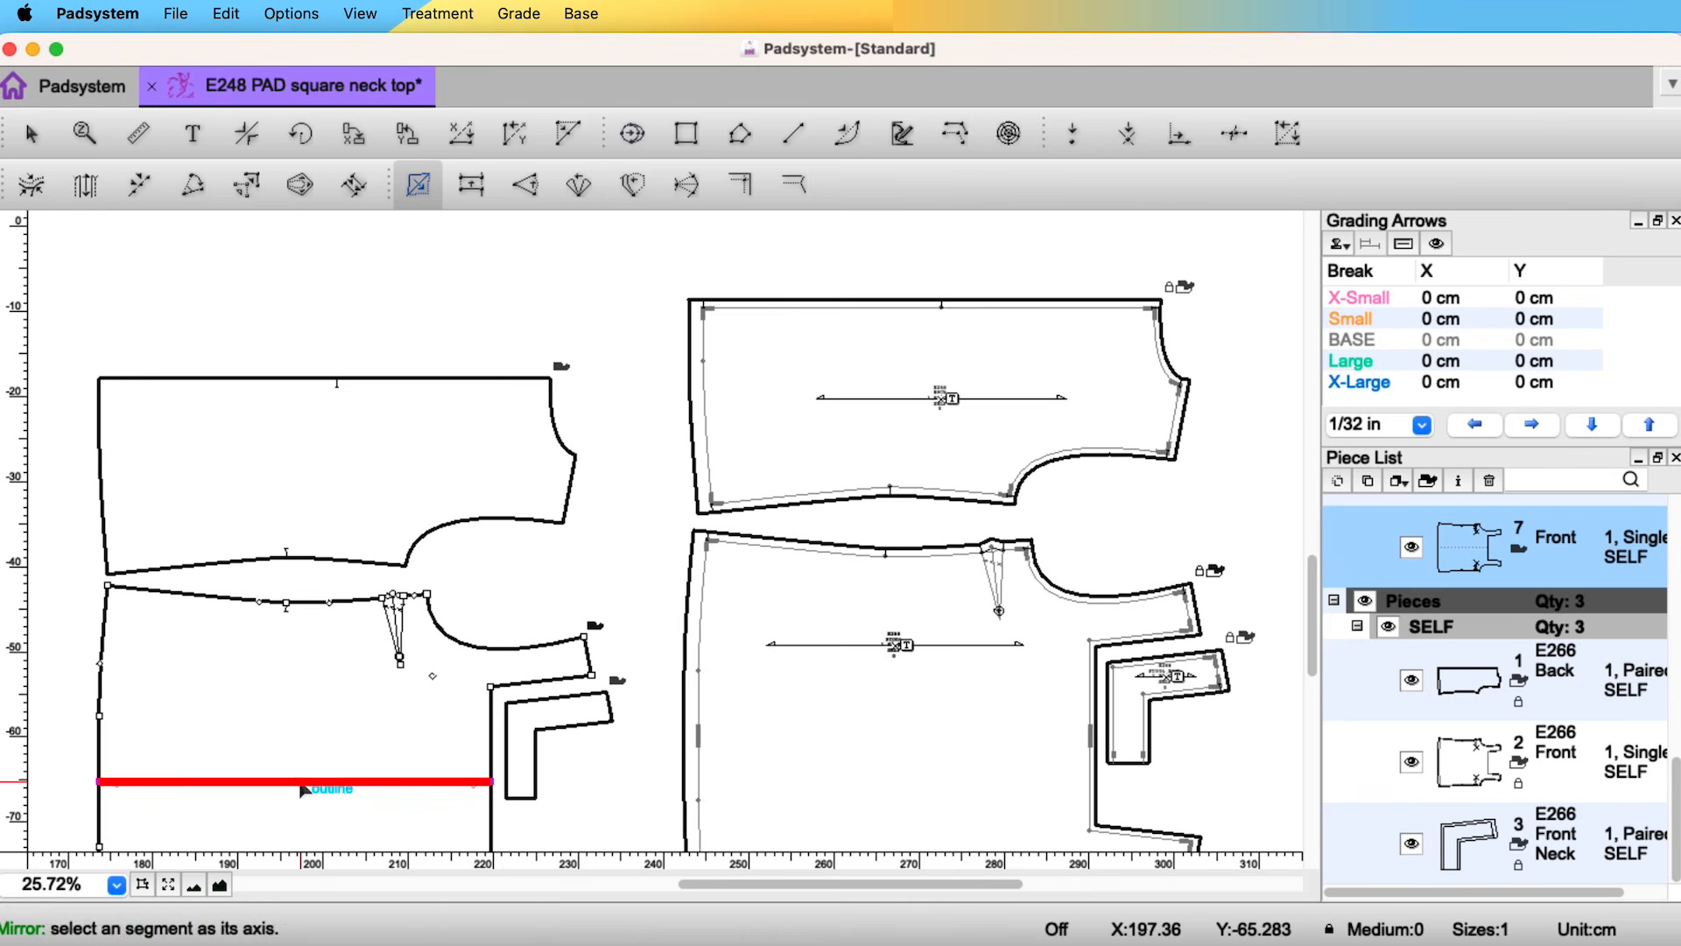
{"action": "left_click", "coordinate": [300, 786]}
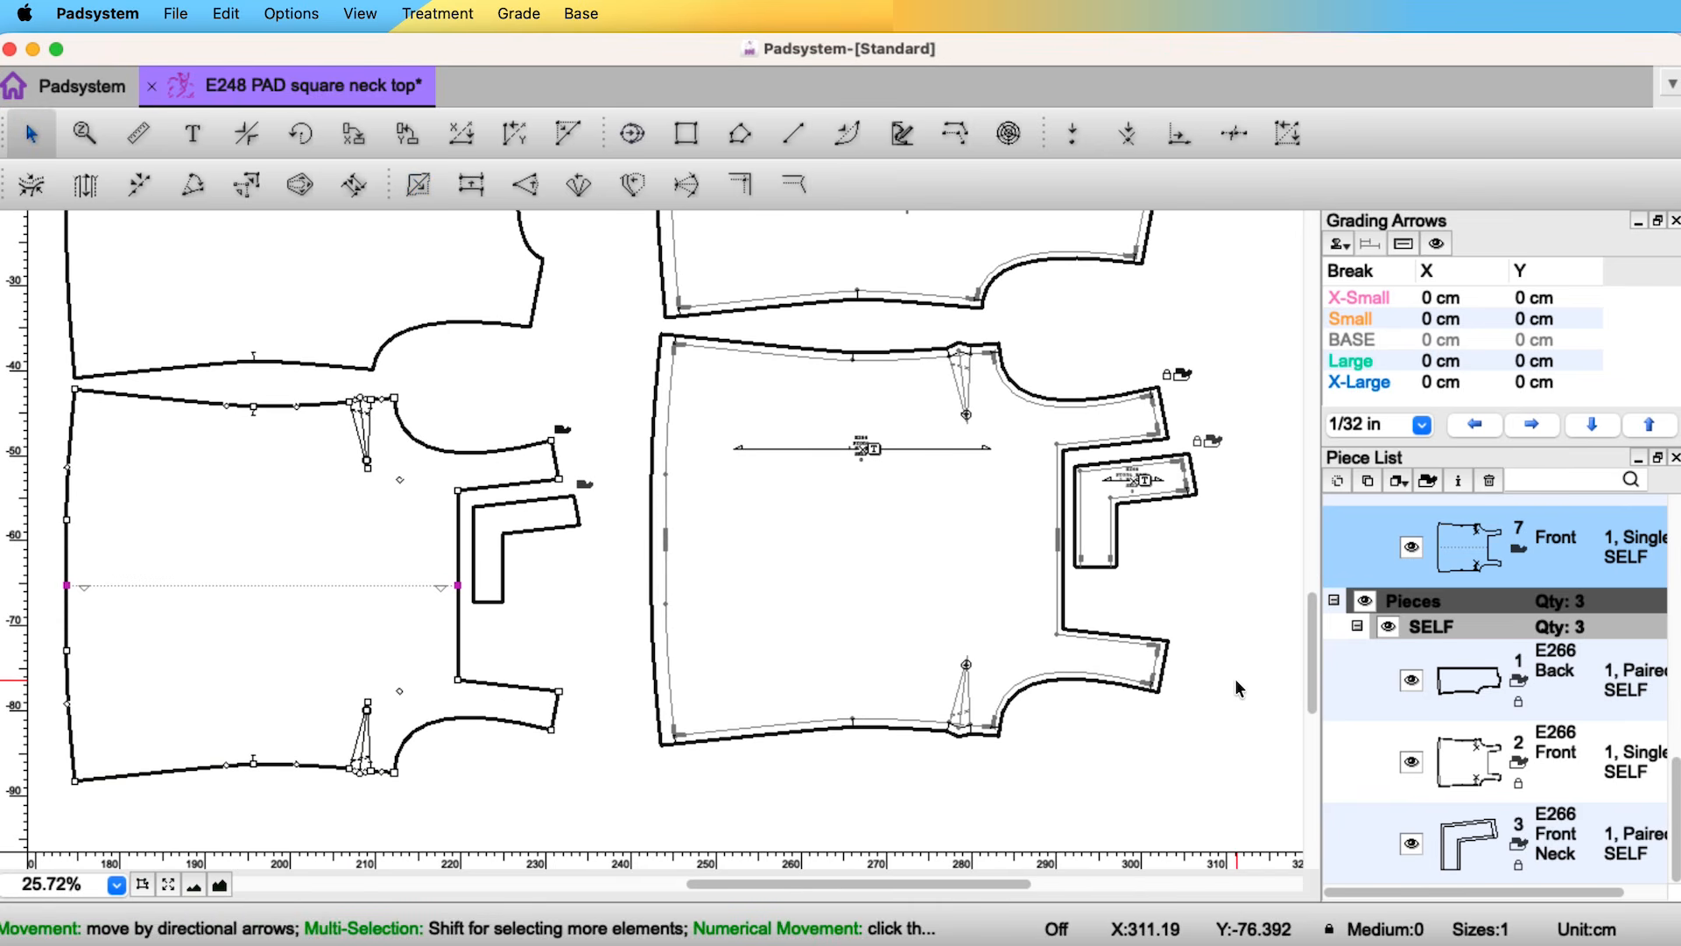
- Mirror the original Front Neck piece across its short centre front edge to make it a full piece
{"action": "left_click", "coordinate": [489, 601]}
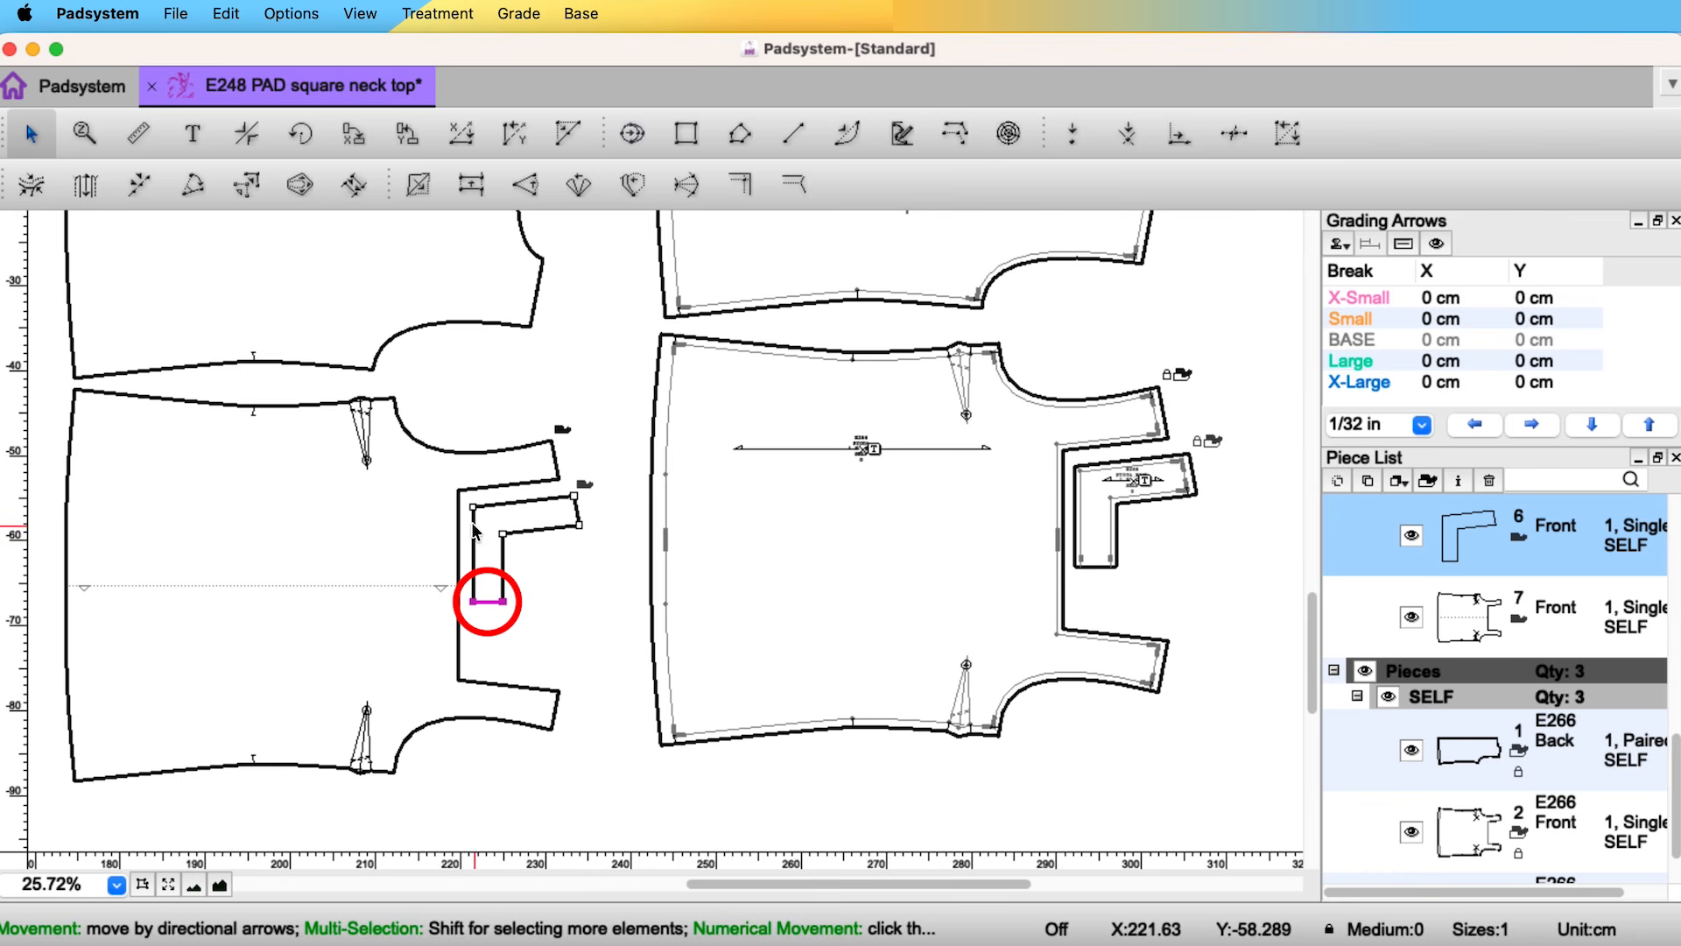
{"action": "left_click", "coordinate": [410, 196]}
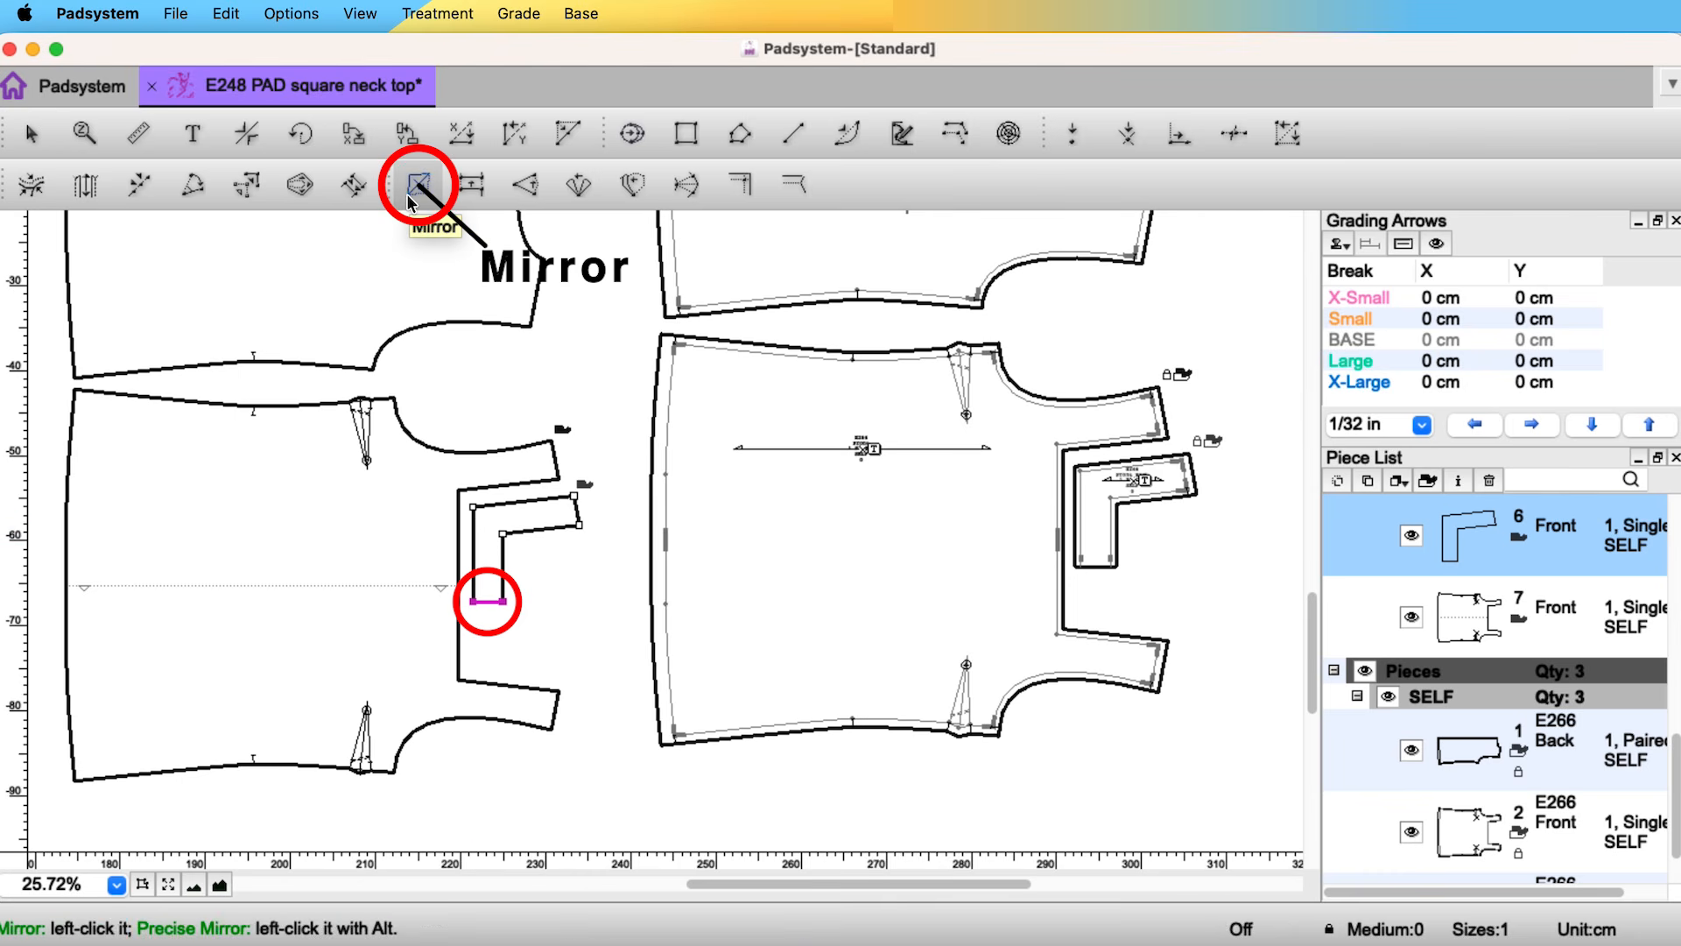
{"action": "left_click", "coordinate": [487, 602]}
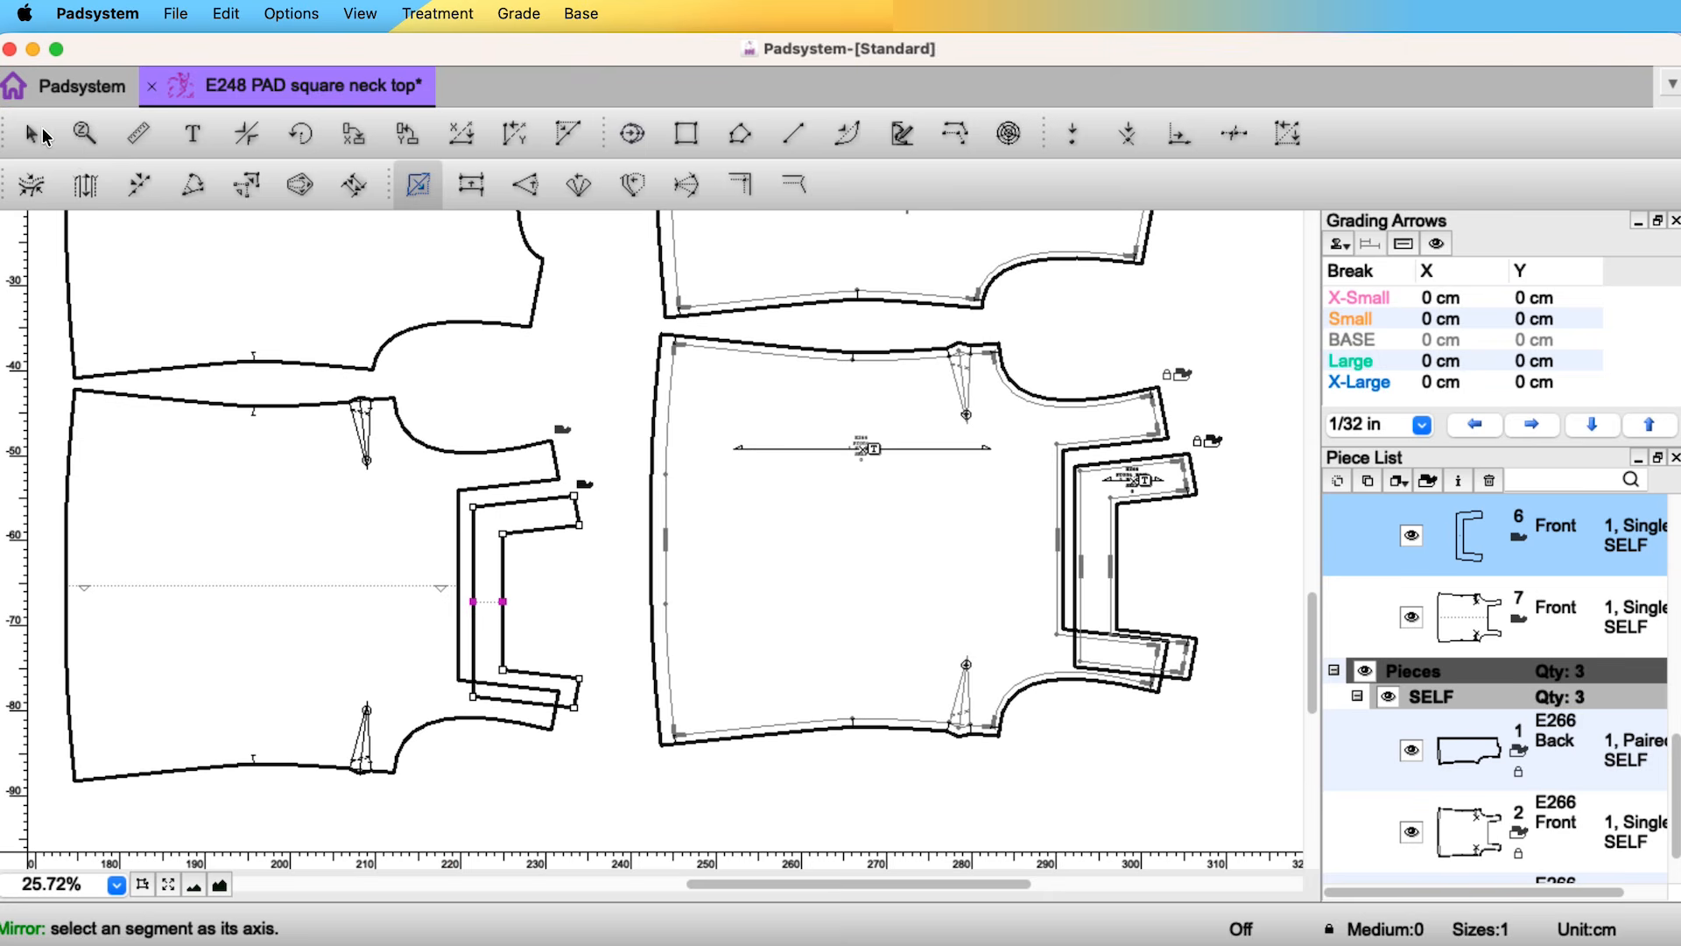
- Add simple notches at the centre front points on the mirrored Front's neckline and on both long edges of the mirrored Front Neck
{"action": "left_click", "coordinate": [84, 133]}
{"action": "scroll", "coordinate": [456, 625], "scroll_direction": "up", "scroll_amount": 8}
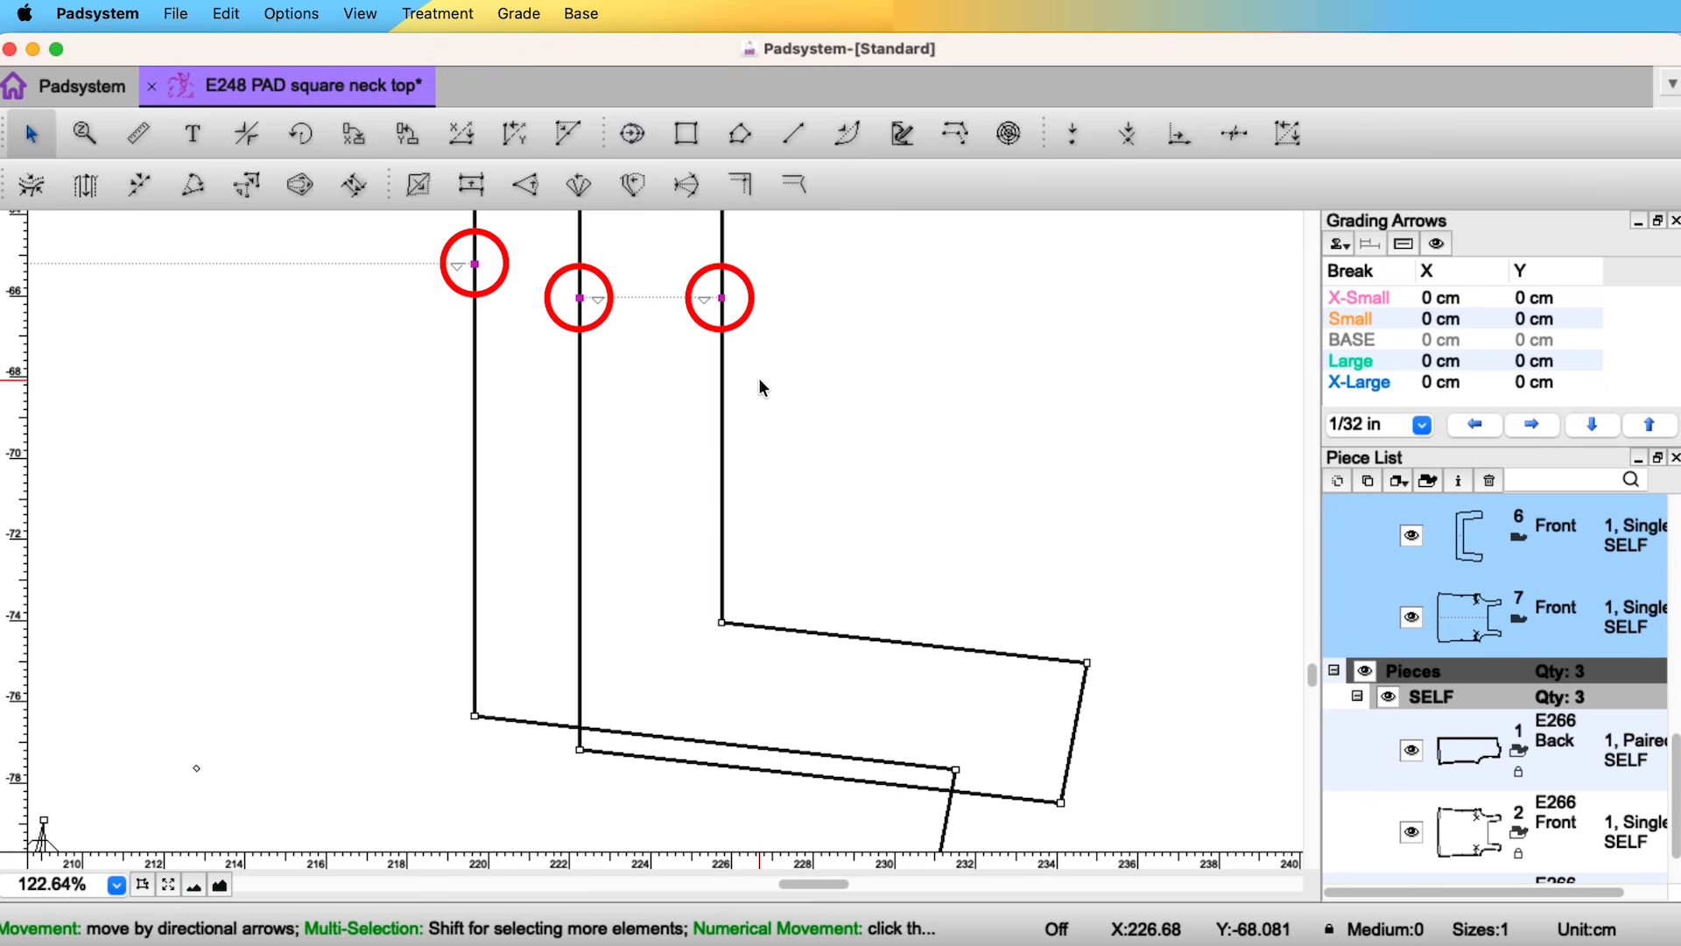
{"action": "left_click", "coordinate": [437, 14]}
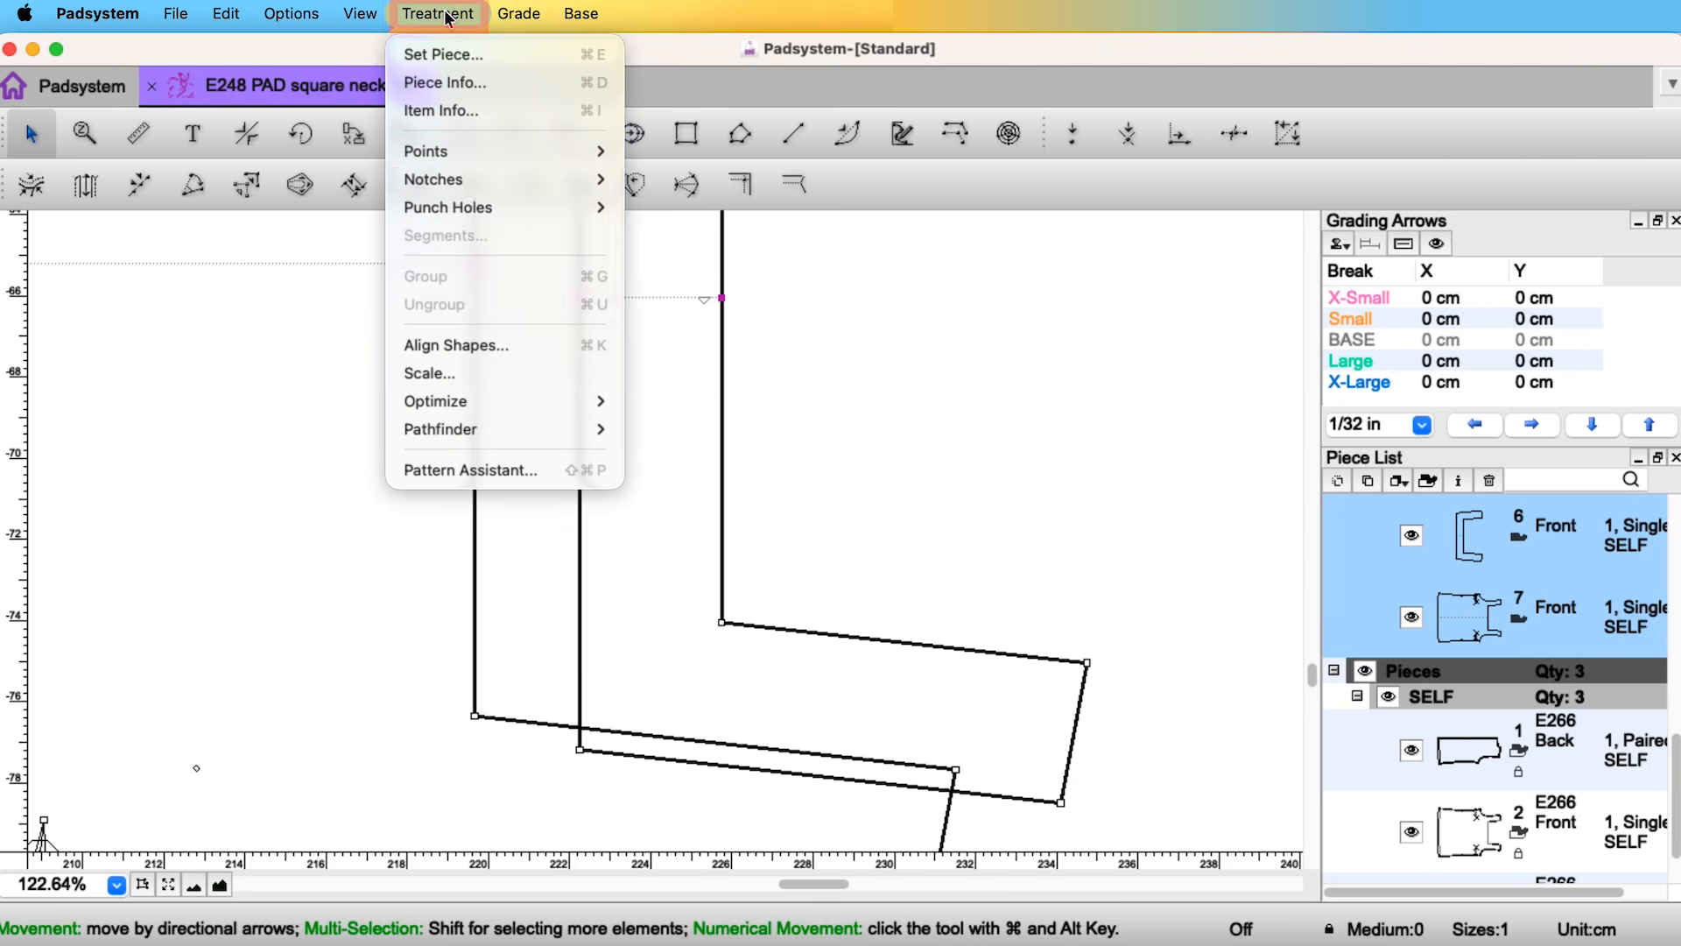
{"action": "mouse_move", "coordinate": [471, 182]}
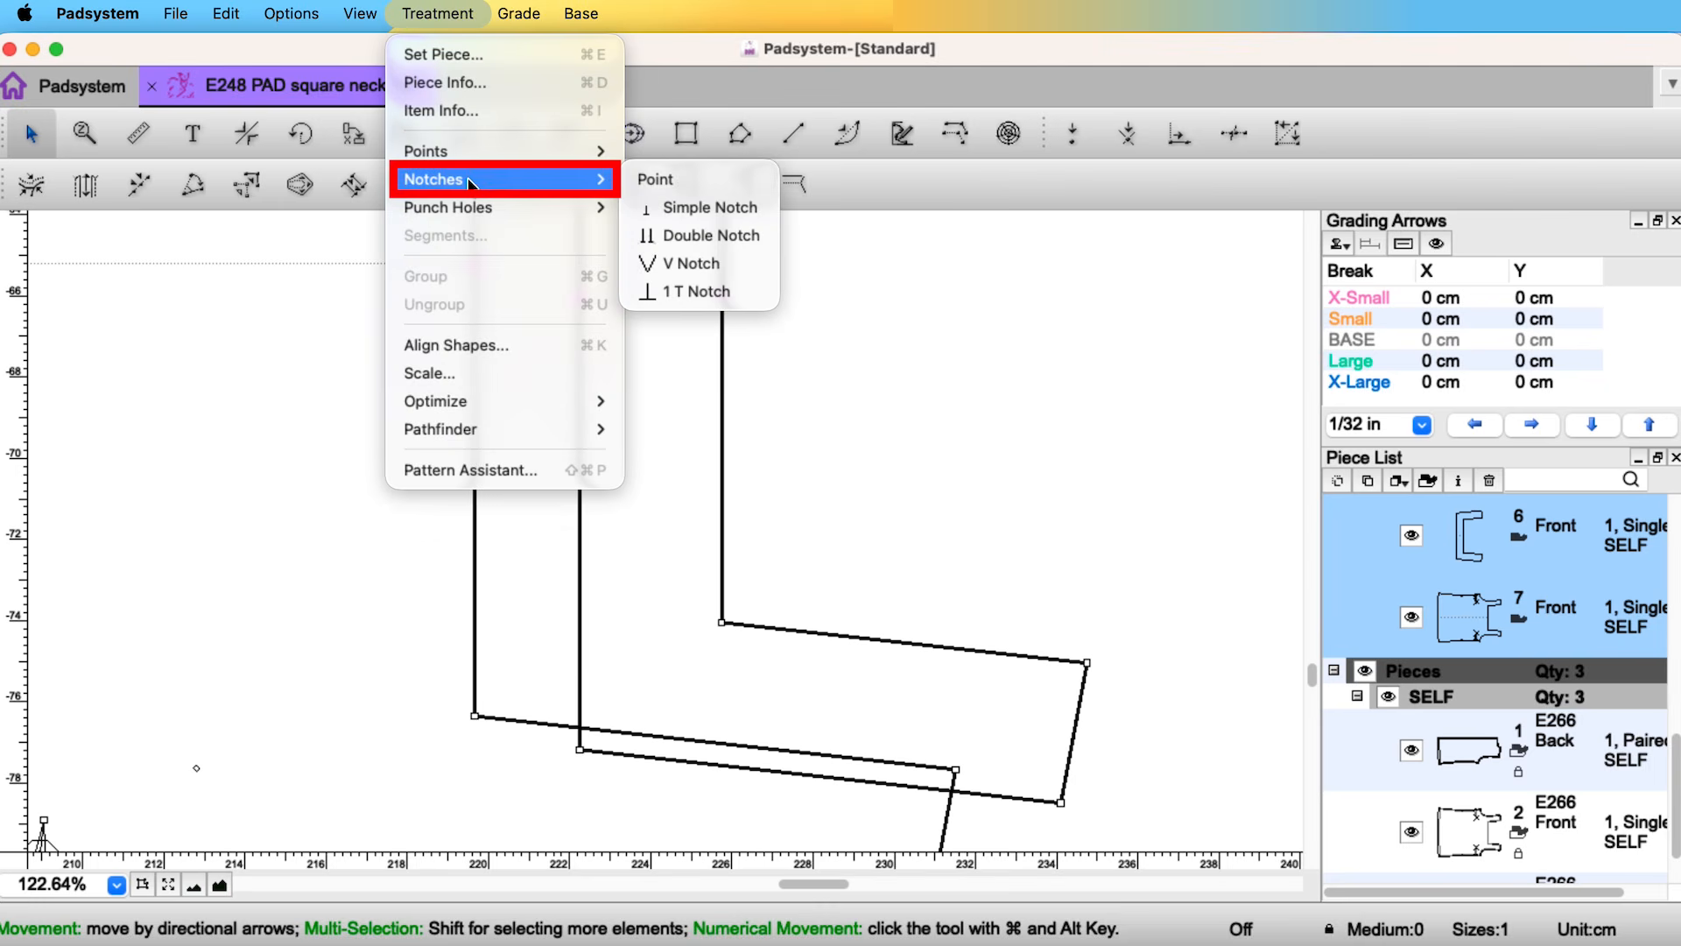
{"action": "left_click", "coordinate": [700, 208]}
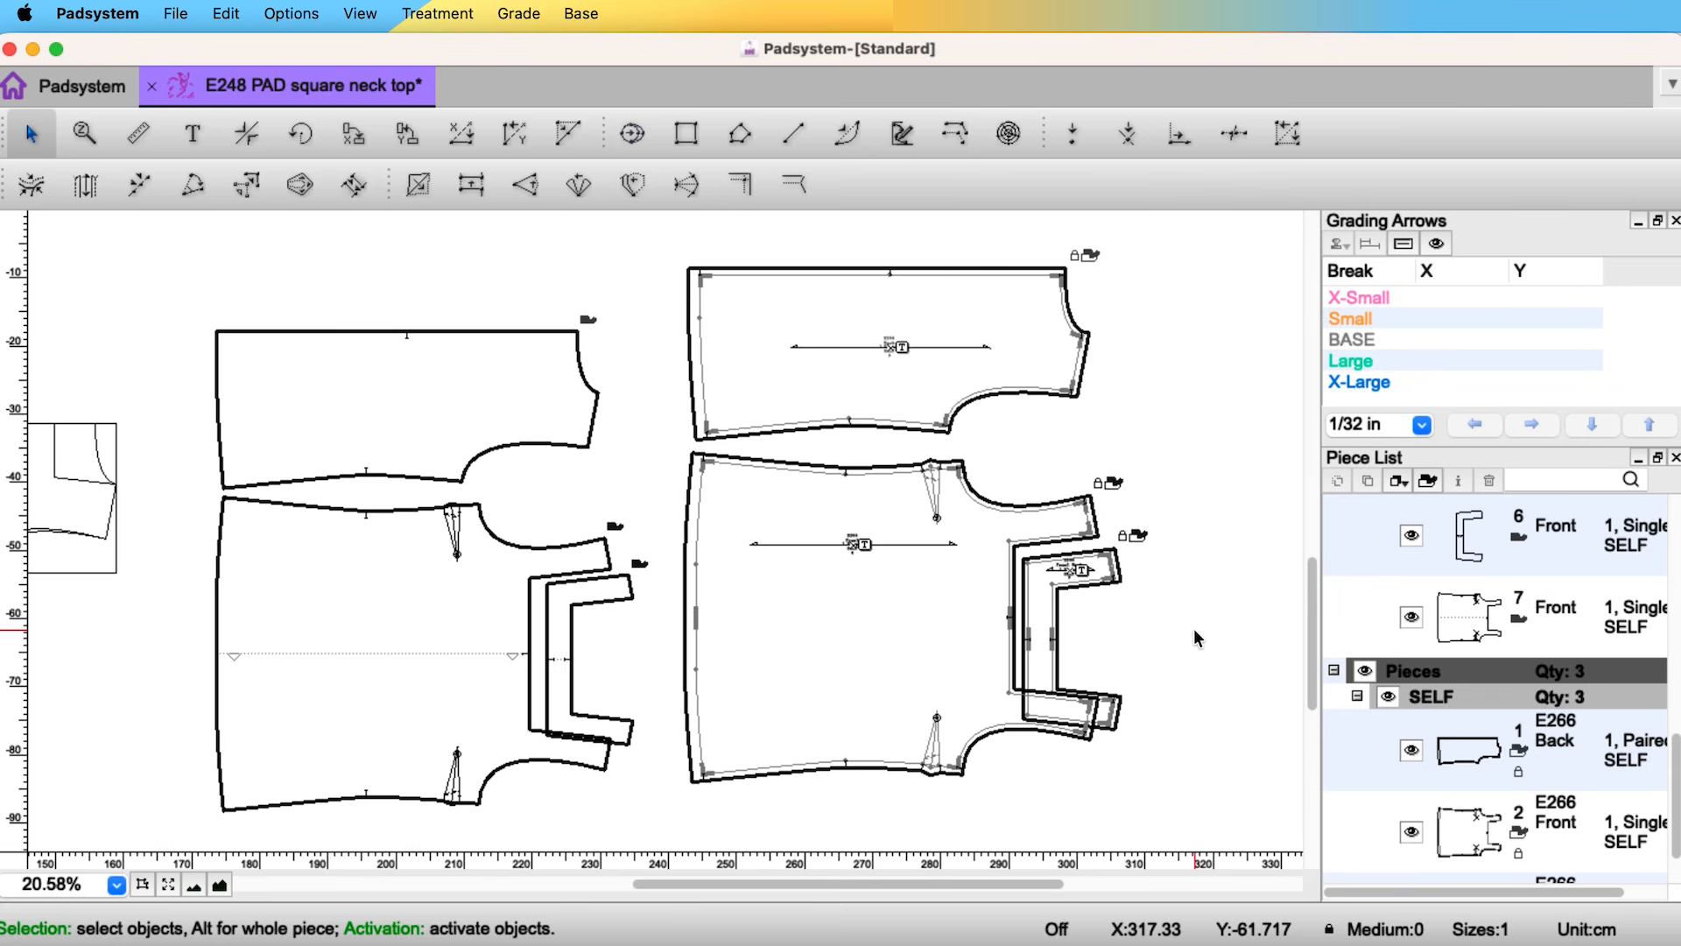